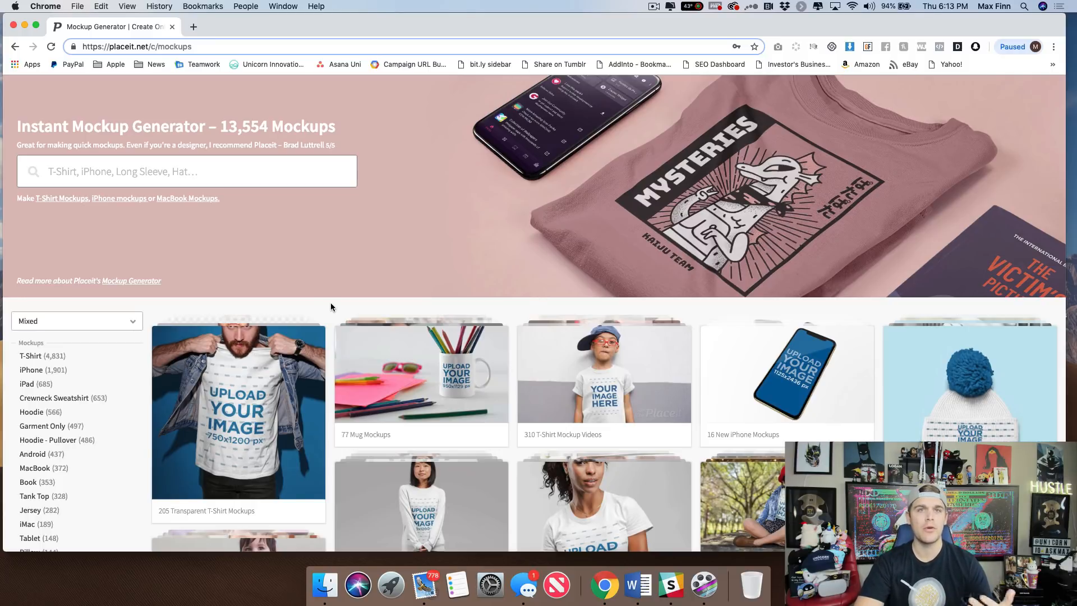
Browse the mockup categories and open the Transparent T-Shirt Mockups collection
scroll(330, 301, "down", 1)
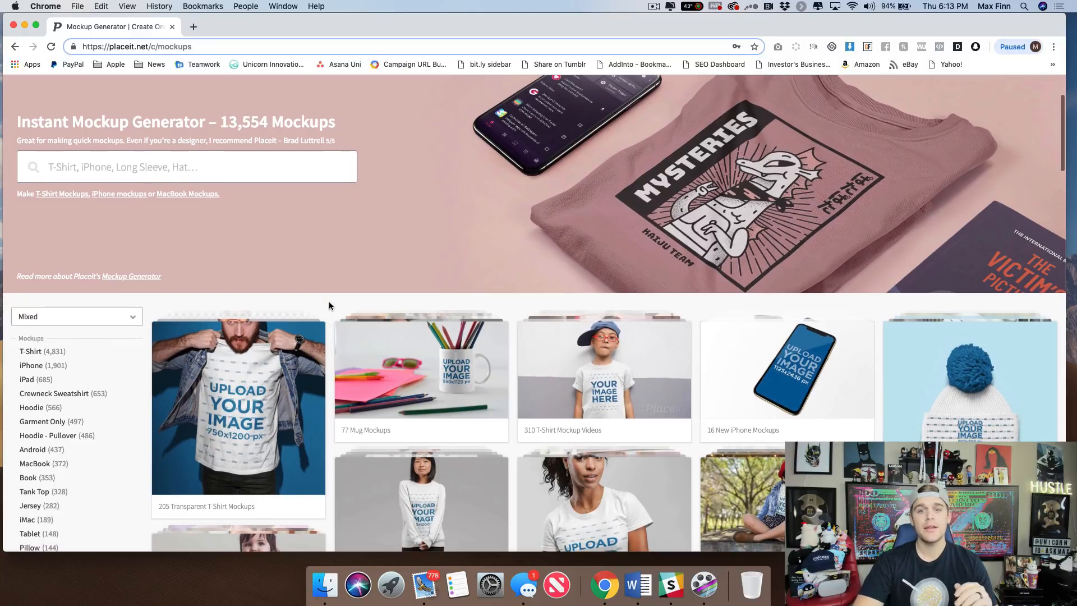
scroll(326, 301, "down", 5)
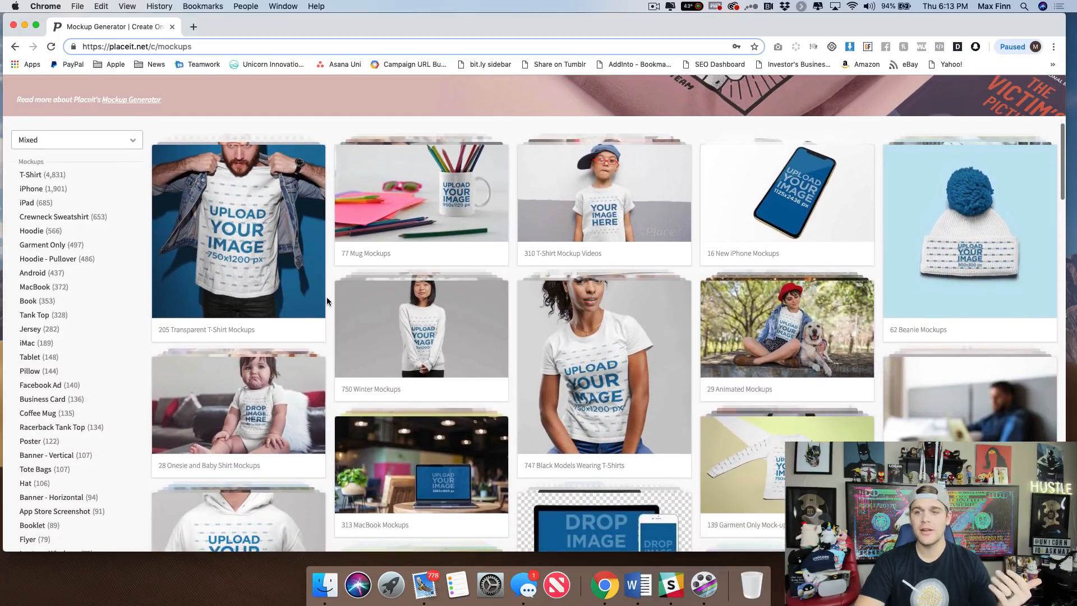
scroll(326, 297, "down", 3)
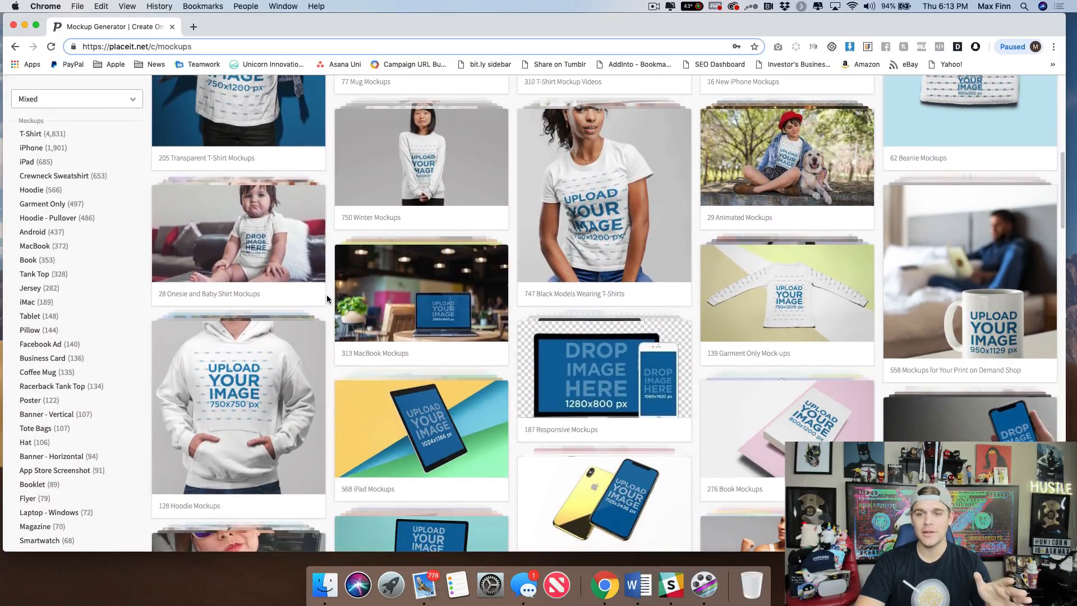
scroll(326, 295, "up", 6)
scroll(327, 294, "up", 1)
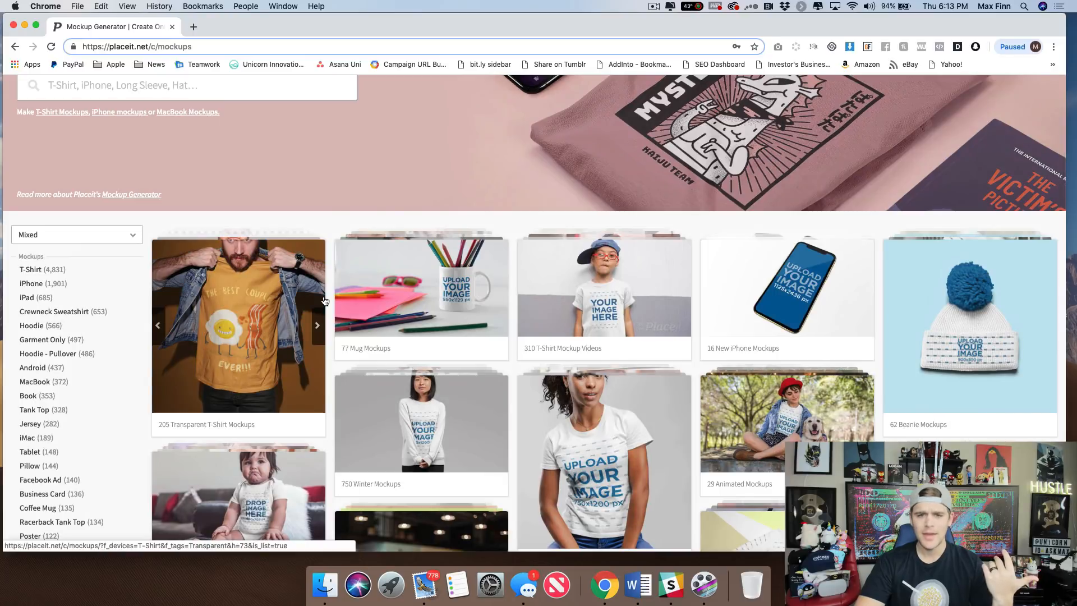
left_click(269, 282)
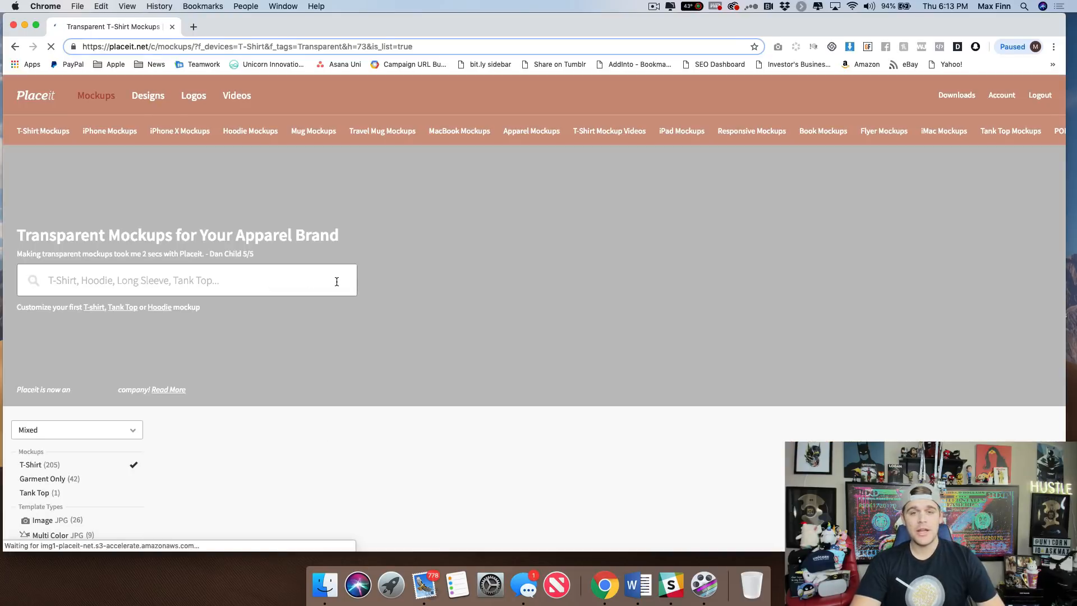
Open the "T-Shirt Mockup of an Edgy Bearded Senior" template from the transparent T-shirt collection
scroll(256, 272, "down", 3)
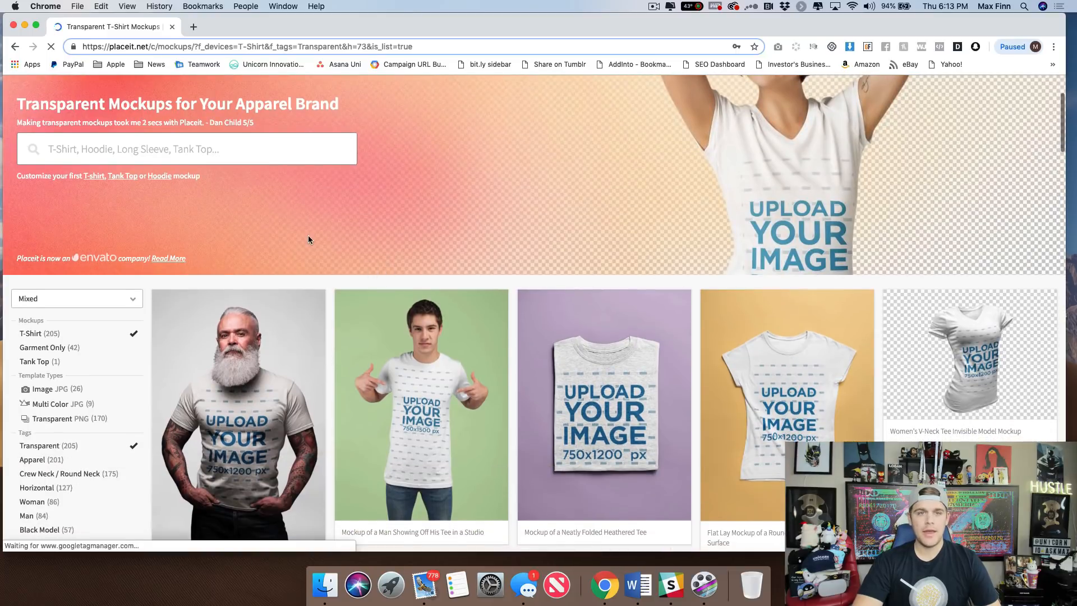
scroll(84, 228, "down", 5)
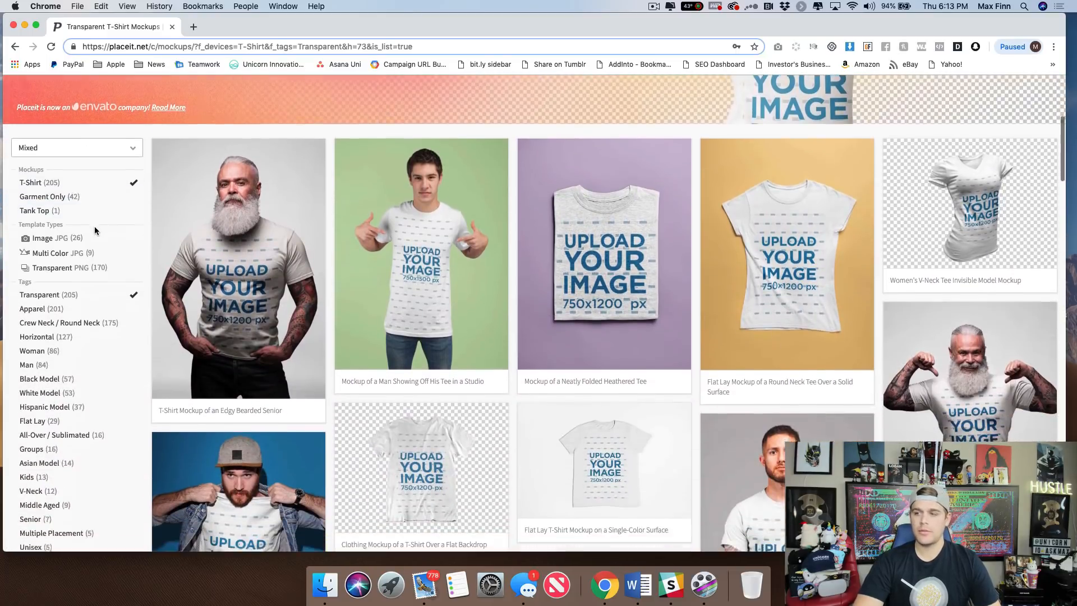
scroll(96, 224, "up", 1)
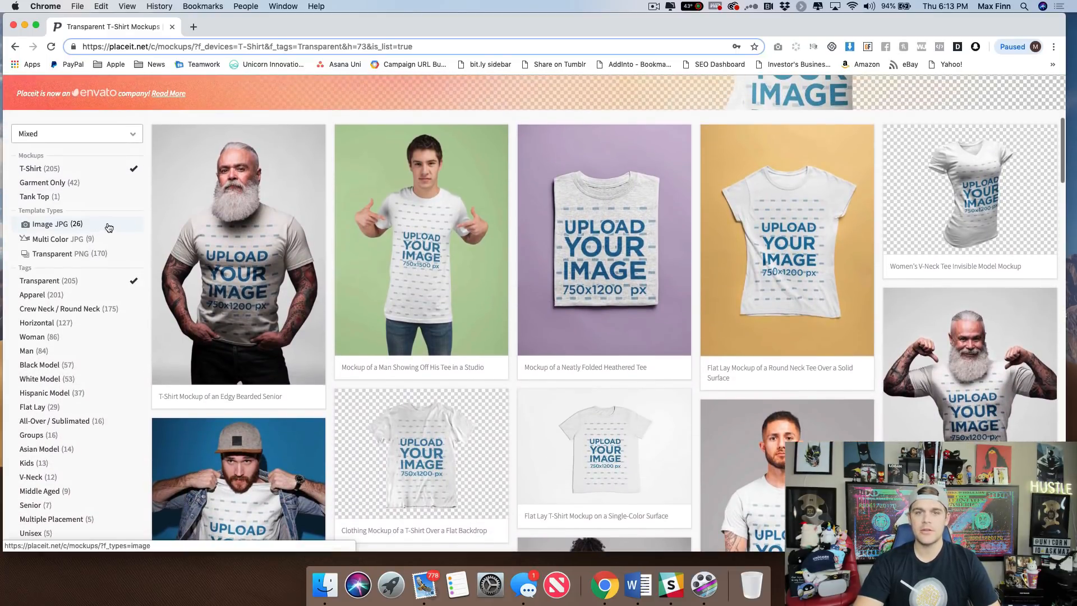
left_click(258, 221)
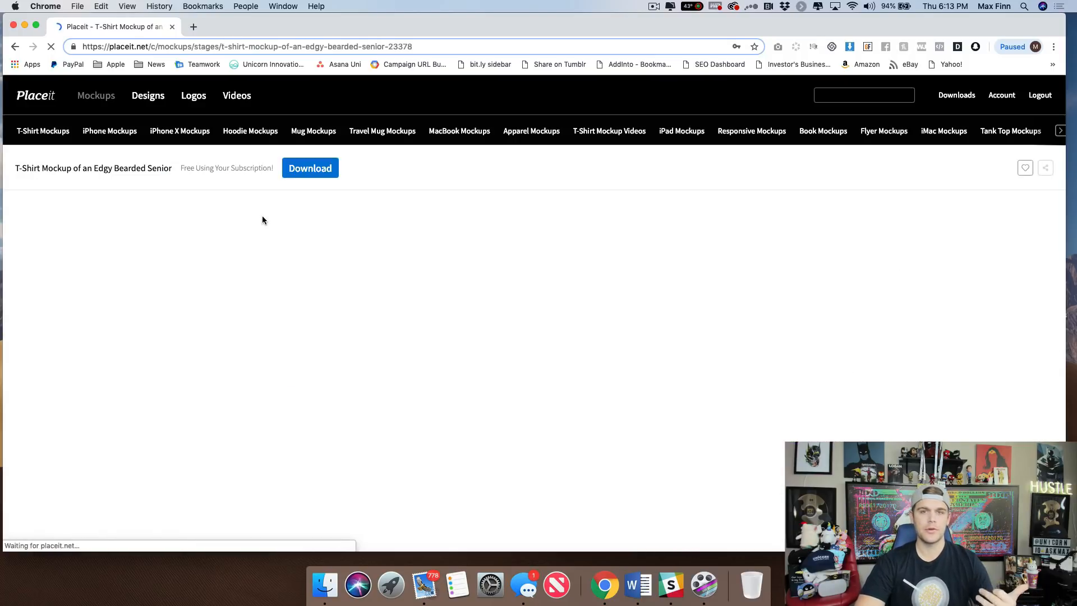
Start uploading a design image for the shirt and browse the Dropbox folder for a file
scroll(284, 232, "down", 2)
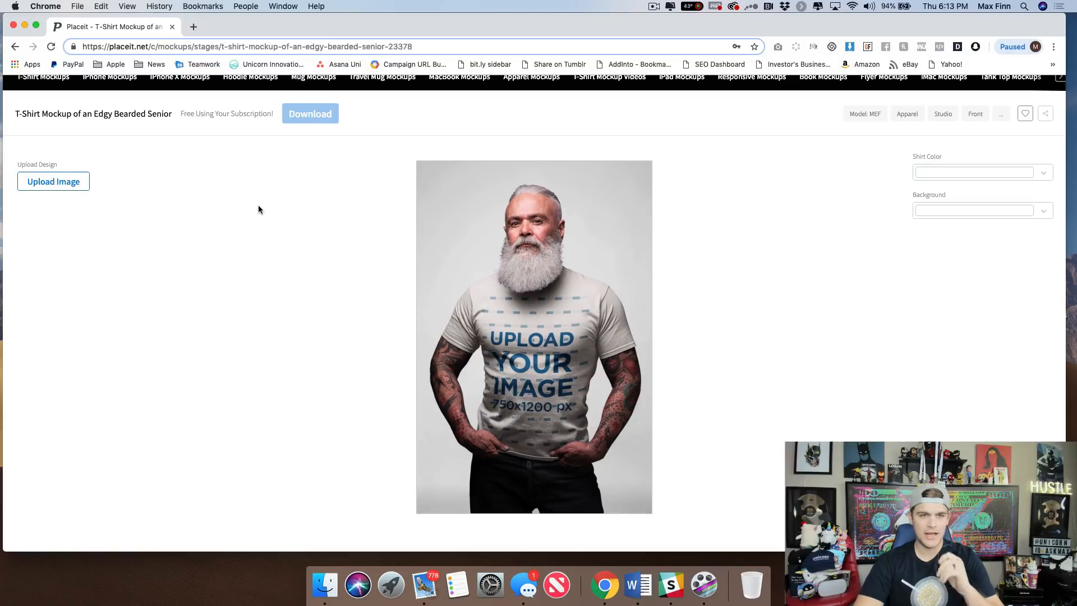
left_click(79, 184)
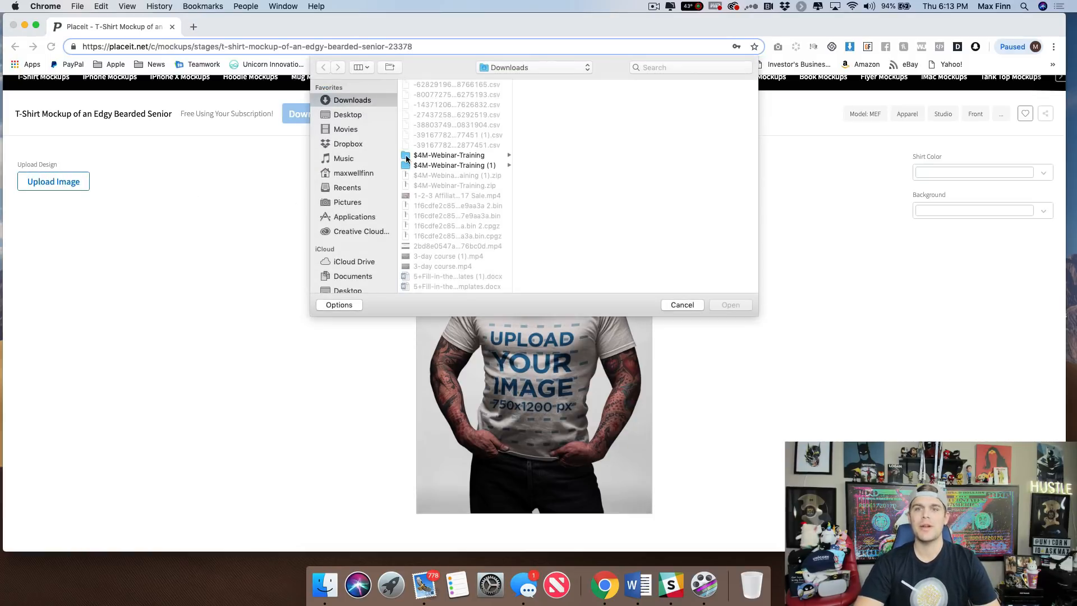
left_click(353, 143)
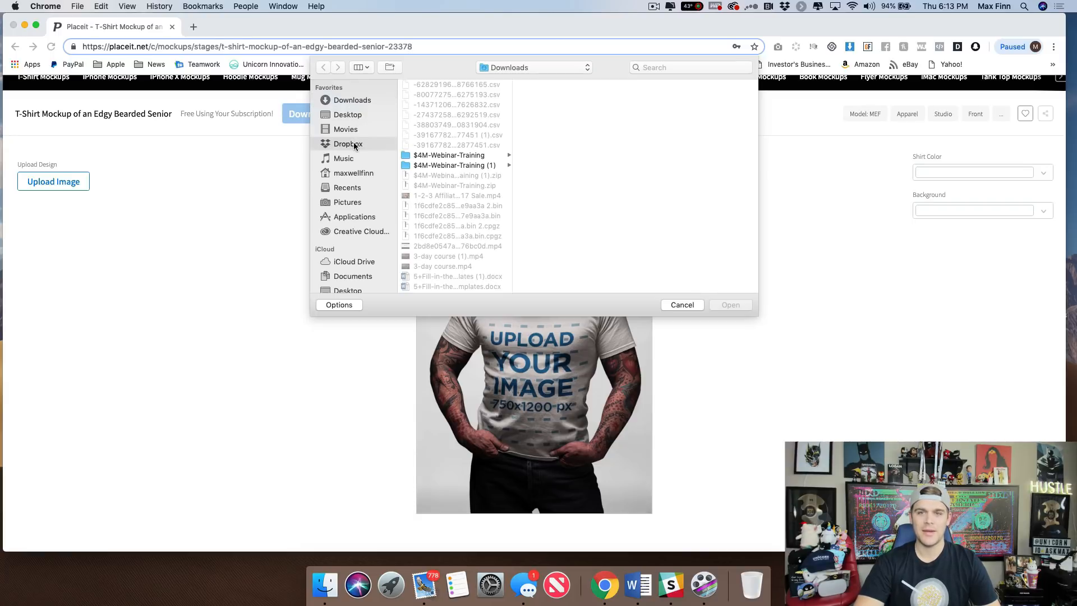
scroll(456, 185, "down", 3)
scroll(466, 189, "down", 1)
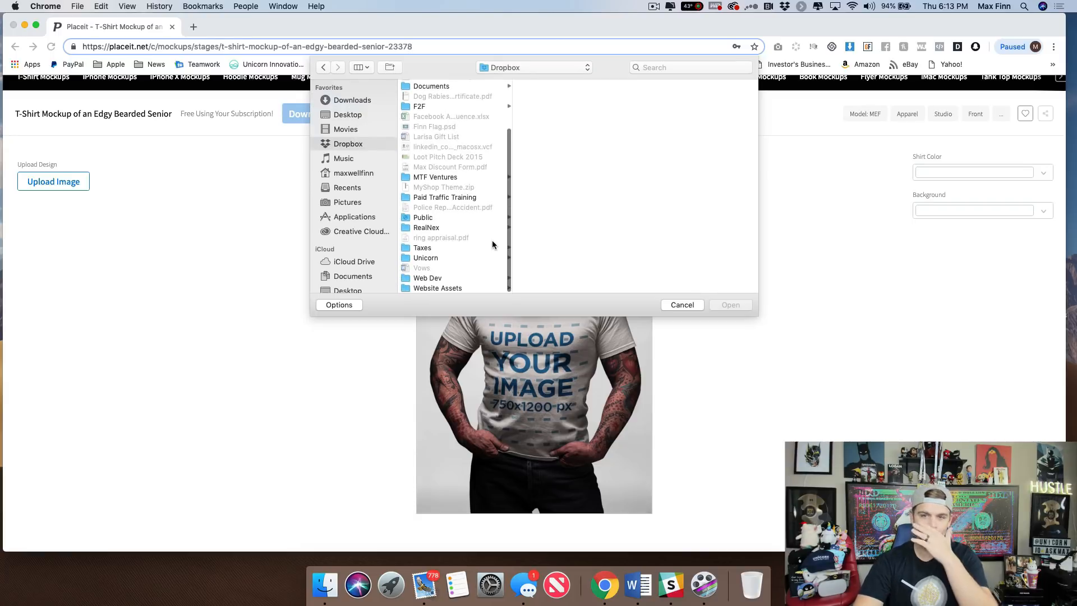
Search the computer for "unicorn logo" and "unicorn character" and preview the matching image files
left_click(695, 67)
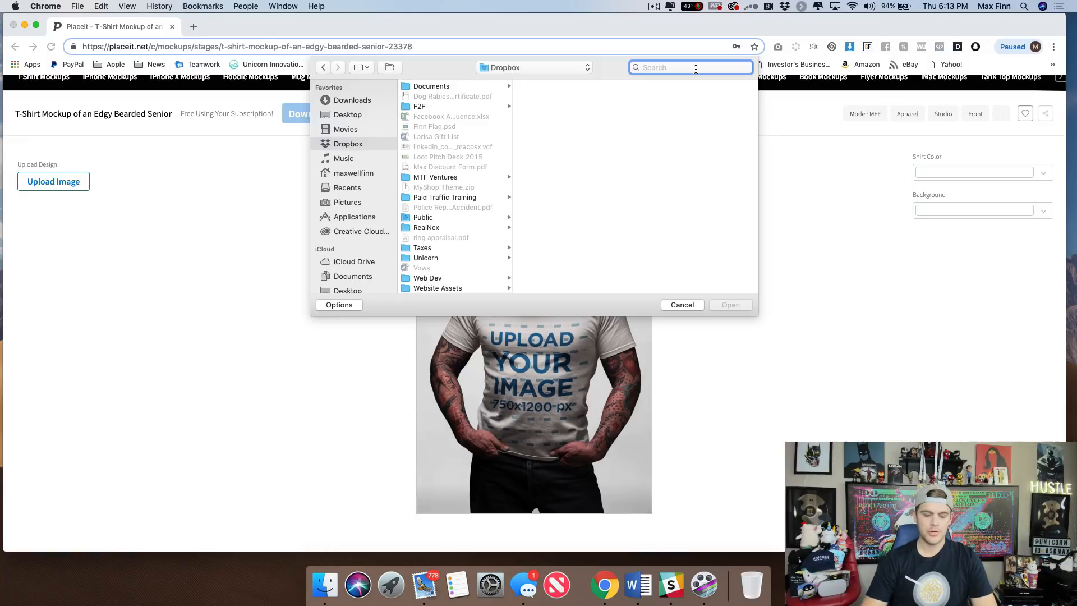
type("unicorn logo")
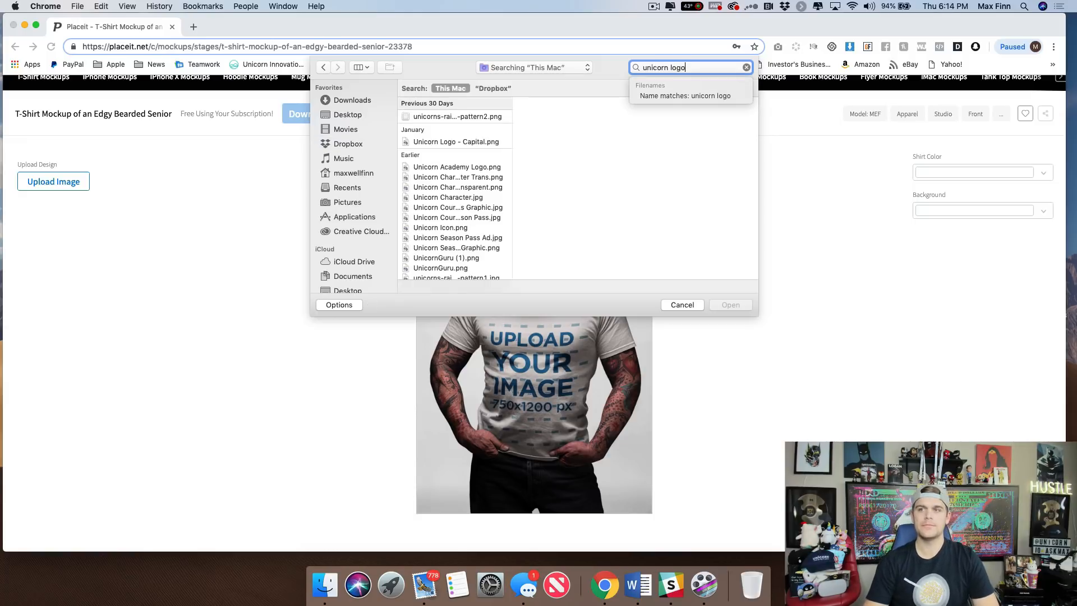
left_click(487, 144)
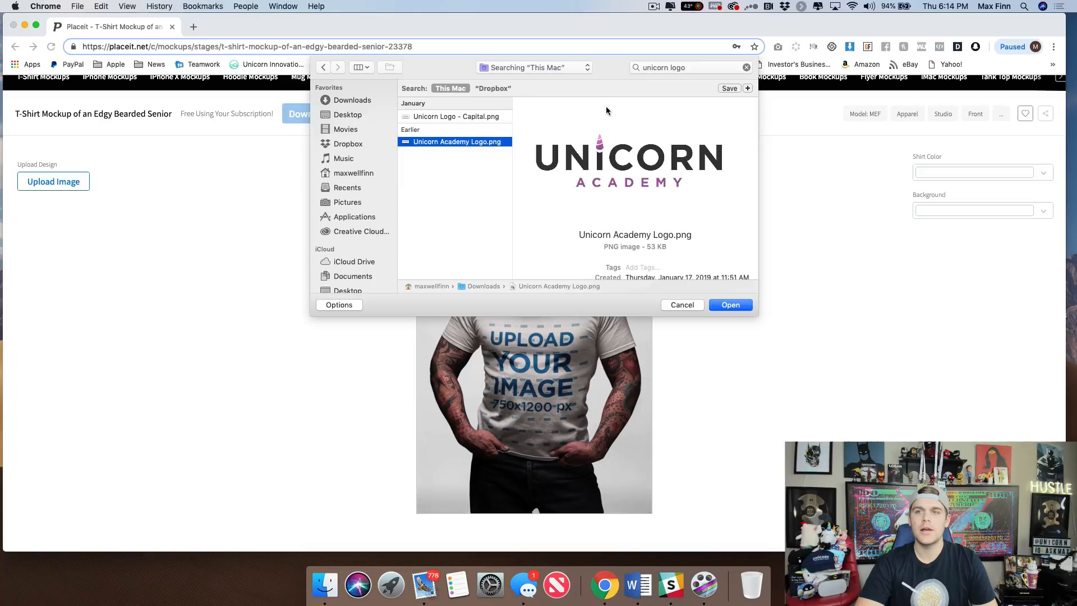
double_click(676, 68)
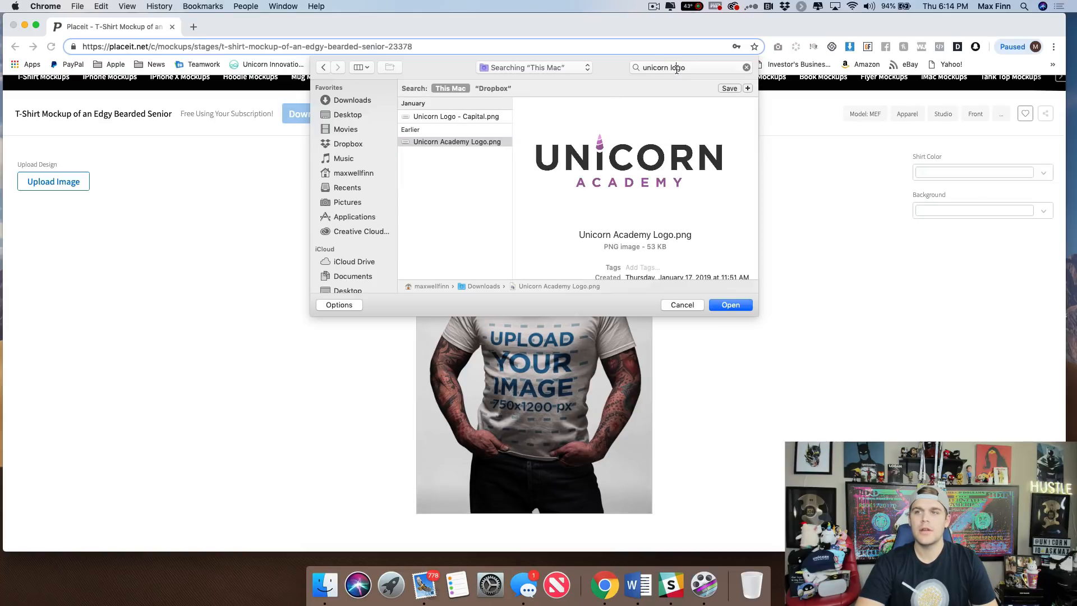
type("character")
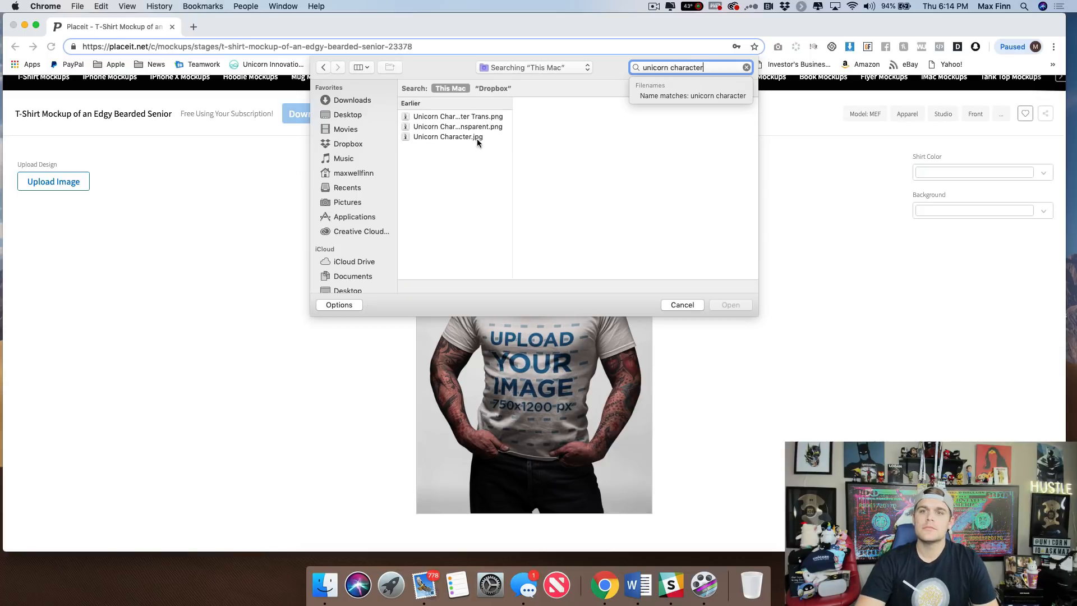
left_click(477, 138)
left_click(493, 128)
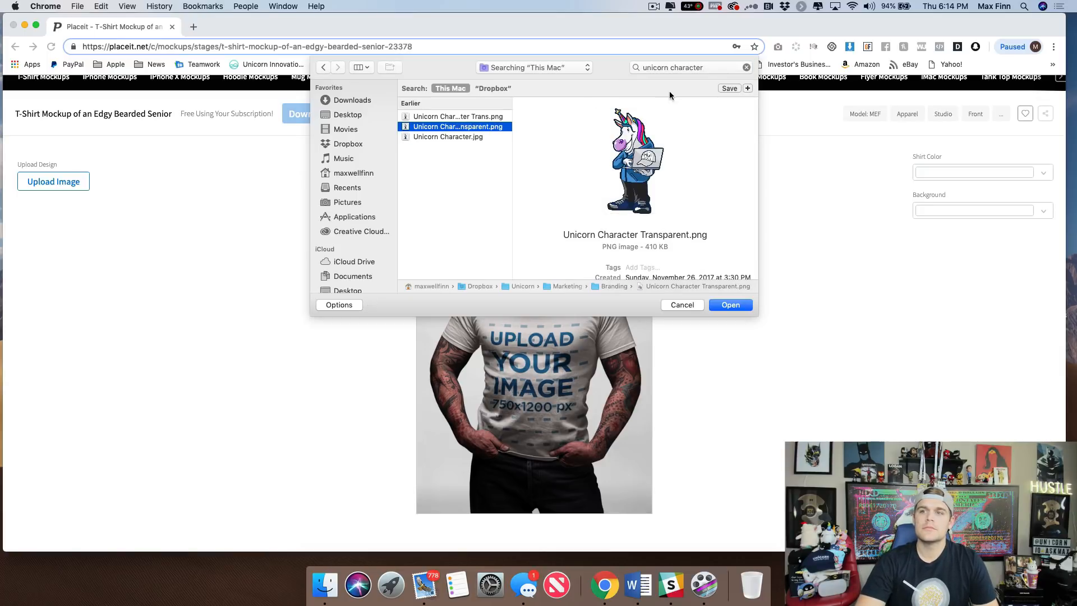
Search for "unicorn icon", upload Unicorn Icon.png as the shirt design and accept its default crop
double_click(681, 67)
type("icon")
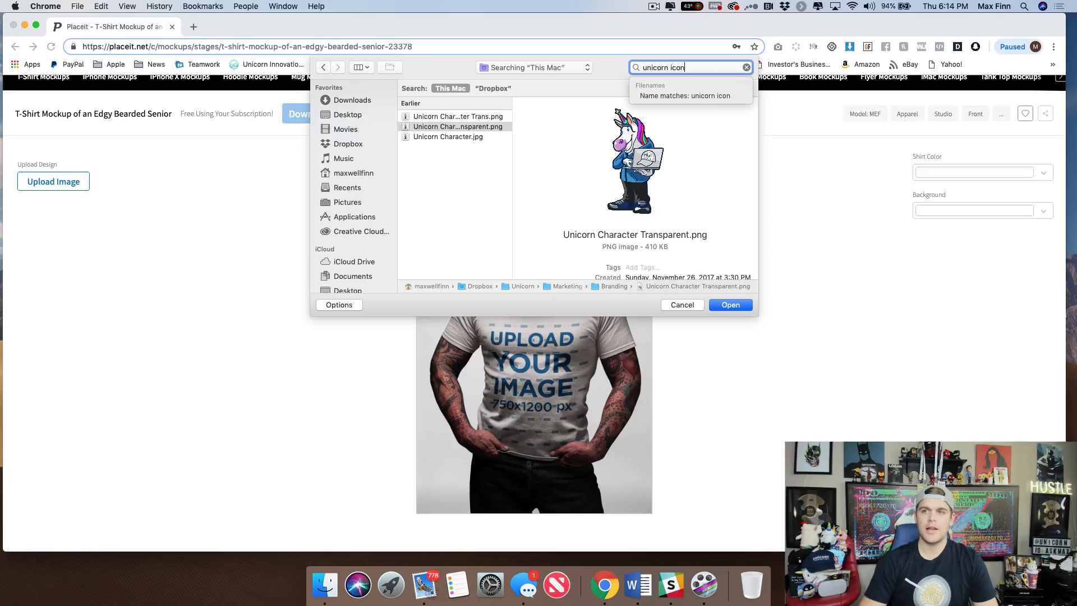
left_click(427, 116)
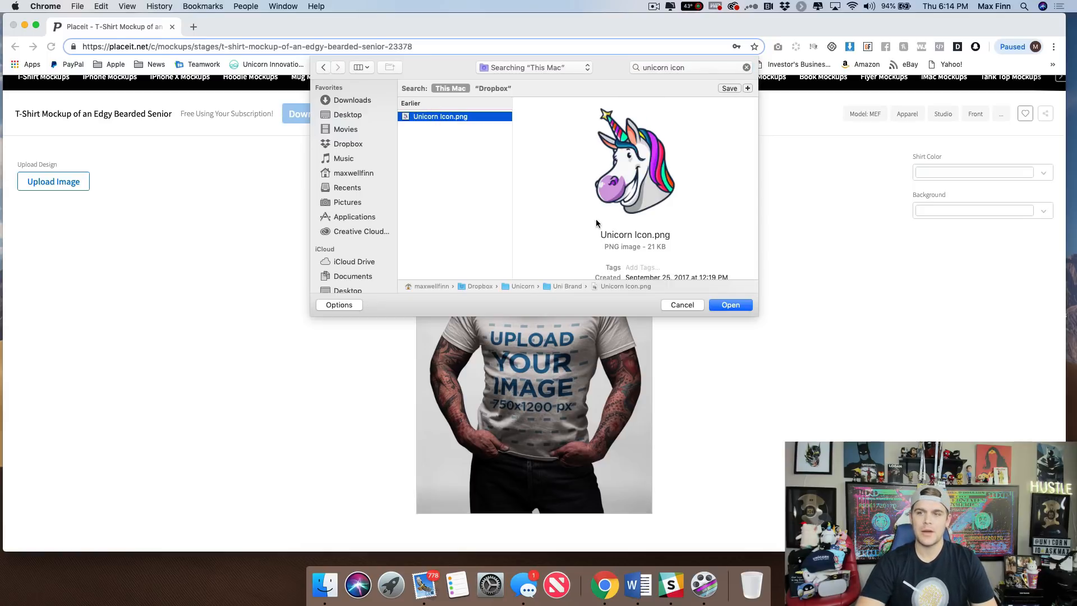
scroll(596, 224, "down", 2)
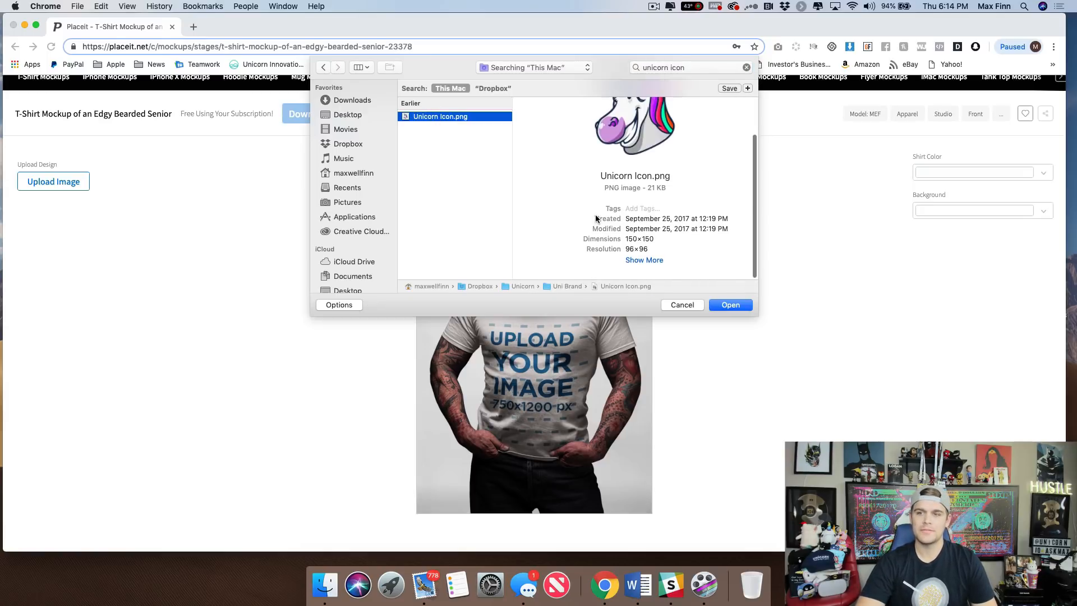
left_click(729, 304)
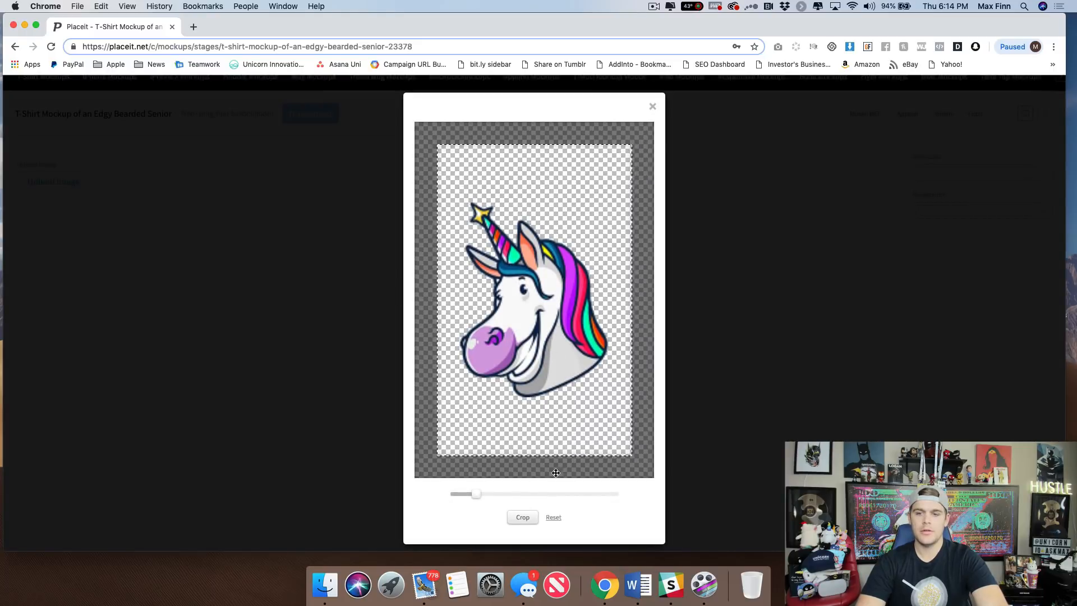
left_click(522, 516)
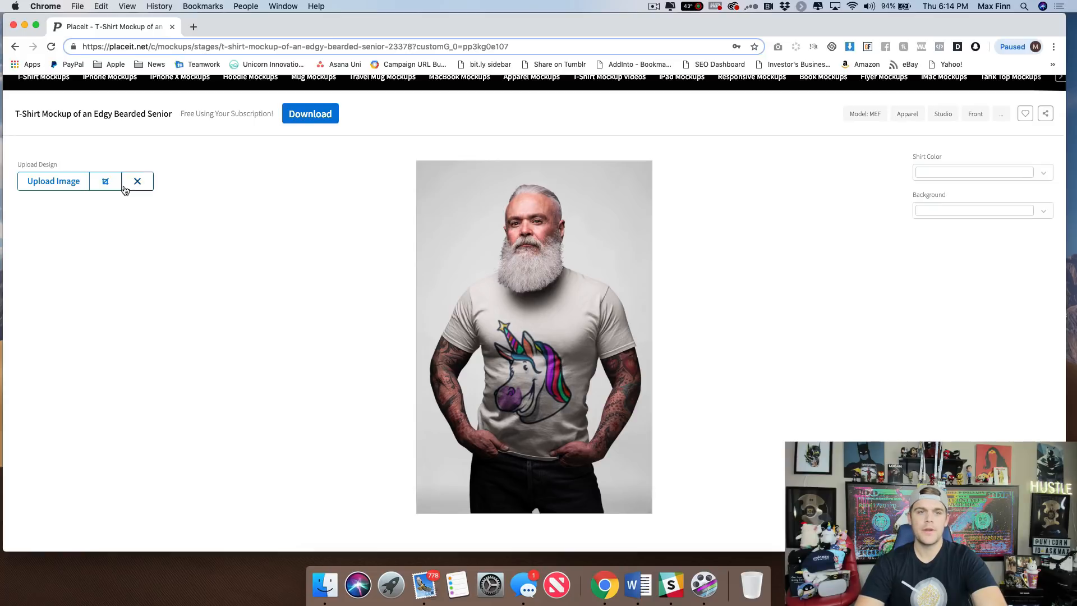
Reopen the design's crop editor, move the unicorn higher up on the shirt and apply the crop
left_click(105, 181)
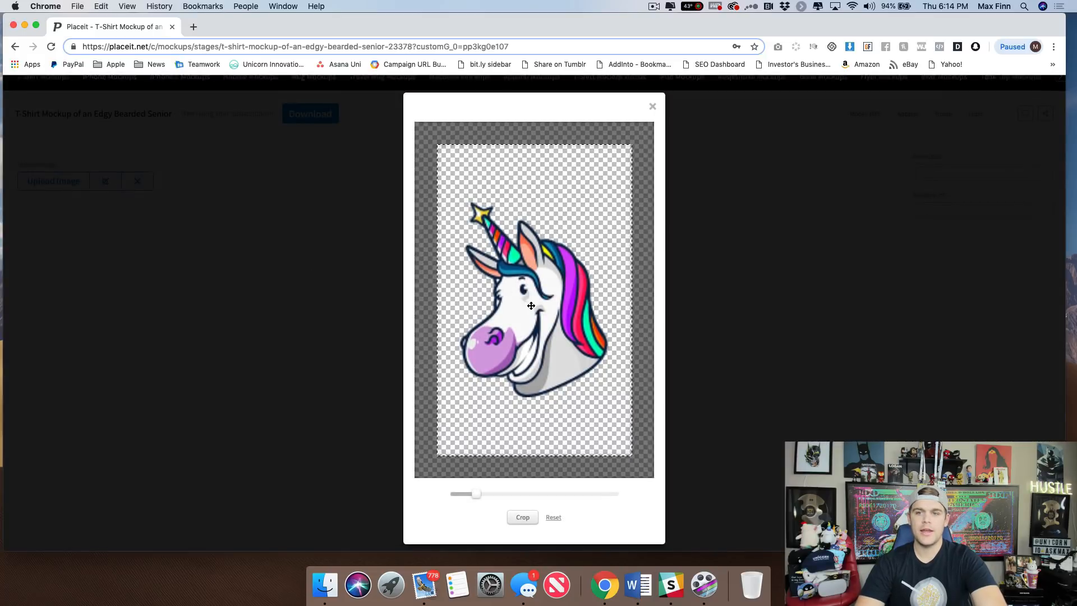
left_click_drag(530, 284, 527, 230)
left_click(531, 516)
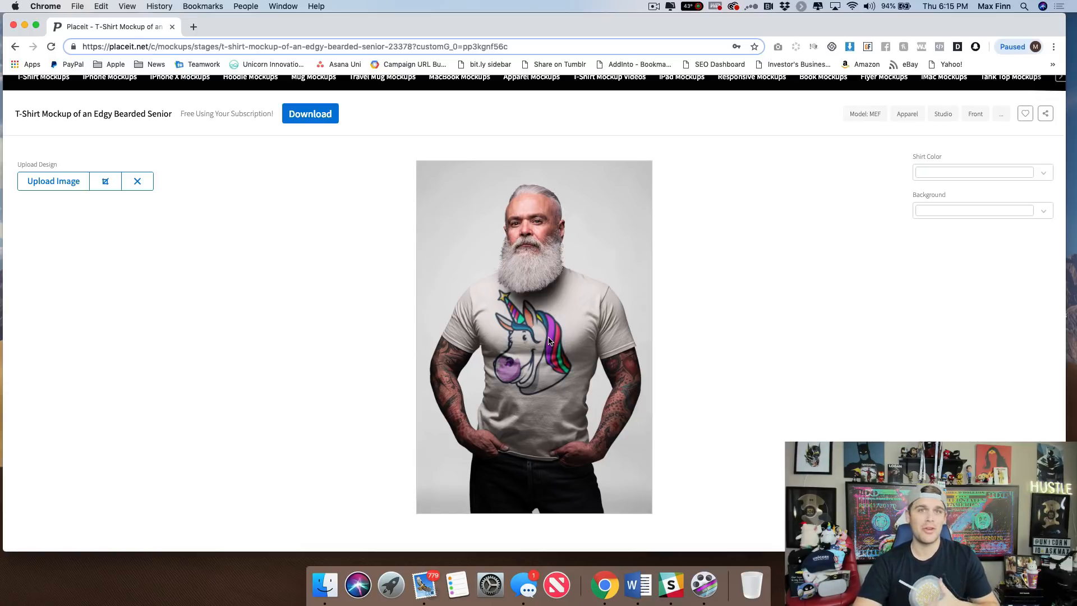
Set the shirt color to purple (#915cf7)
left_click(992, 173)
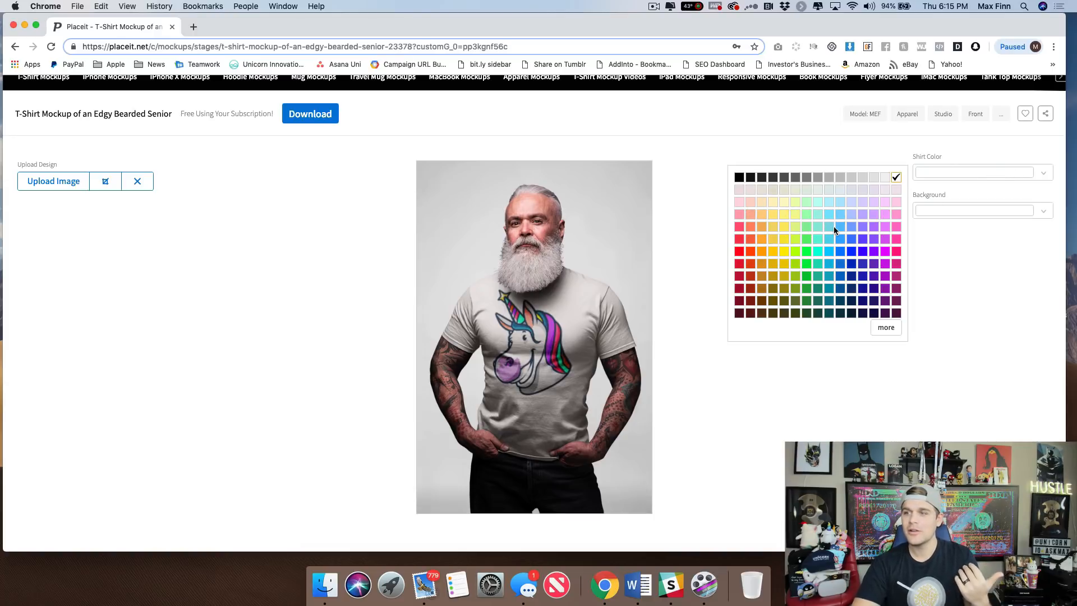
left_click(873, 239)
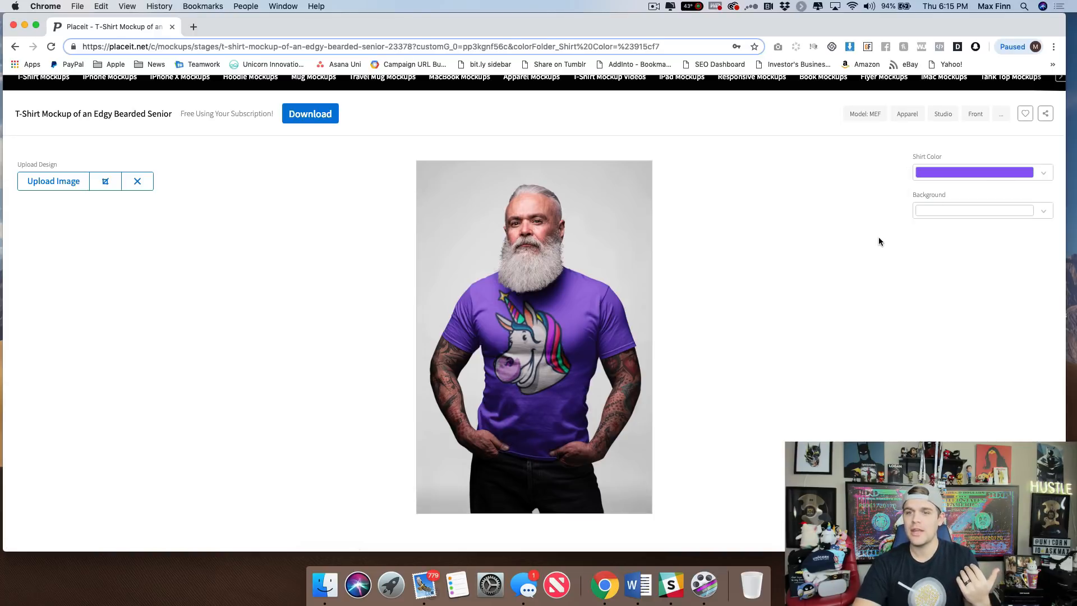
Try a black and a grey background on the mockup and restore the white background
left_click(932, 217)
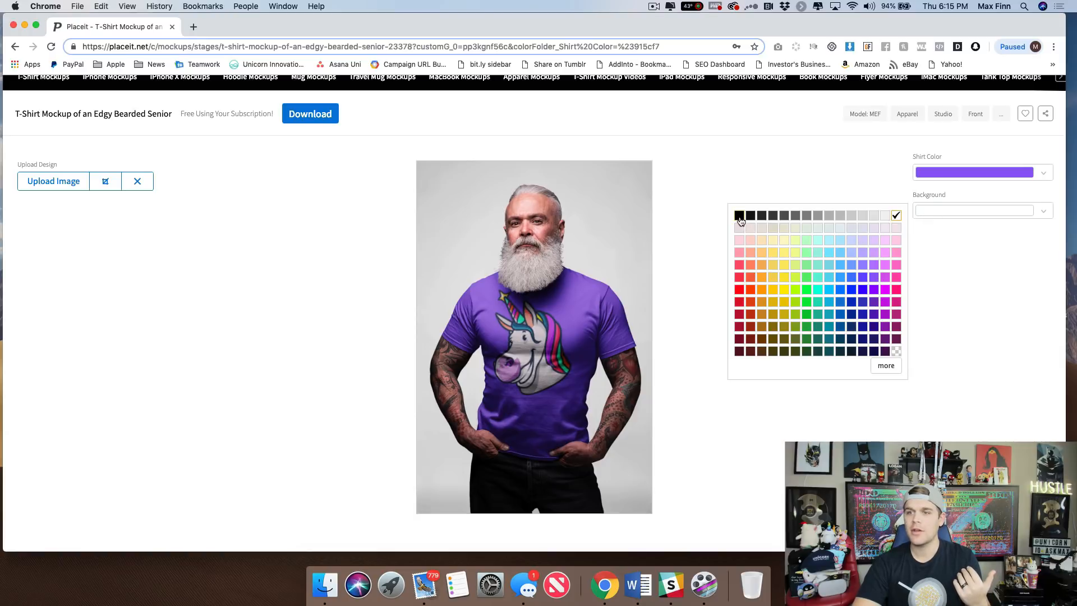
left_click(739, 216)
left_click(927, 217)
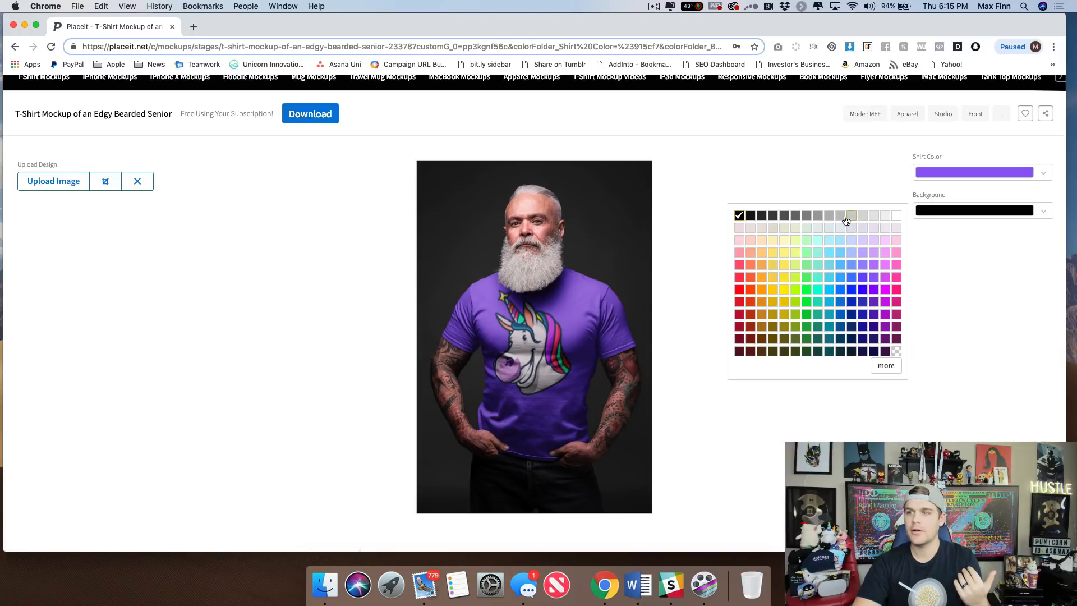
left_click(840, 215)
left_click(938, 217)
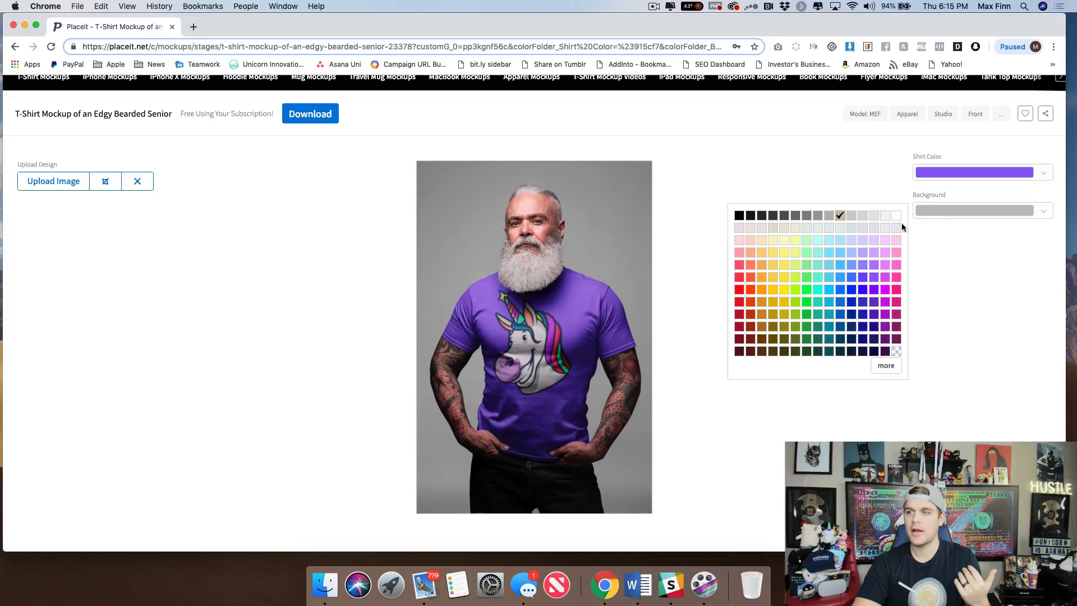
left_click(896, 218)
Review the customized shirt mockup and the suggested mockups that show the same design below it
scroll(805, 231, "down", 3)
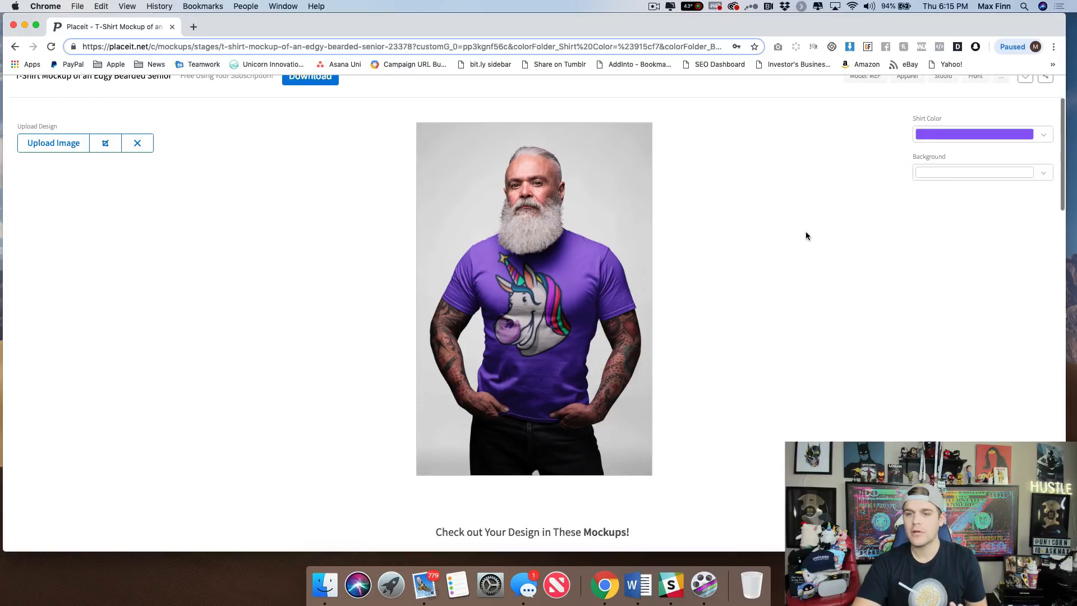
scroll(805, 225, "down", 2)
scroll(803, 225, "up", 5)
scroll(809, 228, "down", 3)
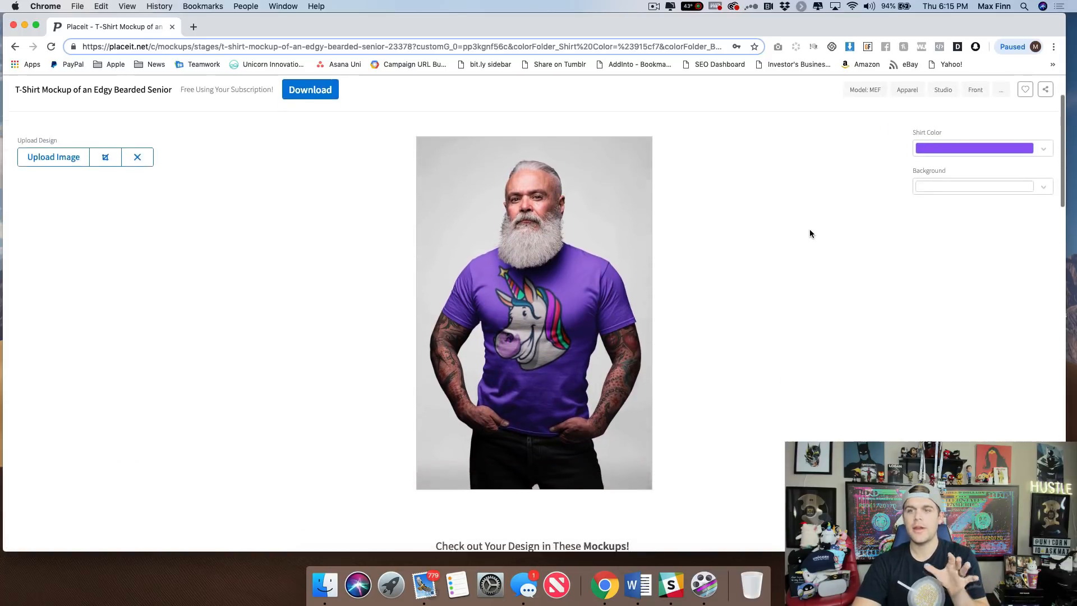
scroll(541, 223, "up", 1)
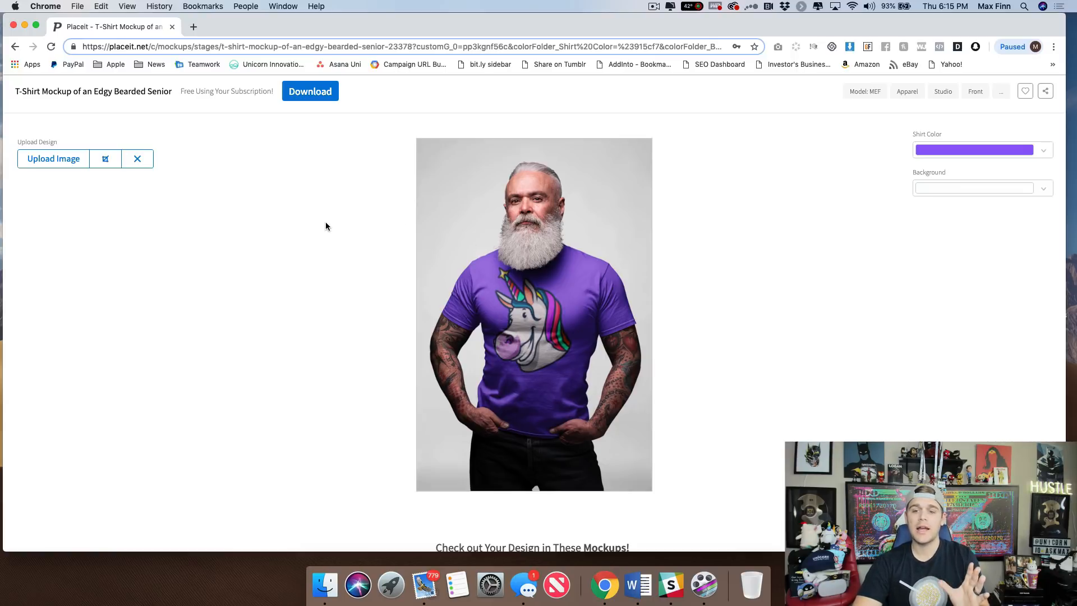
scroll(326, 226, "down", 3)
scroll(327, 226, "down", 1)
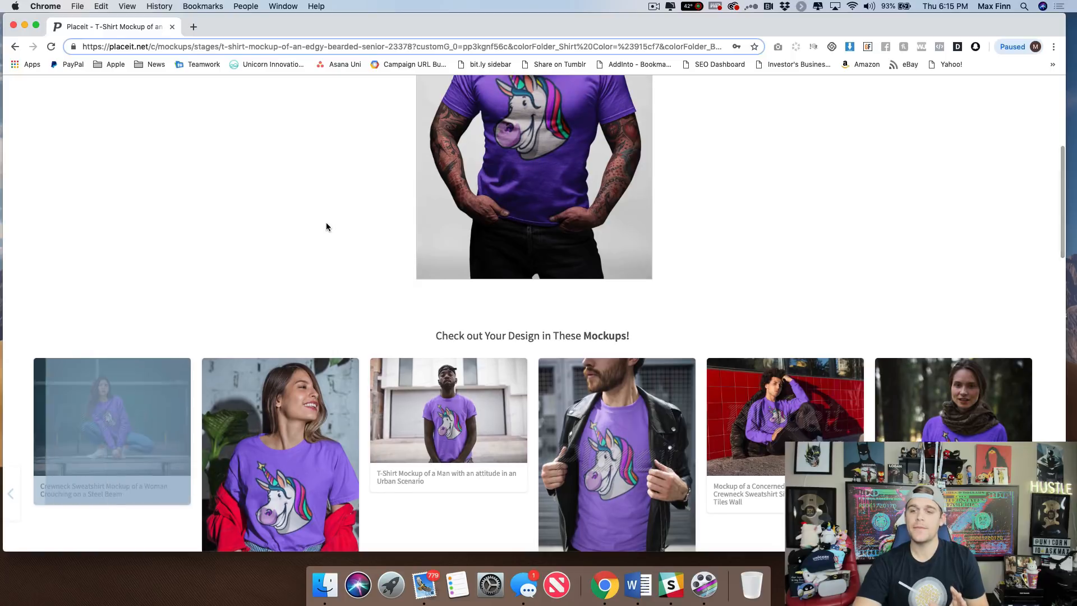
Browse to the next set of suggested mockups and open the older man wearing a zip up hoodie in a studio
scroll(365, 223, "down", 1)
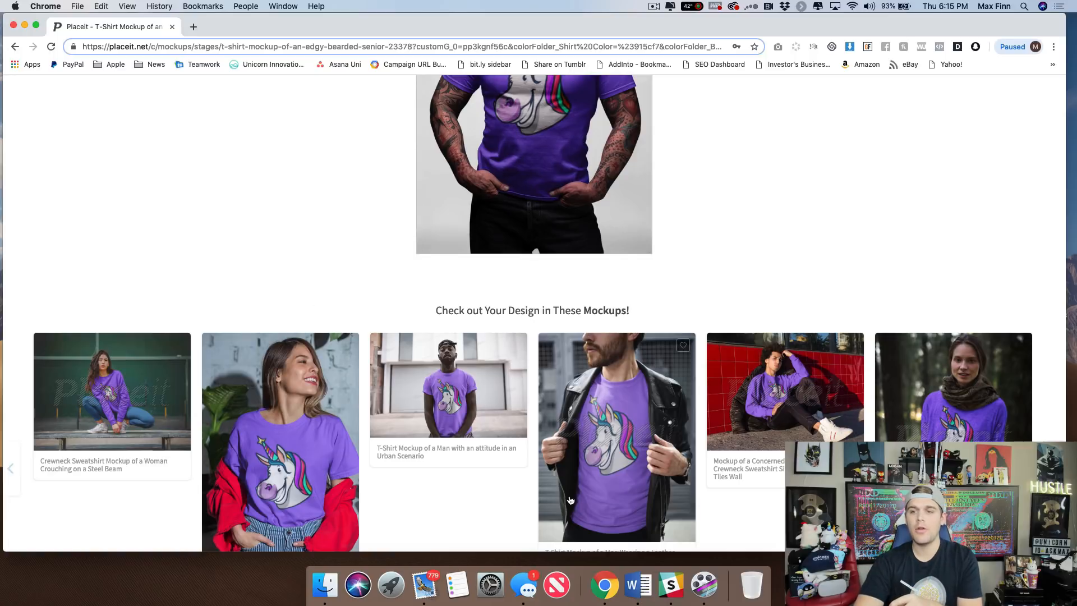
scroll(496, 507, "down", 2)
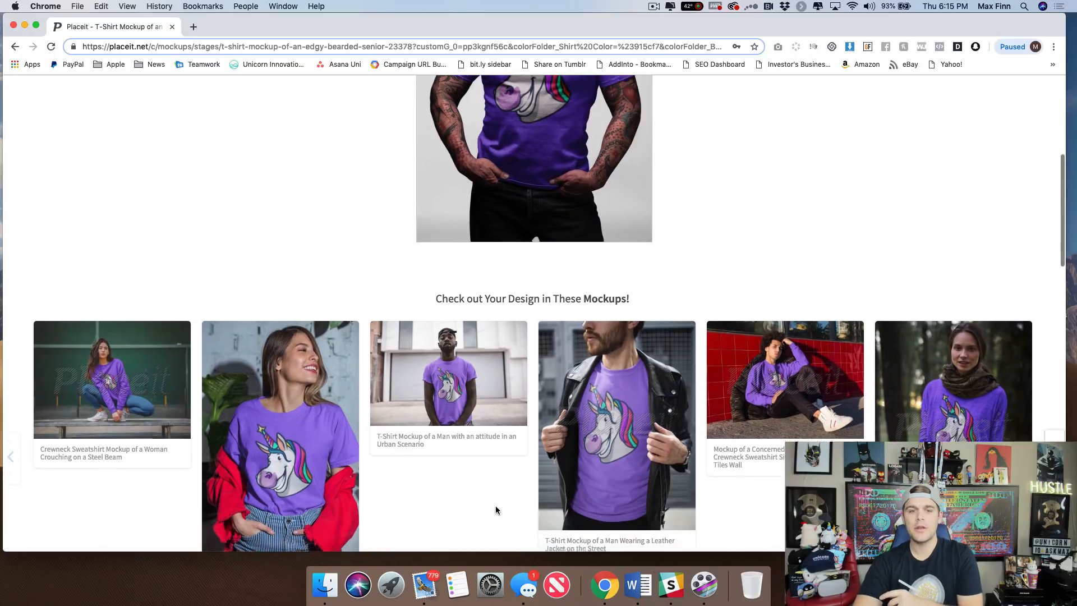
scroll(493, 508, "down", 1)
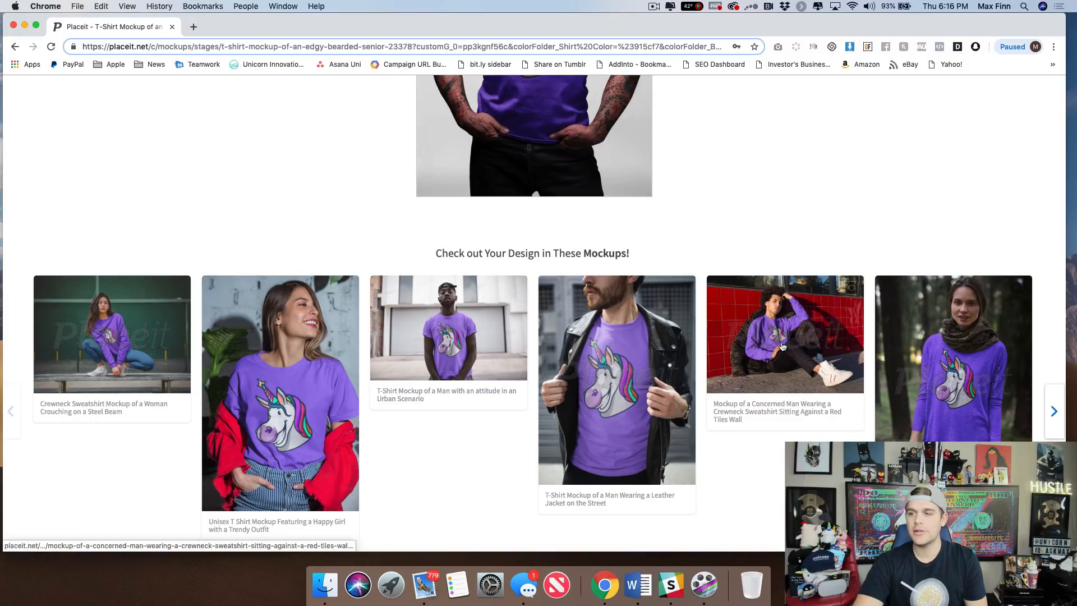
left_click(1053, 412)
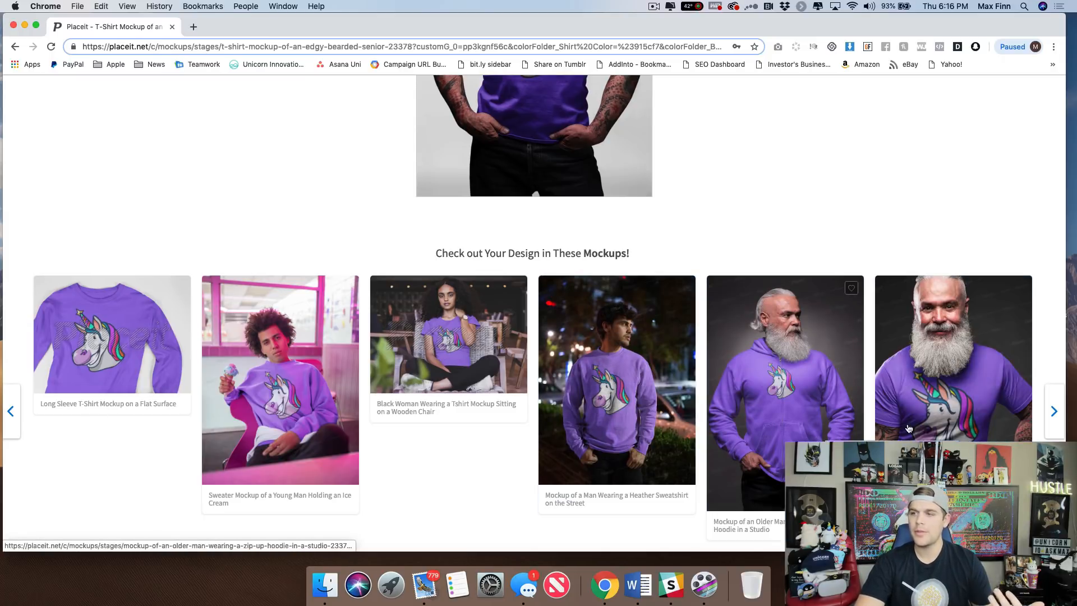
scroll(783, 392, "down", 2)
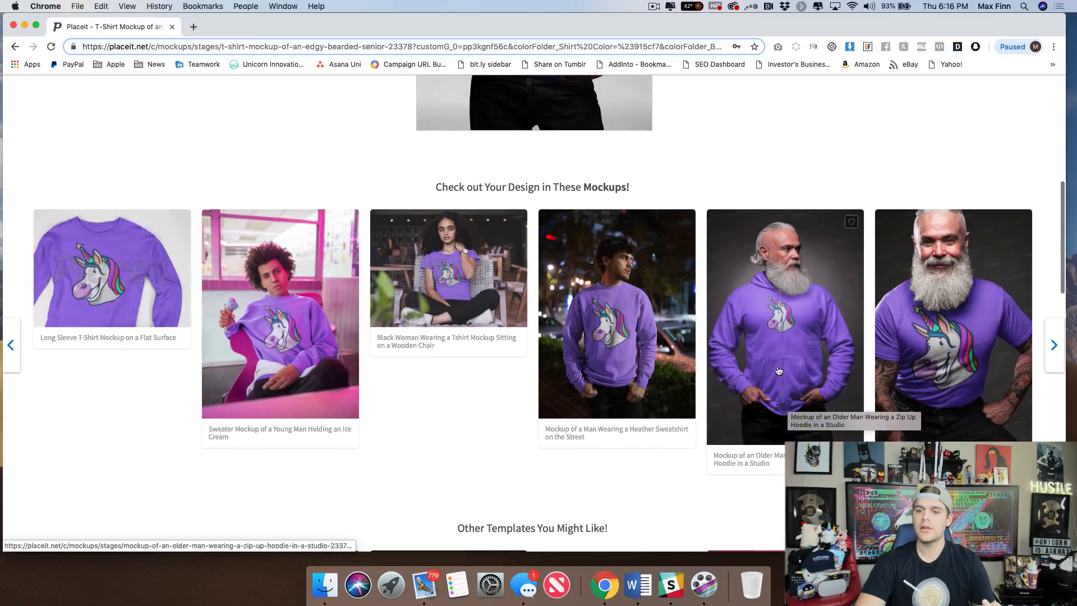
scroll(778, 370, "down", 3)
scroll(775, 352, "up", 2)
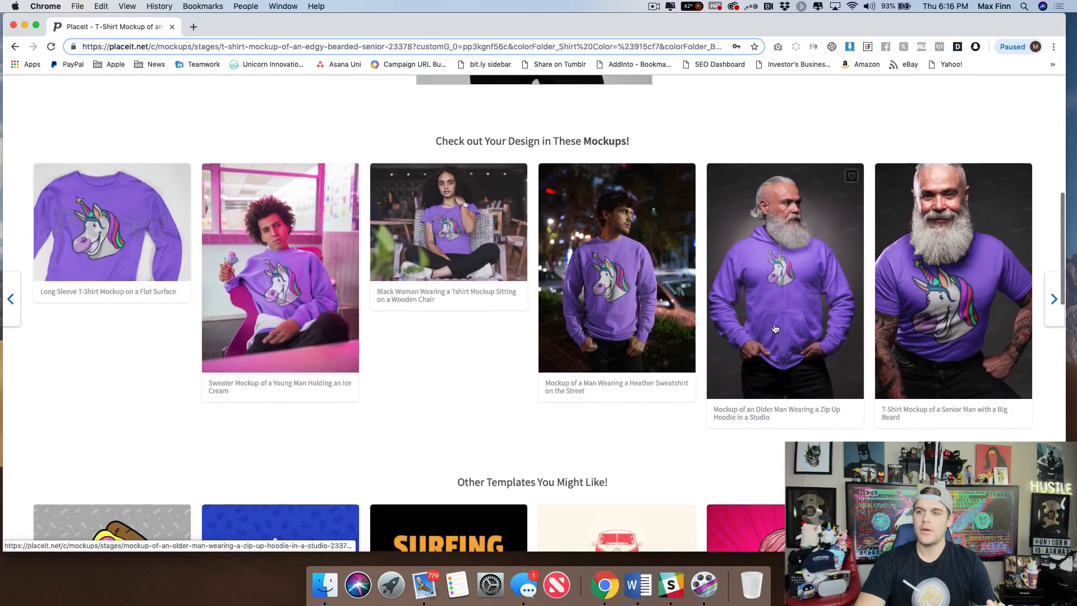
left_click(775, 329)
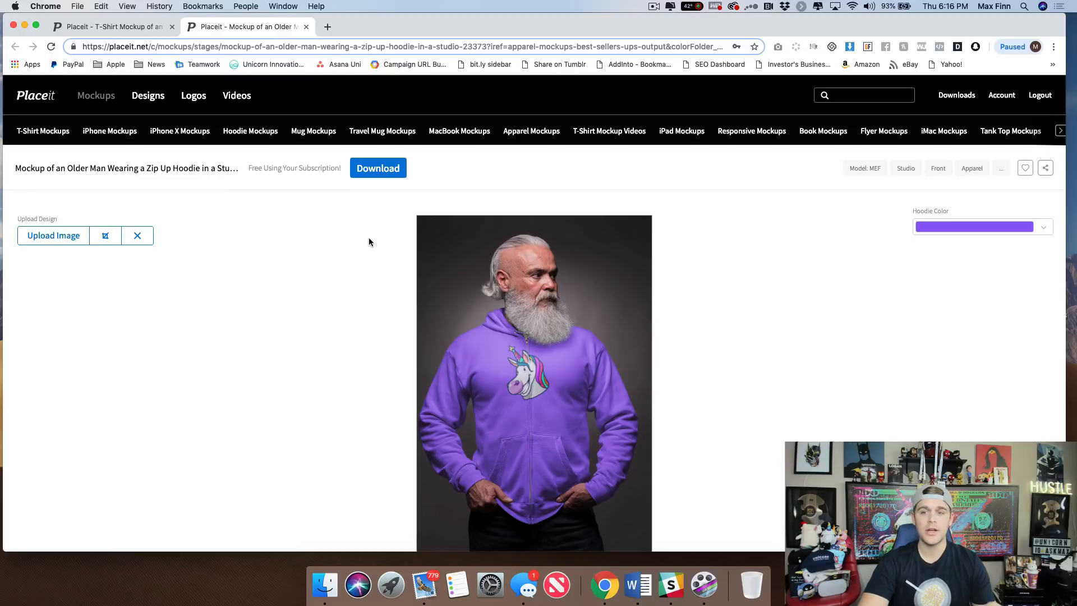
Examine the unicorn design on the zip up hoodie mockup and on the suggested hoodie and sweater mockups below it
scroll(369, 241, "down", 2)
scroll(368, 241, "up", 1)
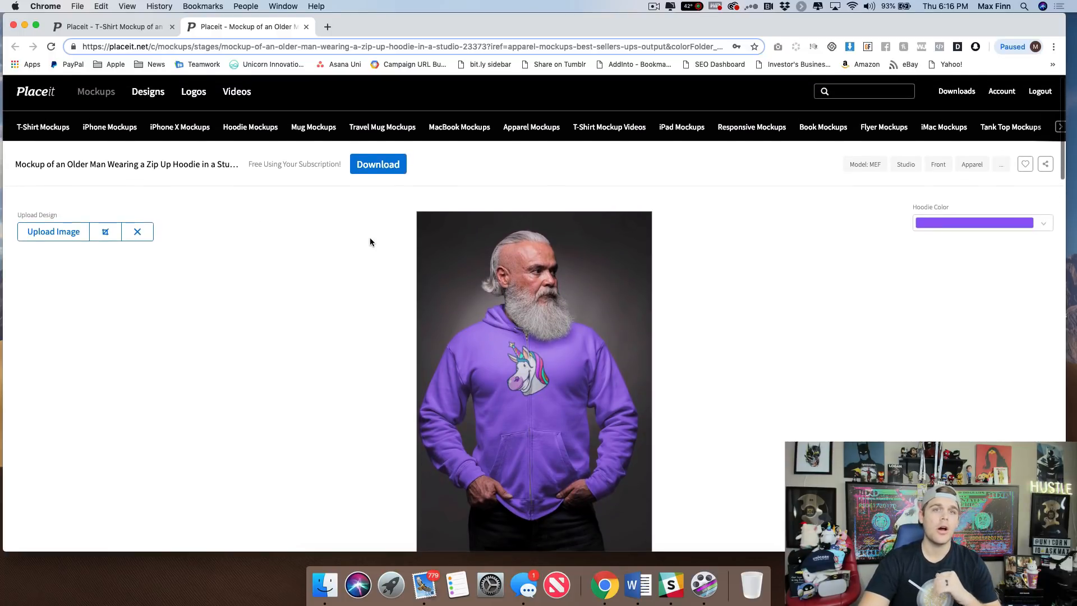
scroll(369, 241, "down", 3)
scroll(370, 242, "down", 3)
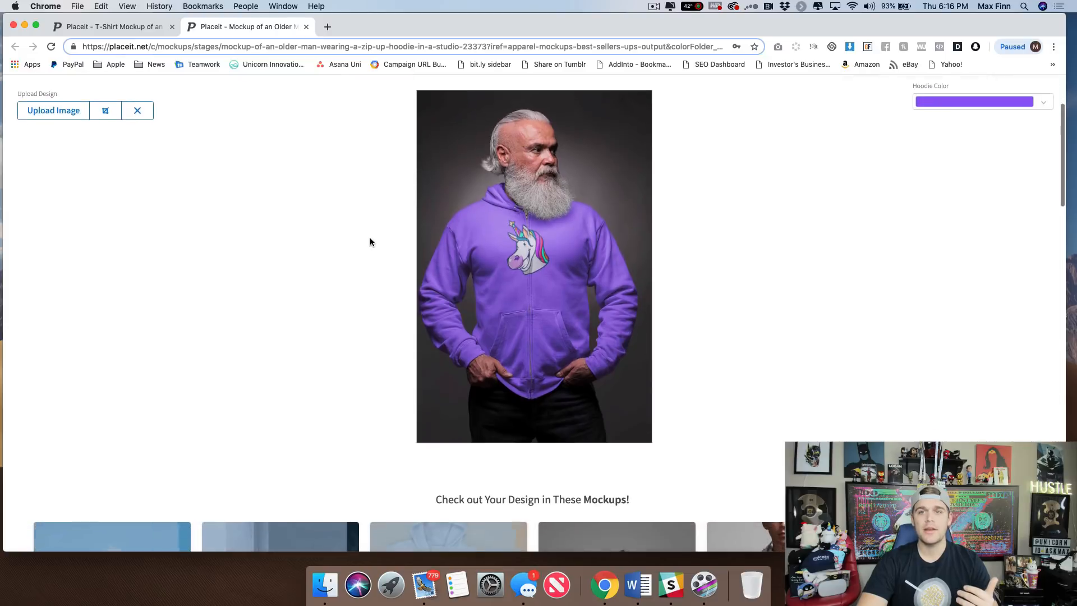
scroll(375, 230, "down", 6)
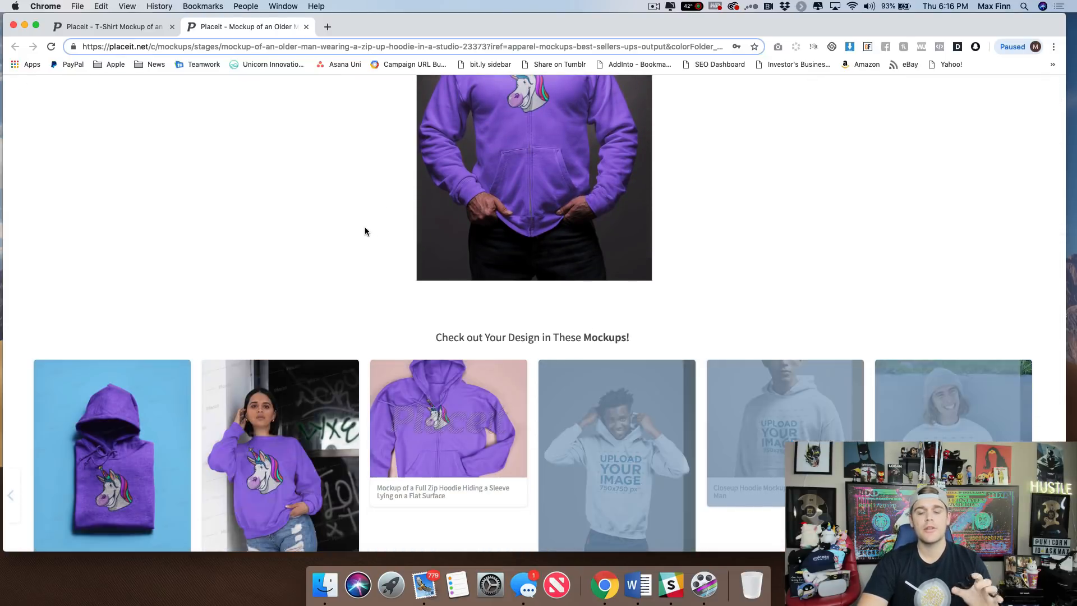
scroll(367, 231, "down", 2)
scroll(370, 224, "down", 2)
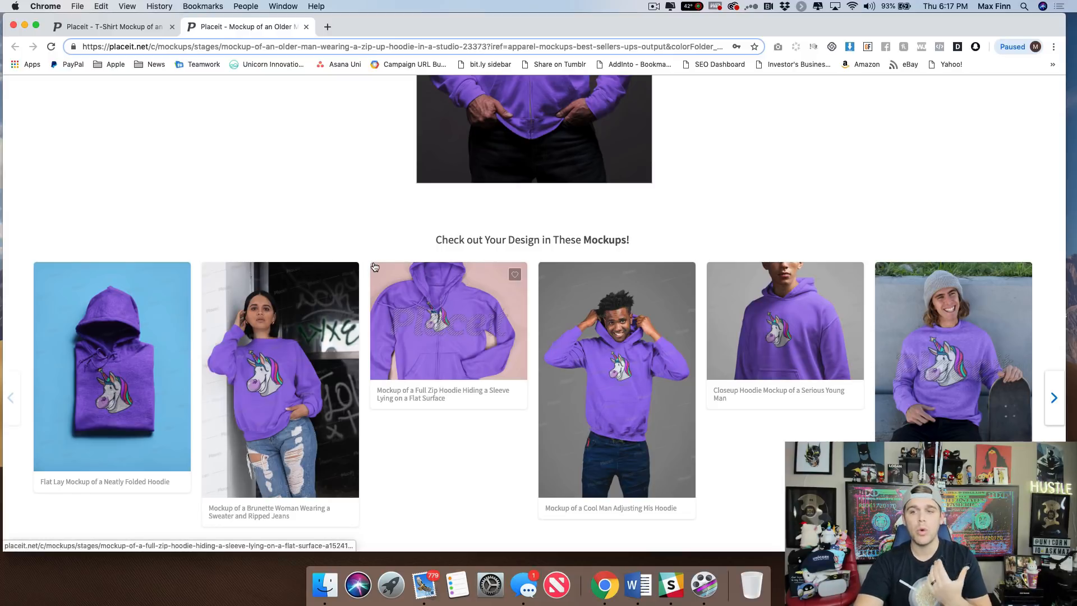
scroll(372, 251, "up", 10)
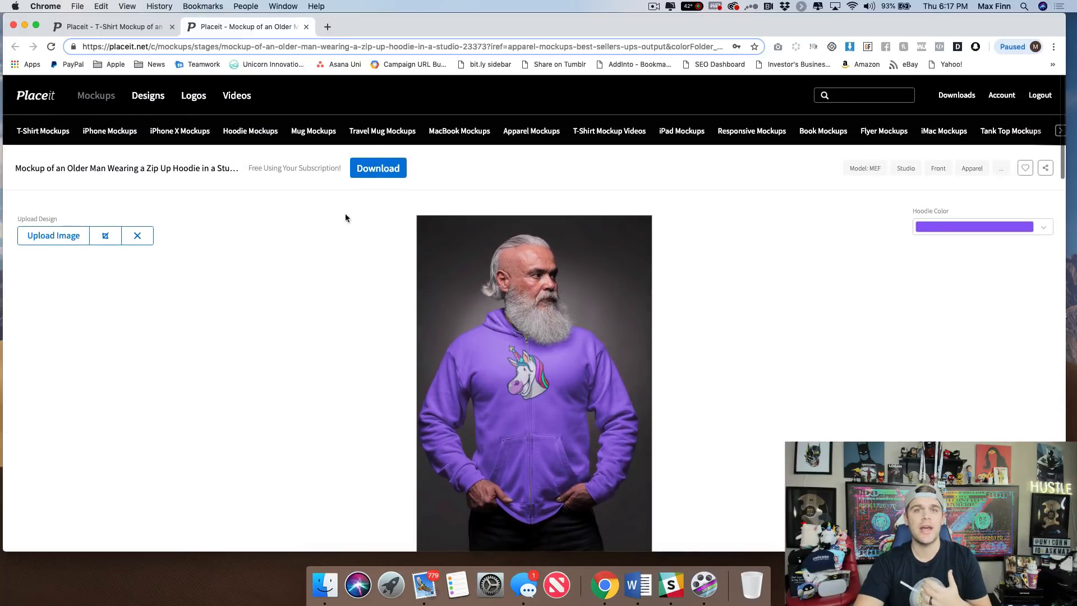
Return to the T-shirt mockup of the bearded senior, switch to the Mug Mockups category and look over its templates
left_click(132, 27)
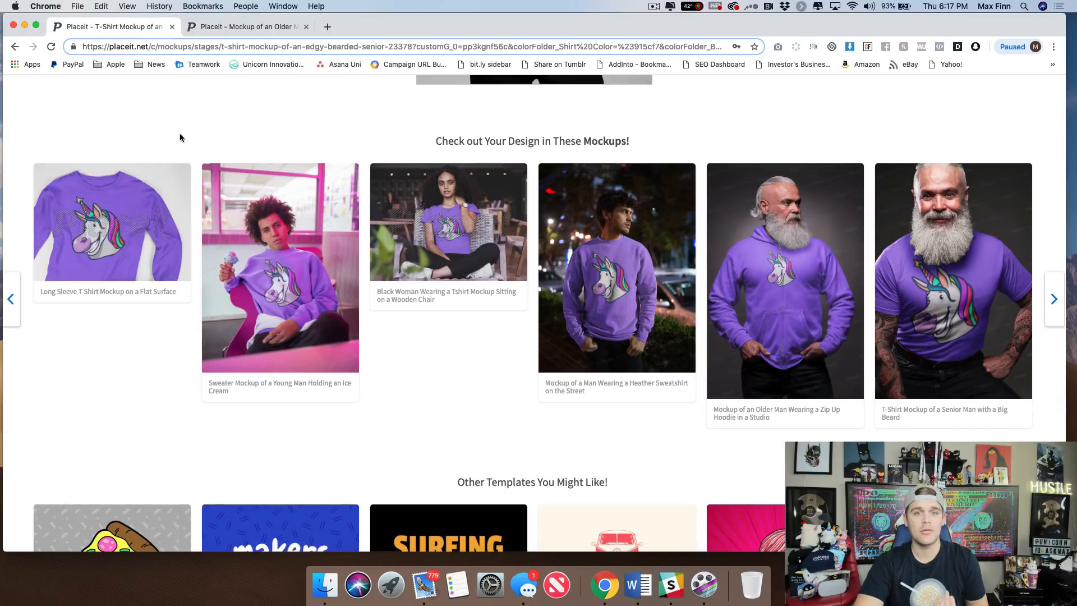
scroll(185, 135, "up", 10)
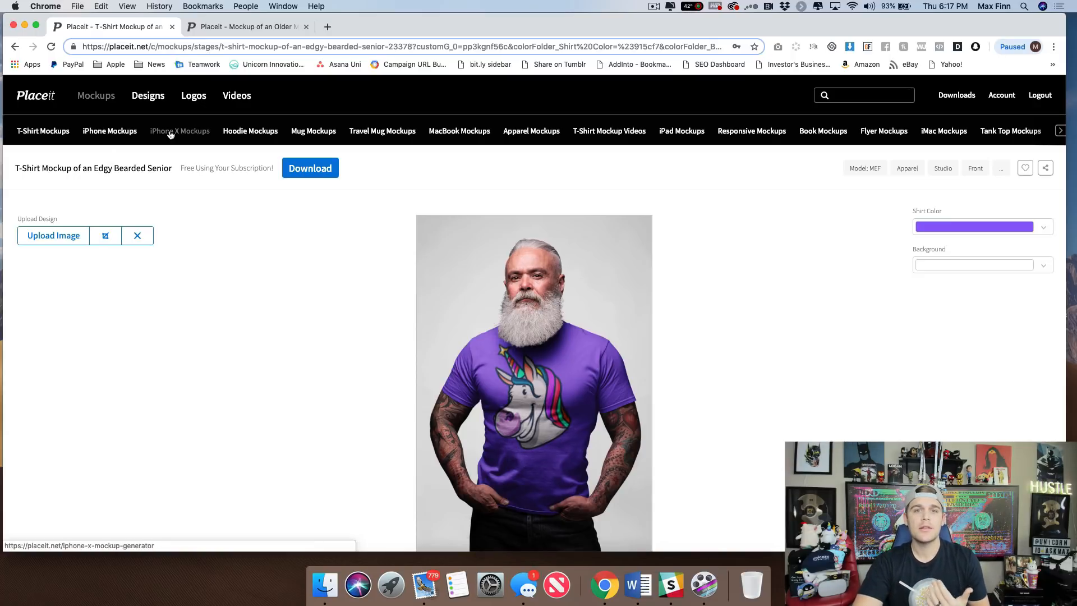
left_click(329, 133)
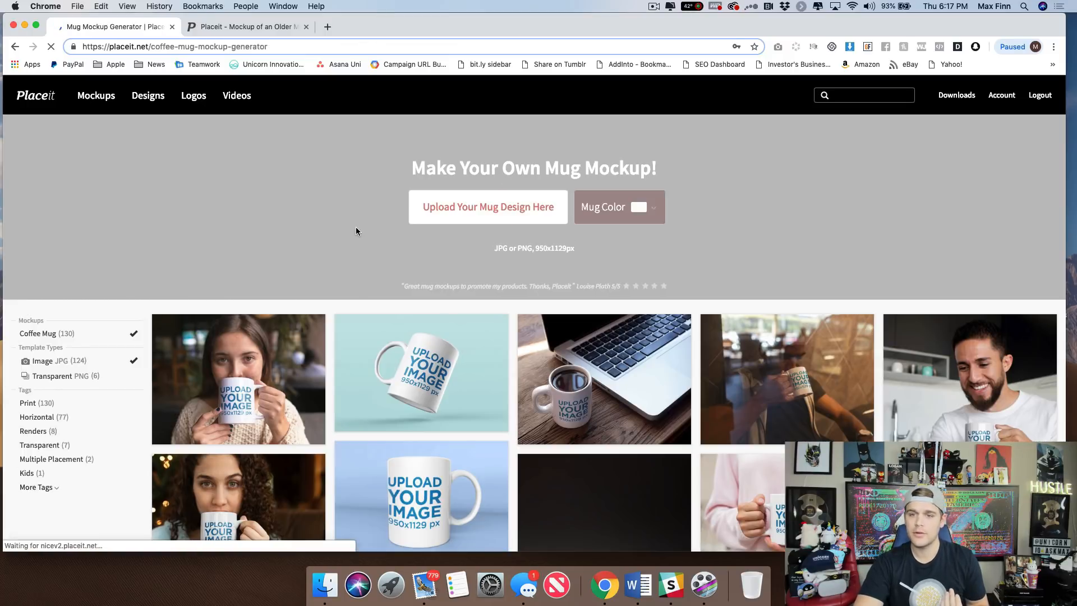
scroll(356, 230, "down", 2)
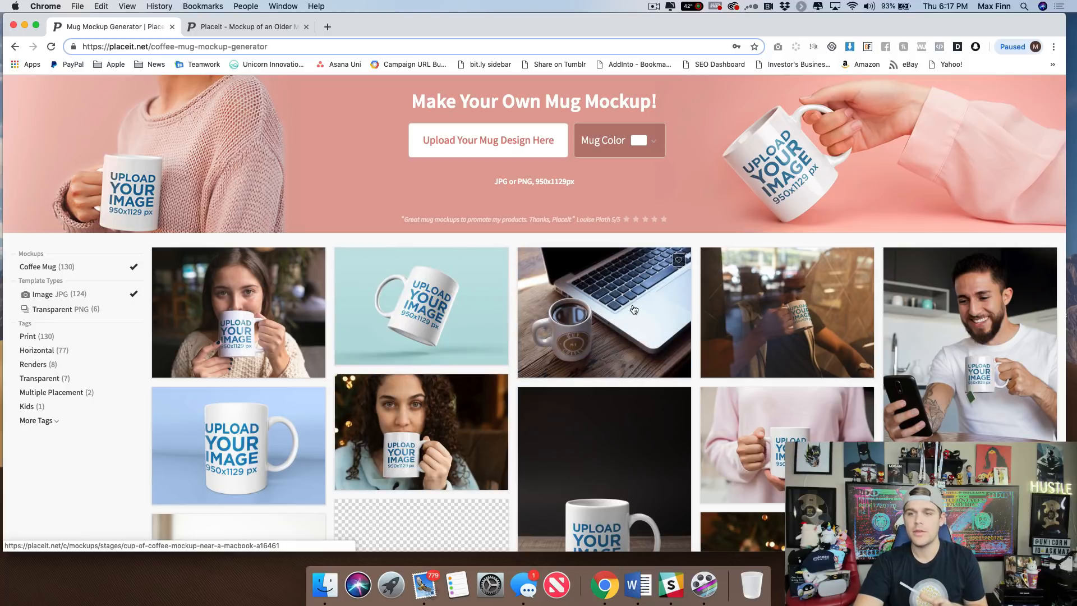
scroll(346, 232, "up", 2)
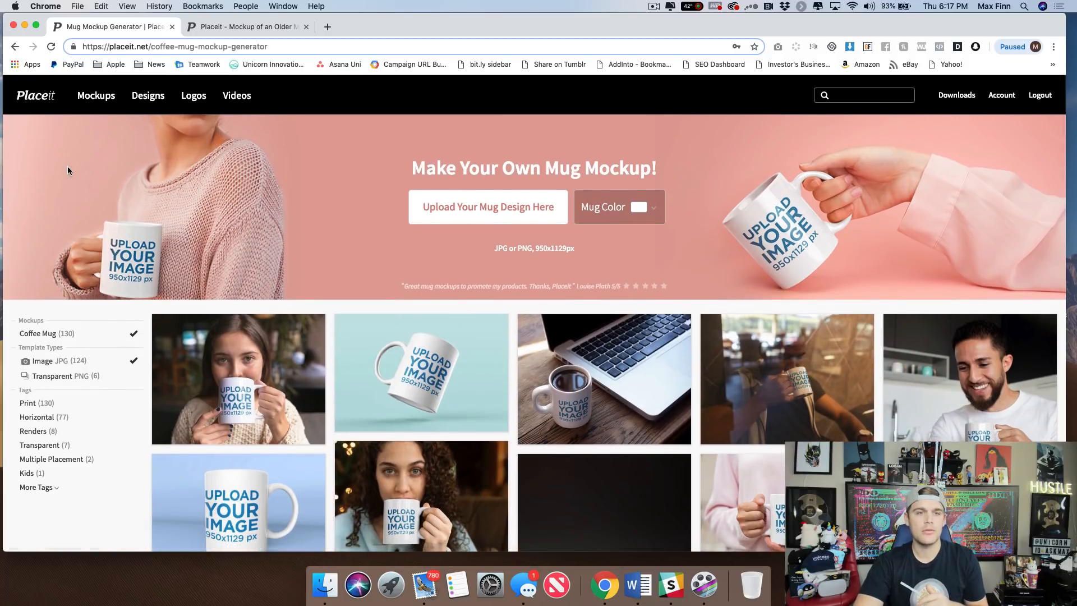
Open the Book Mockups category and look through its book cover templates
mouse_move(93, 101)
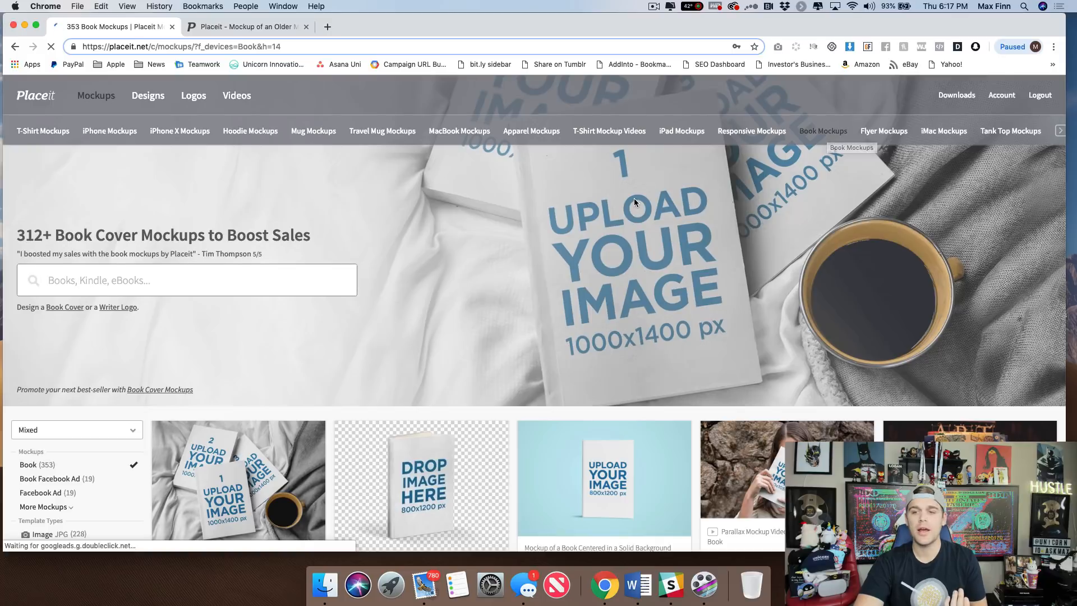
scroll(630, 201, "down", 3)
scroll(631, 201, "down", 5)
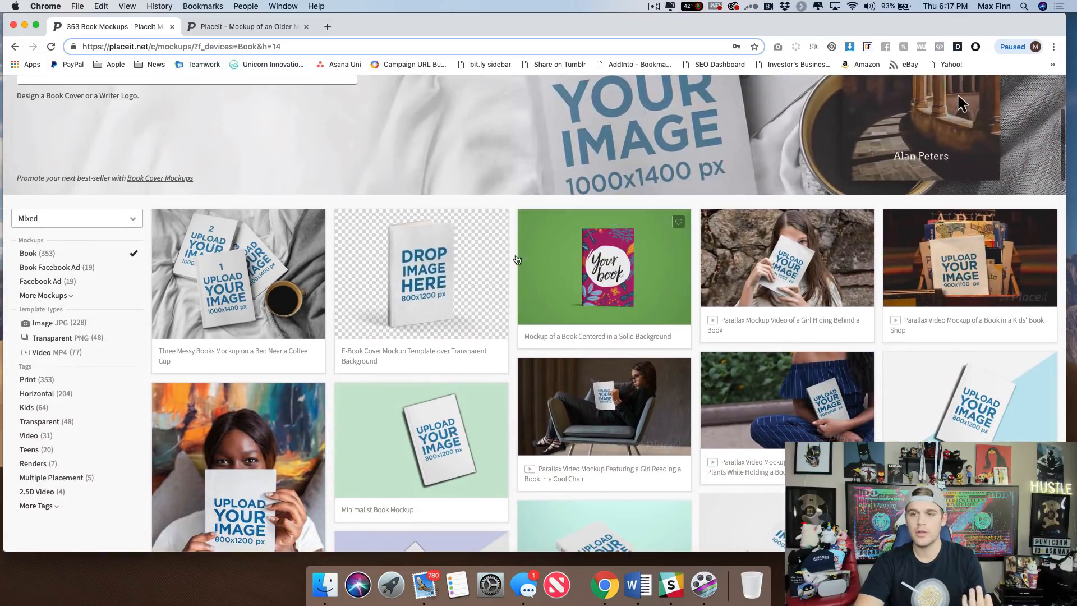
scroll(570, 258, "down", 4)
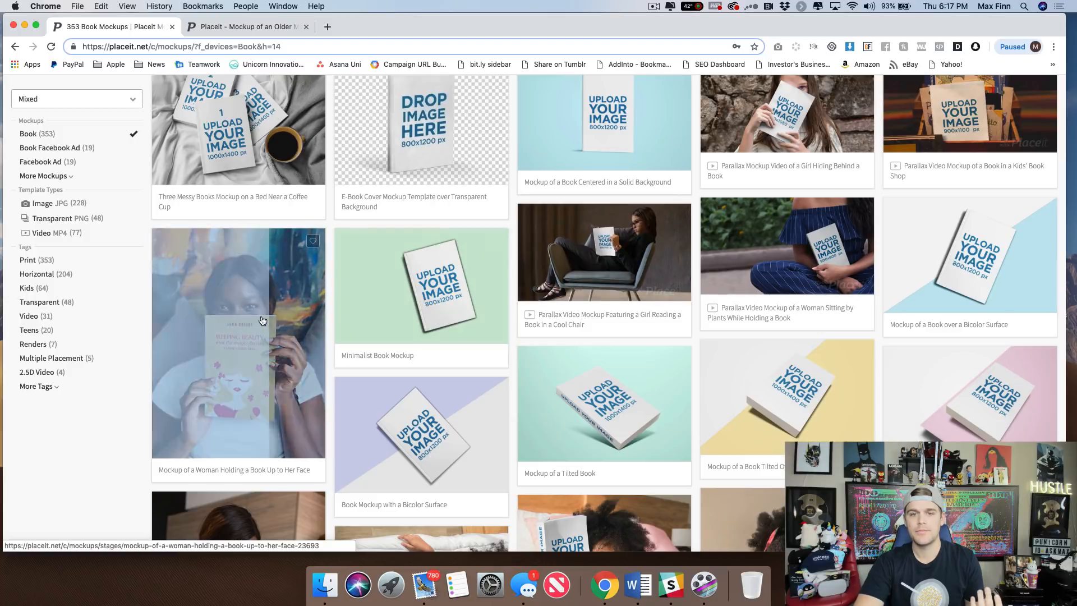
scroll(263, 318, "down", 2)
scroll(263, 318, "down", 5)
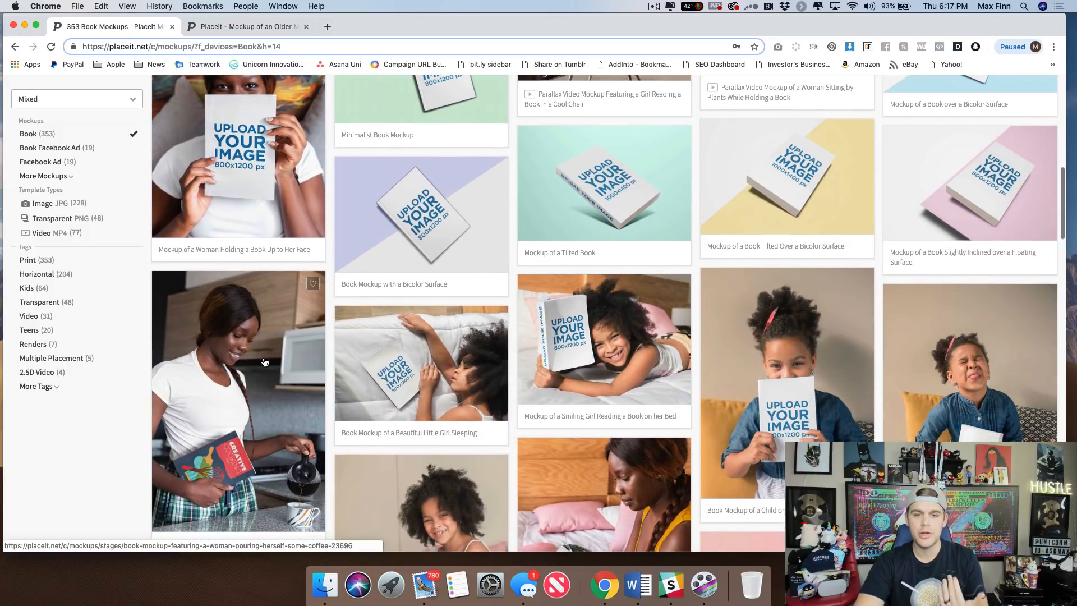
scroll(264, 362, "down", 2)
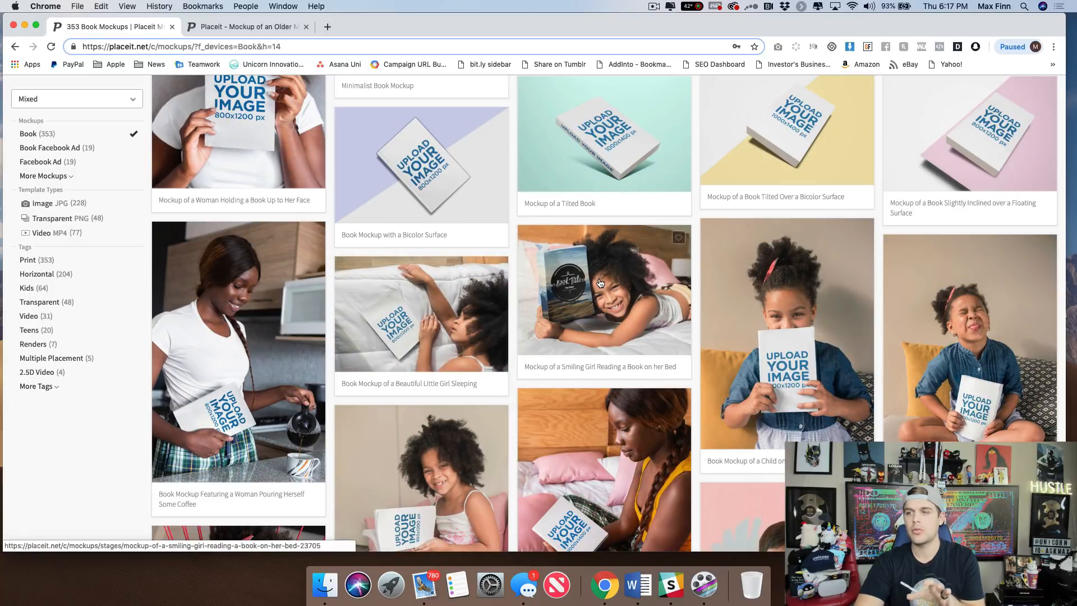
scroll(600, 283, "down", 10)
scroll(436, 255, "up", 20)
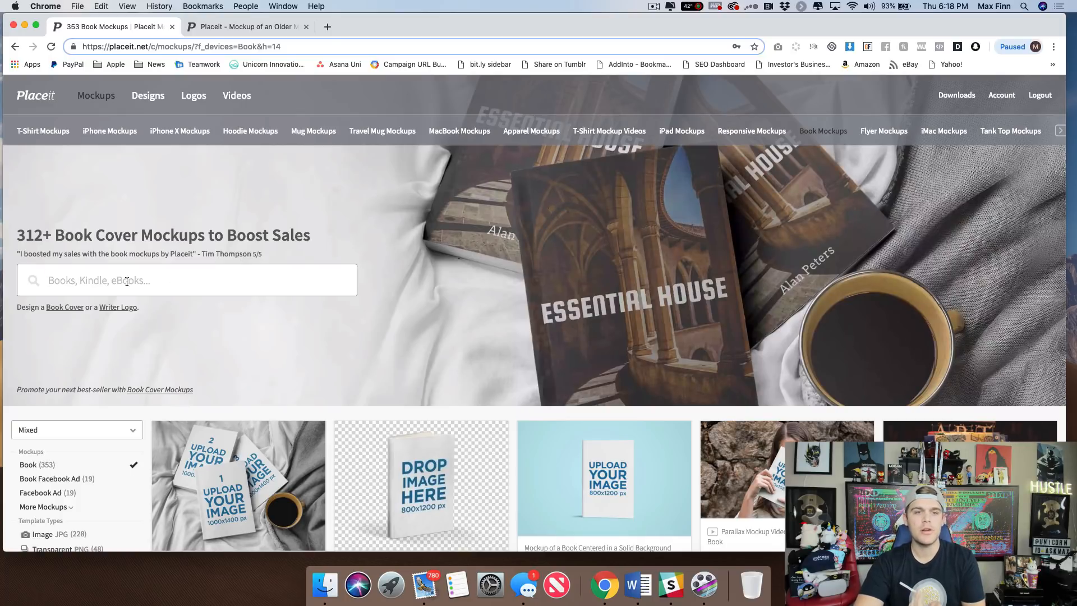
Filter the book mockups to the Video MP4 template type and preview the girl hiding behind a book
scroll(147, 280, "down", 5)
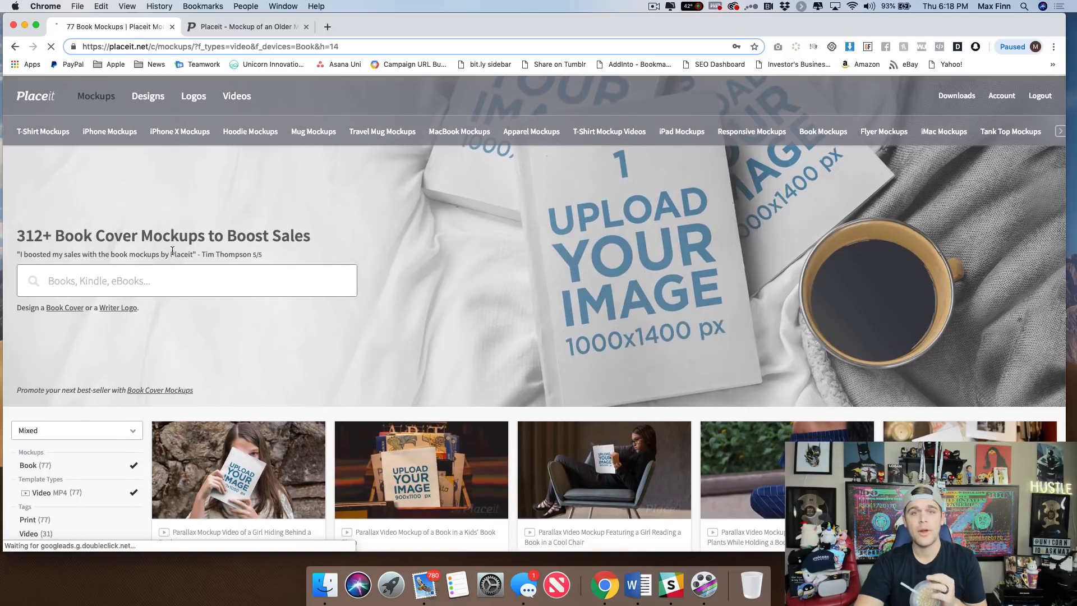
scroll(178, 245, "down", 2)
mouse_move(267, 352)
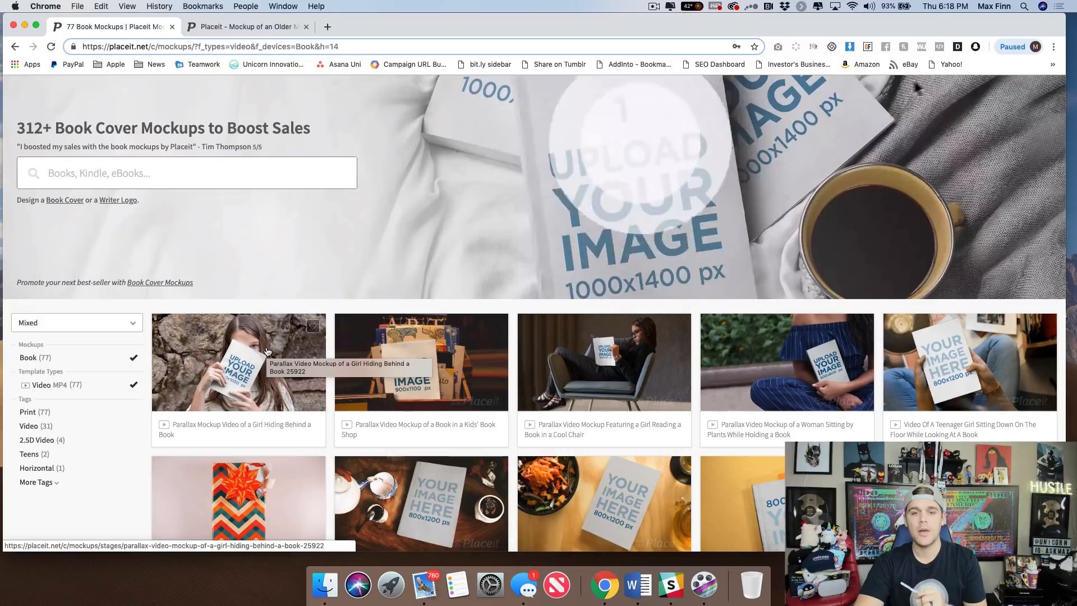
scroll(264, 292, "up", 2)
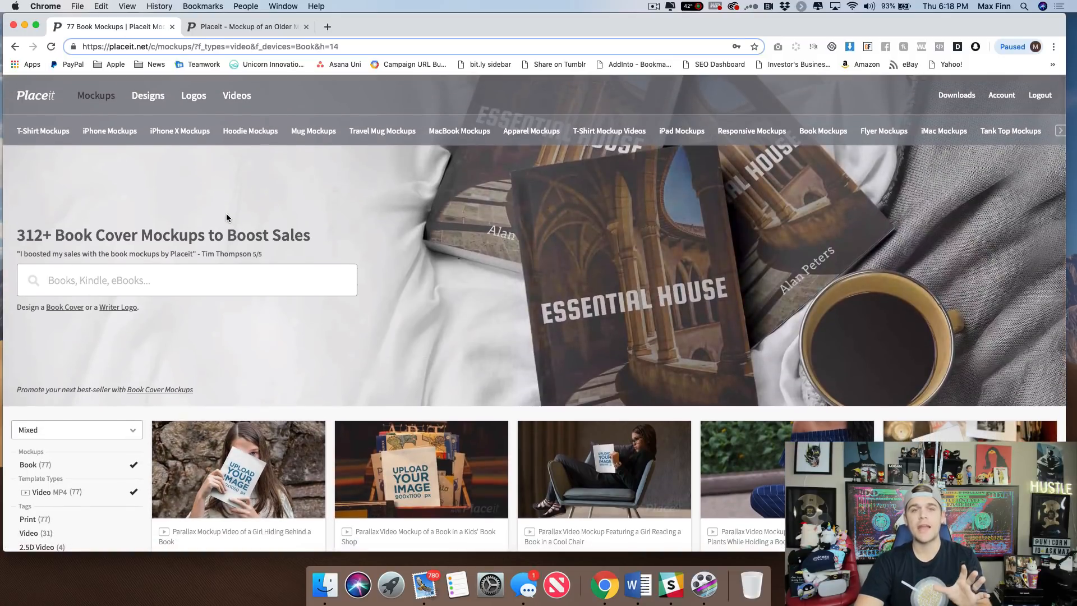
Open the T-Shirt Mockups category and look through its filter tags and templates
left_click(54, 133)
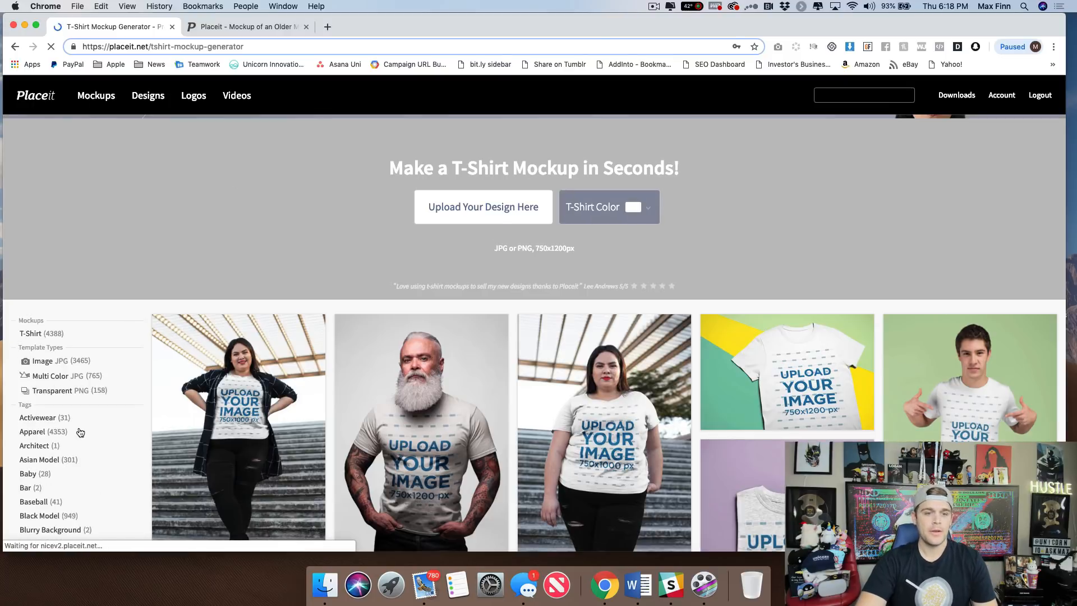
scroll(72, 342, "down", 3)
scroll(78, 364, "down", 5)
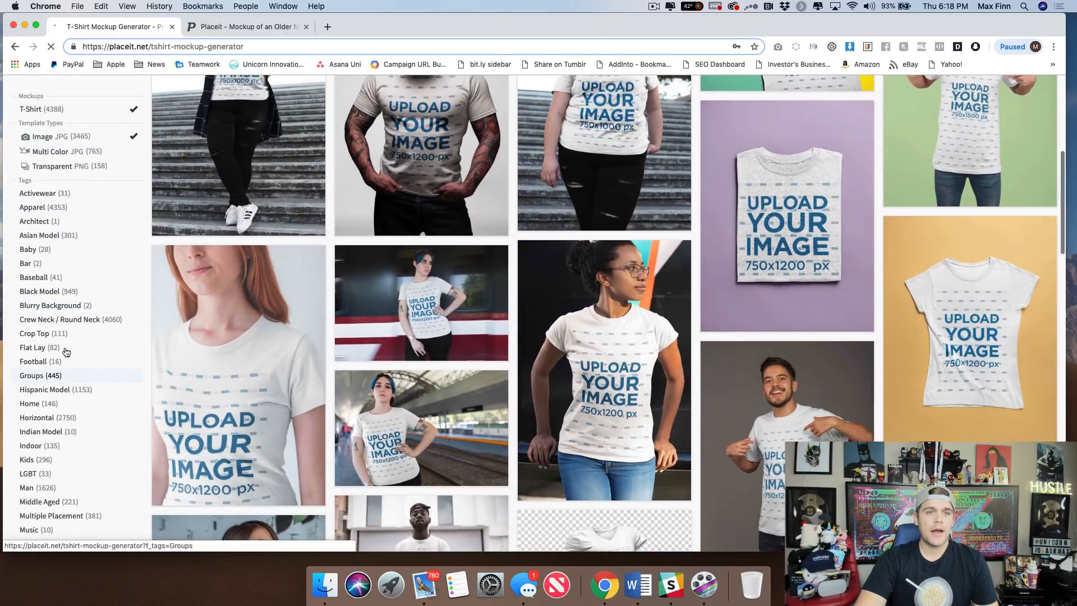
scroll(73, 352, "up", 10)
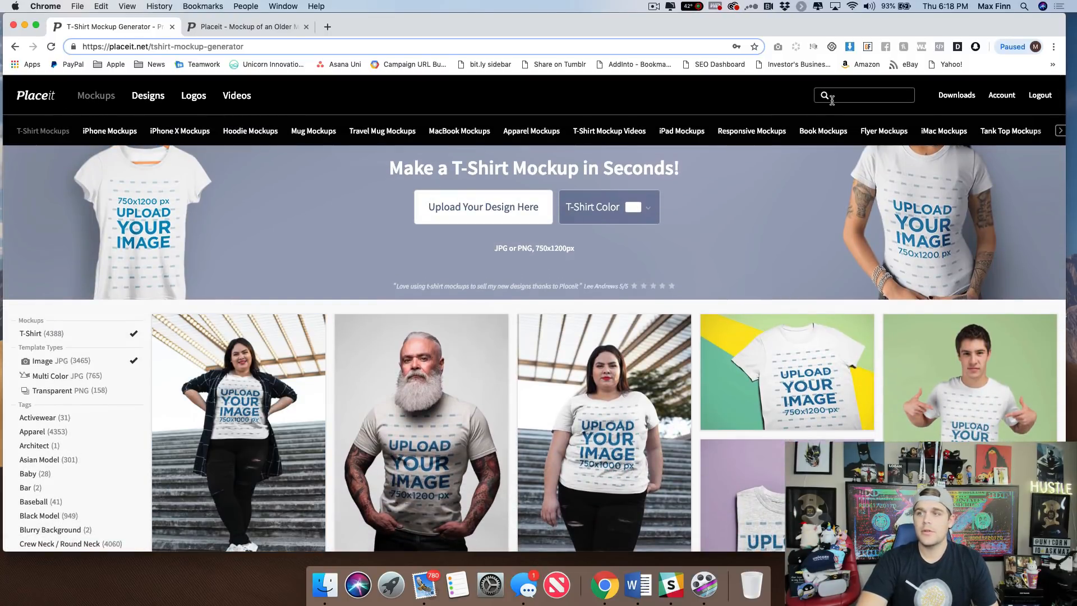
Search the site for "video t shirt" using the suggested term and browse the T-shirt video mockups
type("ideo")
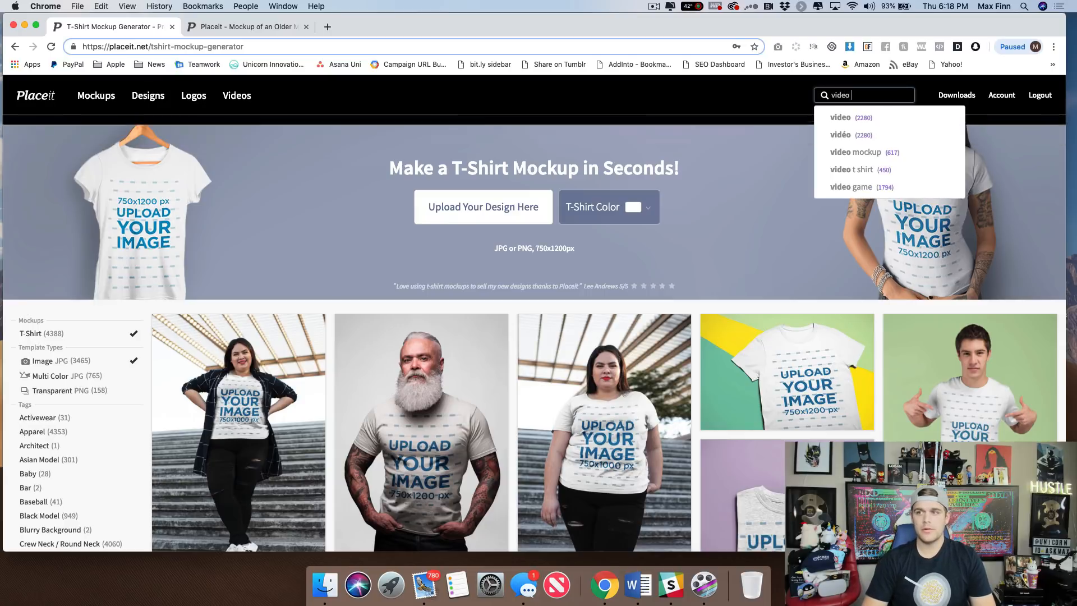
left_click(847, 169)
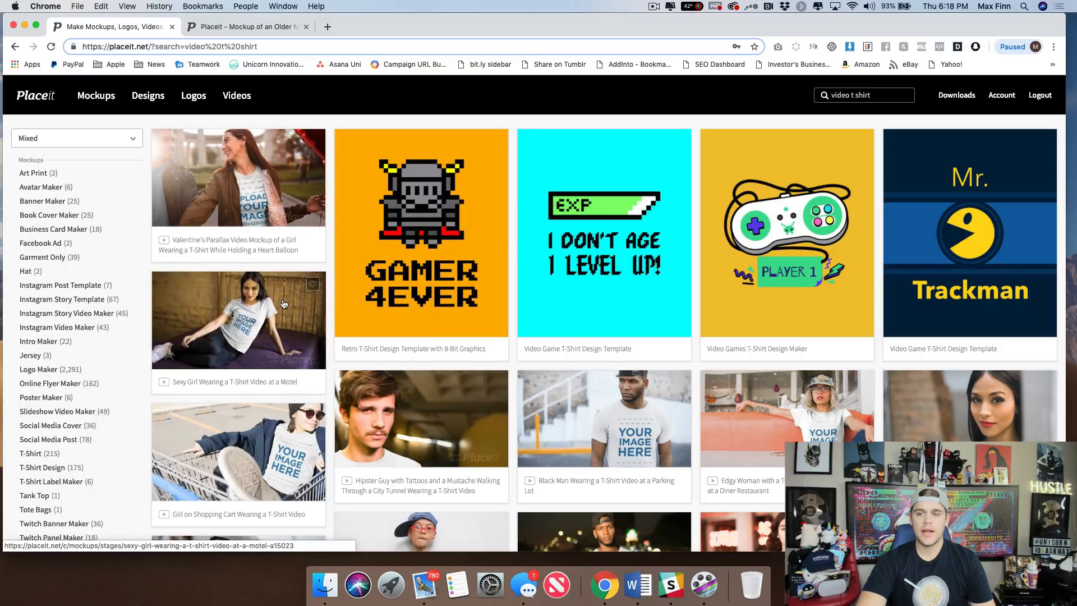
scroll(286, 306, "down", 3)
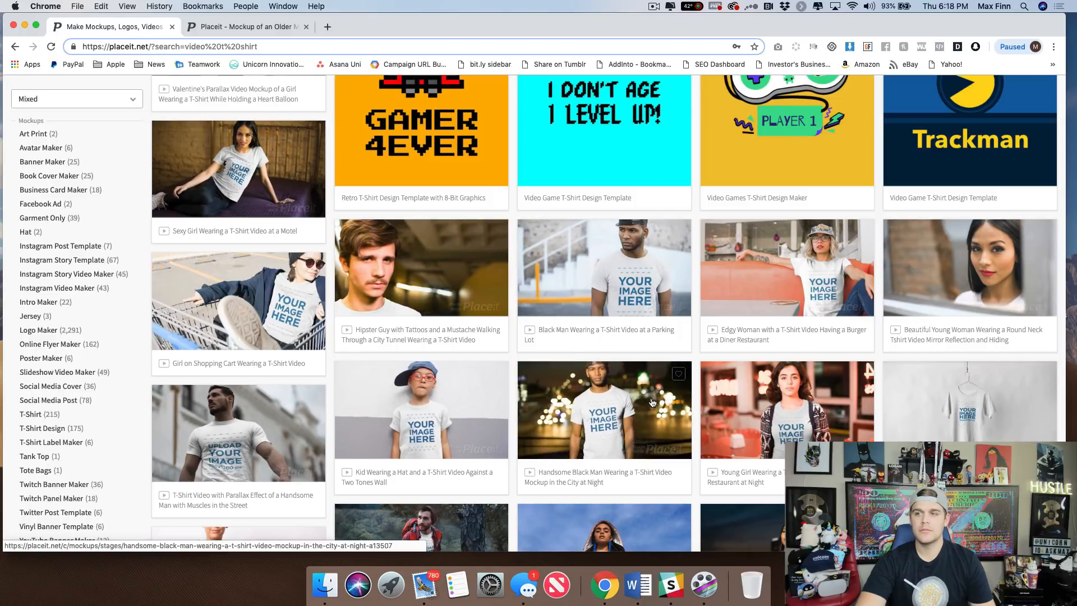
scroll(637, 342, "down", 6)
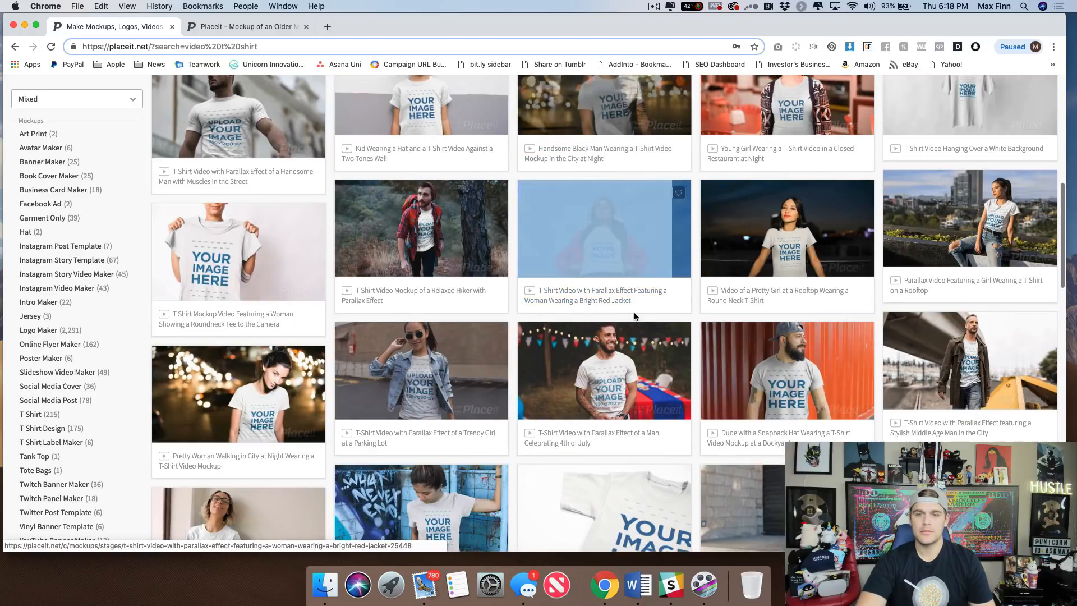
scroll(561, 292, "down", 1)
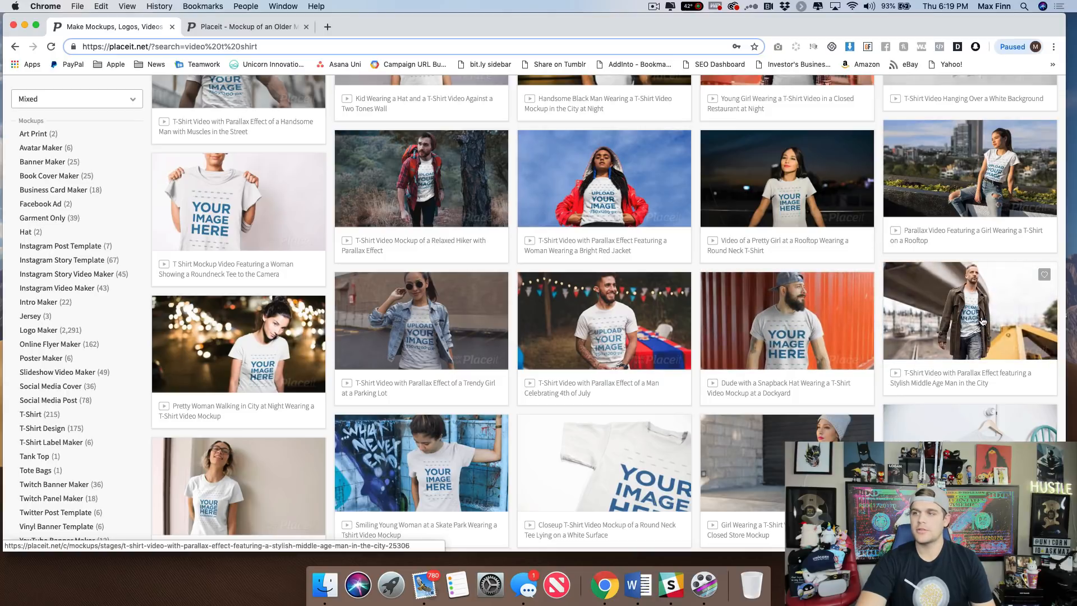
scroll(977, 312, "down", 4)
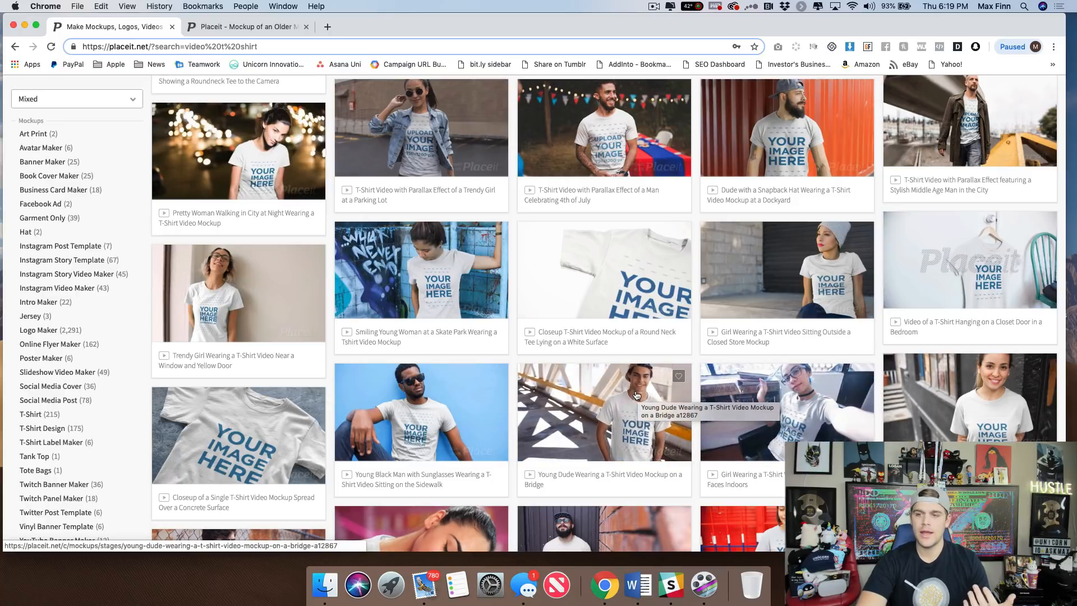
Open the T-shirt video mockup of the man with sunglasses sitting on the sidewalk and set the garment color to green
left_click(445, 406)
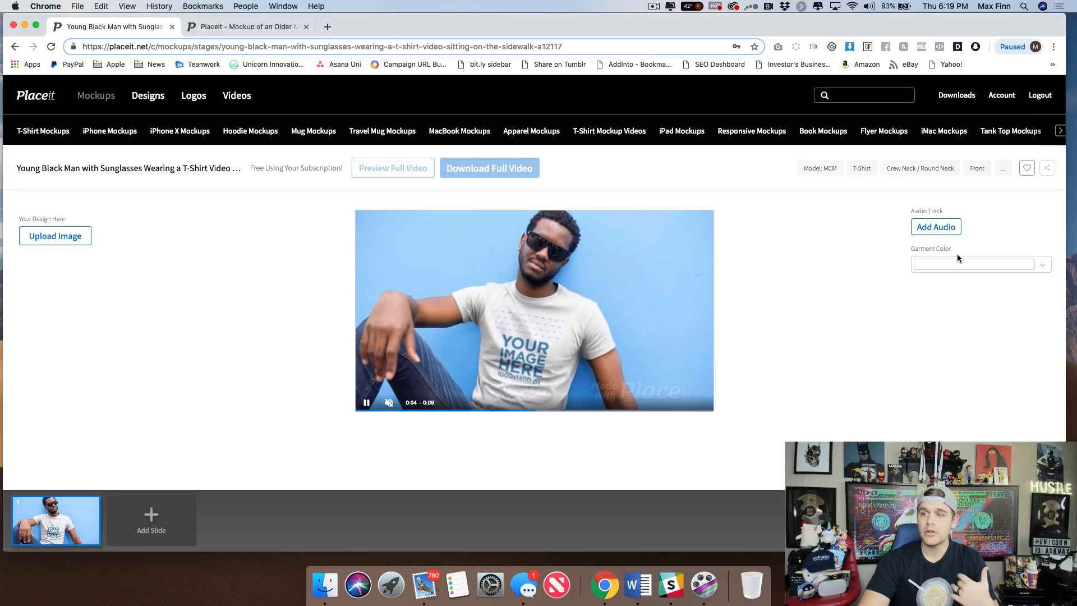
left_click(939, 270)
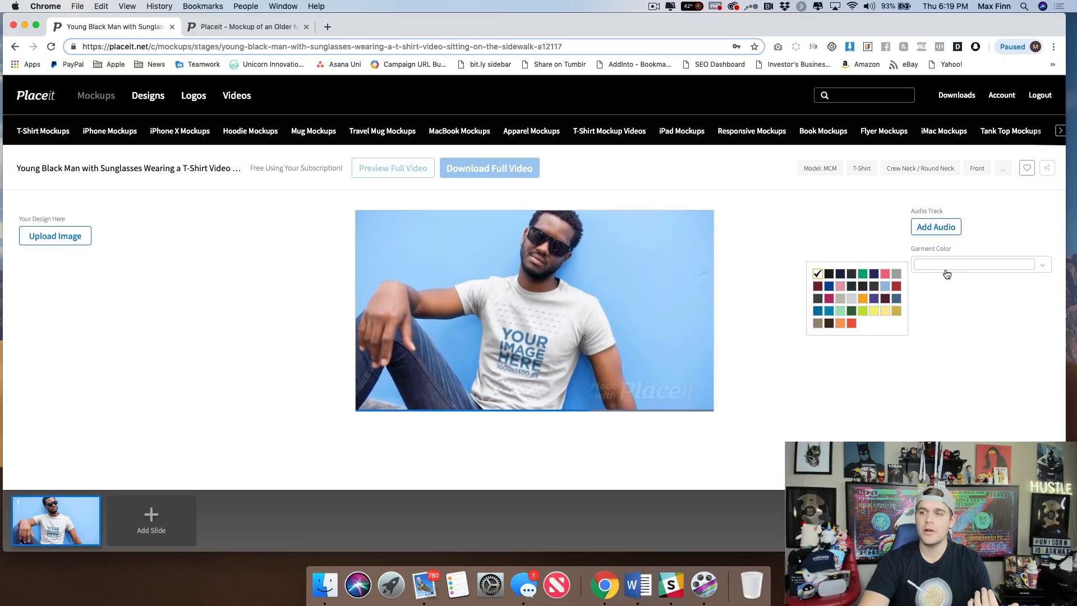
left_click(863, 274)
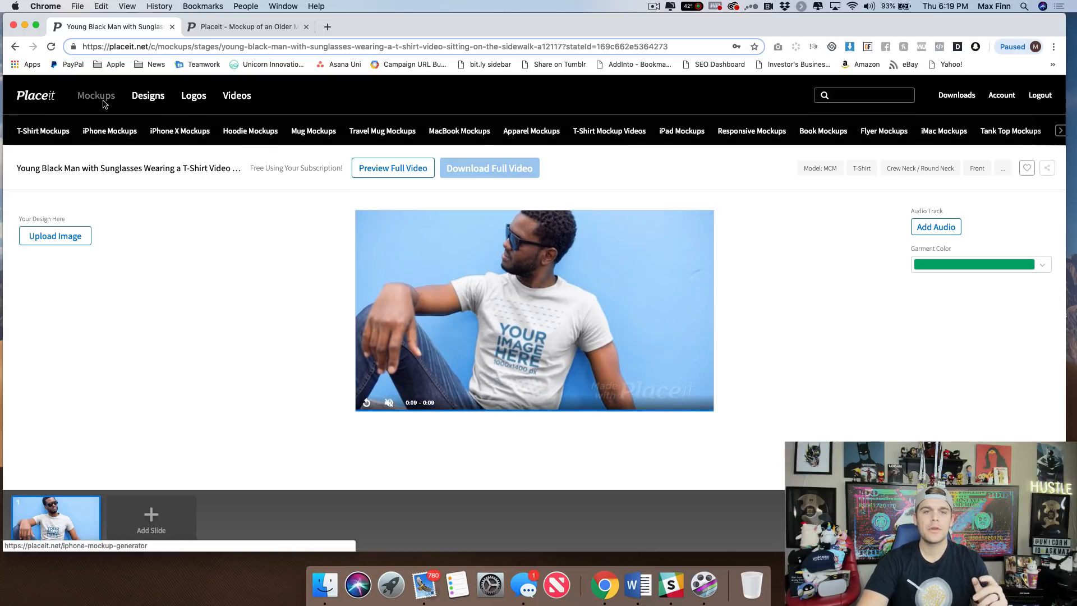
Open the T-Shirt Design Templates category under Designs and look through its ready-made shirt designs
mouse_move(149, 99)
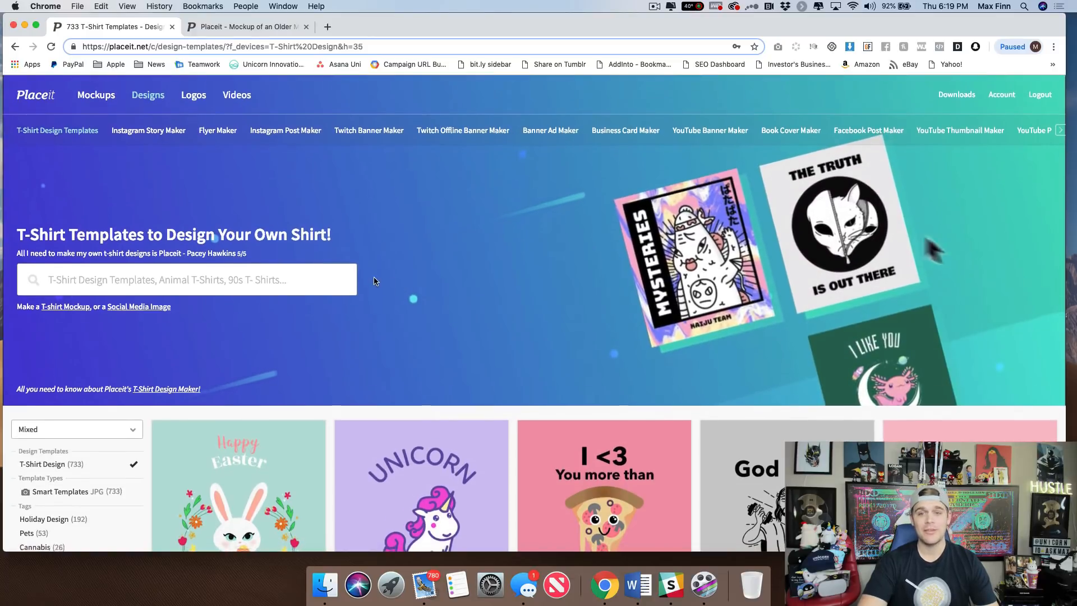
scroll(375, 280, "down", 3)
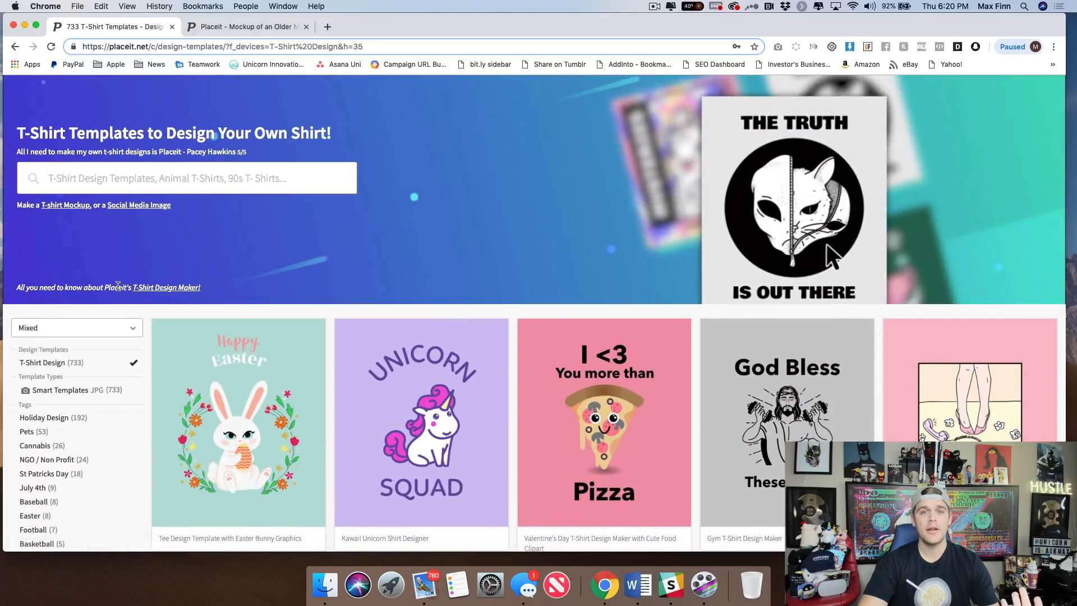
scroll(118, 285, "down", 2)
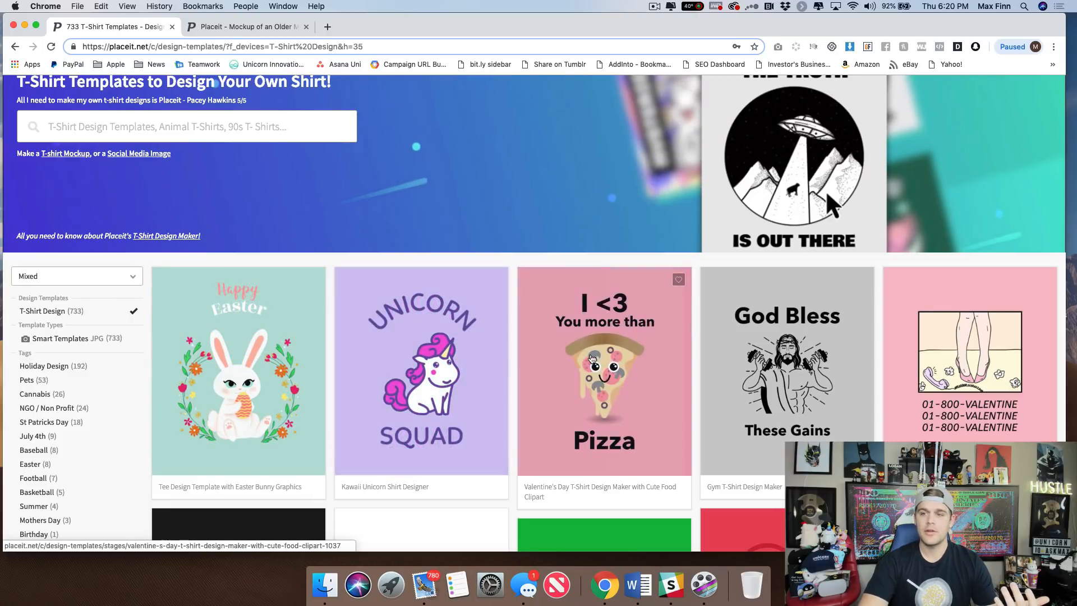
scroll(672, 358, "down", 4)
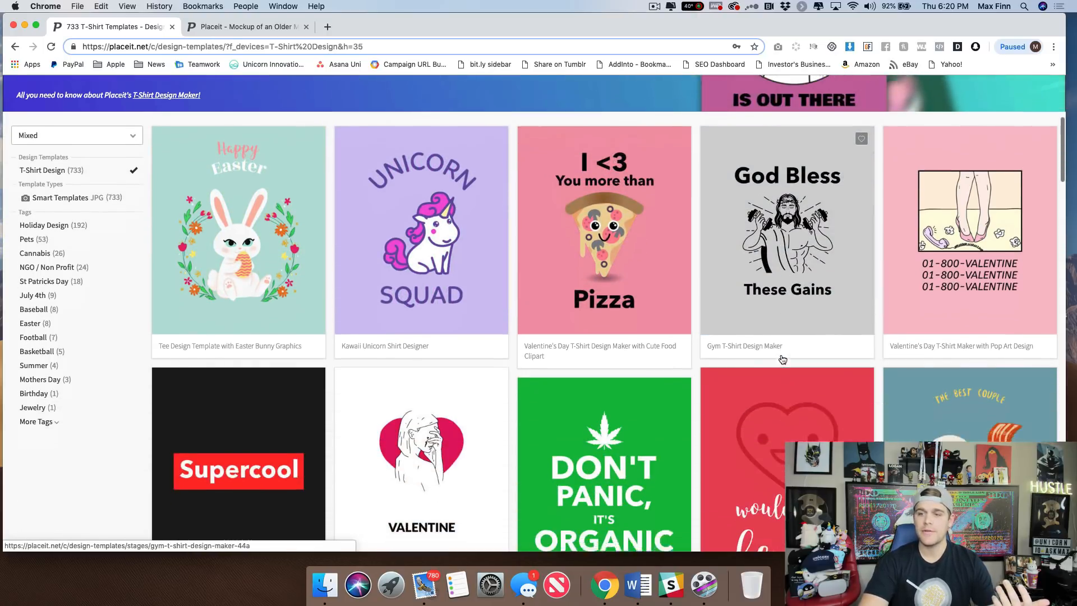
scroll(782, 359, "down", 3)
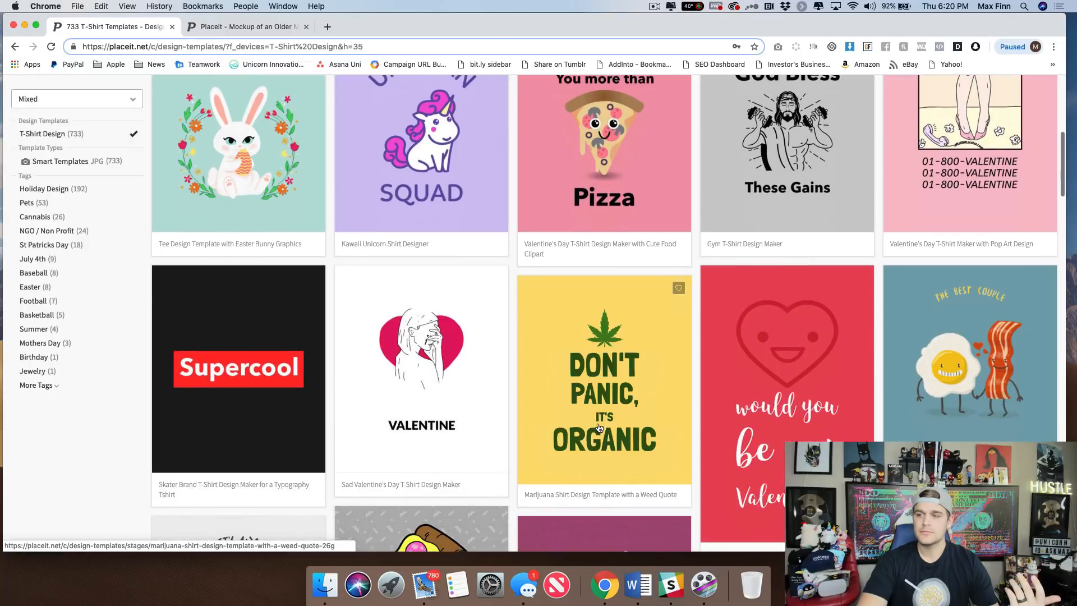
scroll(524, 279, "down", 3)
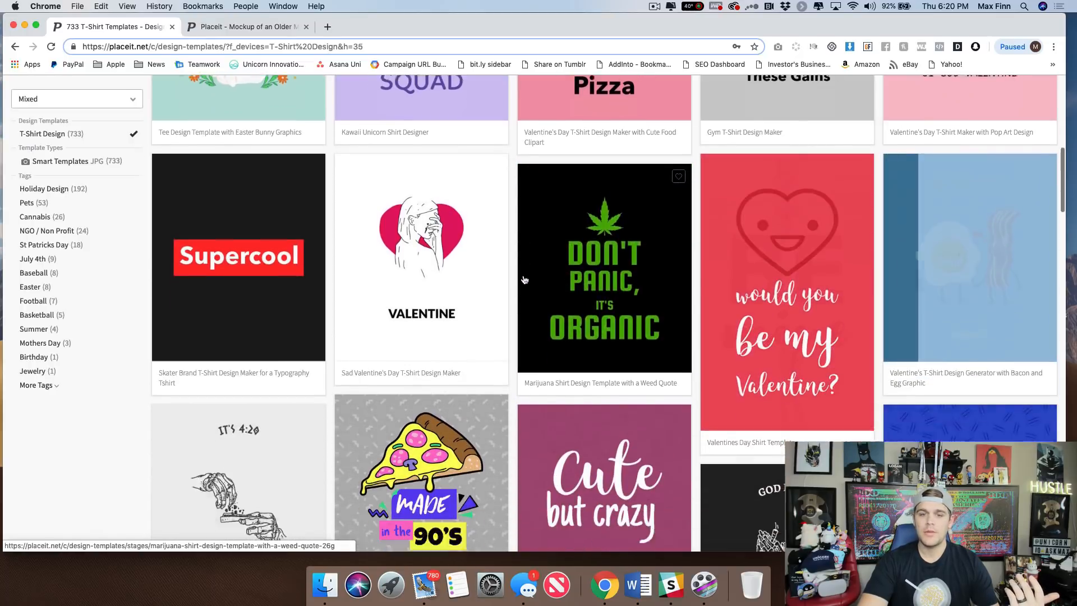
scroll(525, 279, "down", 2)
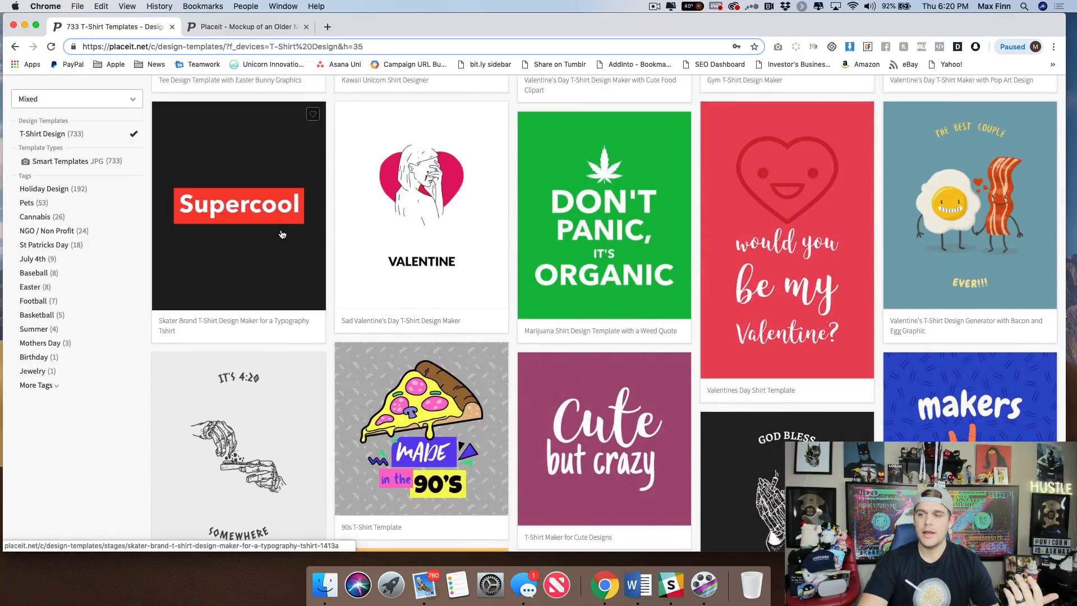
scroll(282, 234, "up", 7)
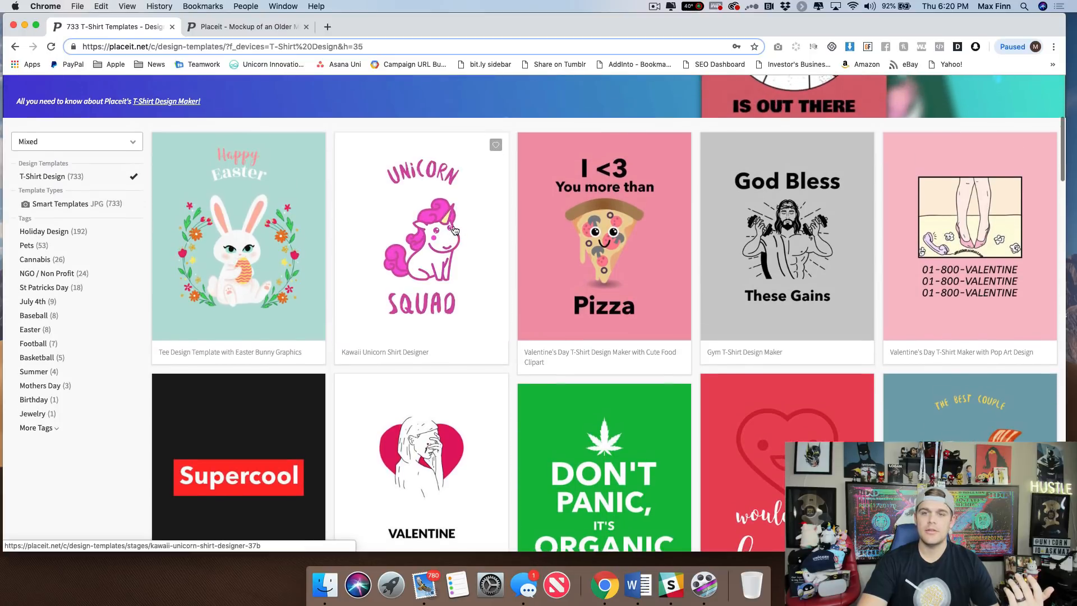
Open the Kawaii Unicorn Shirt Designer template and replace the lower text line with "Nation"
left_click(454, 229)
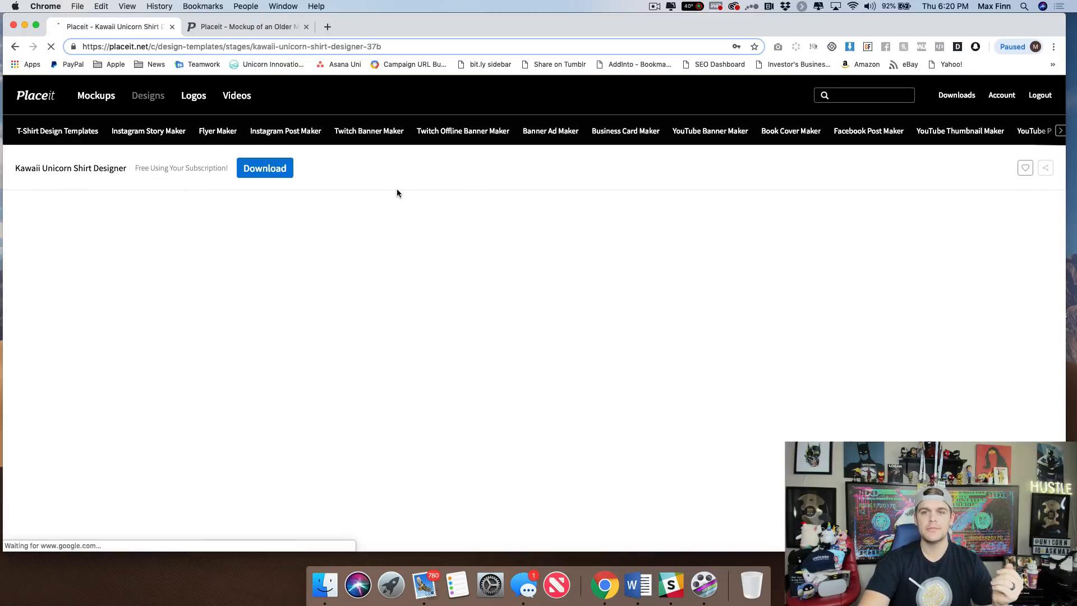
scroll(278, 293, "down", 2)
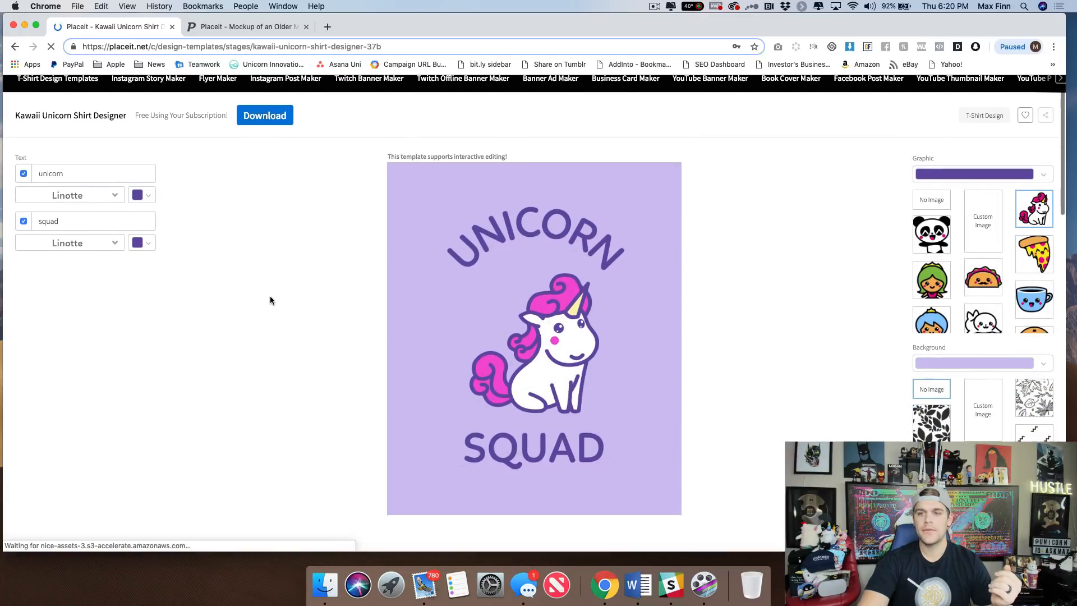
left_click(68, 174)
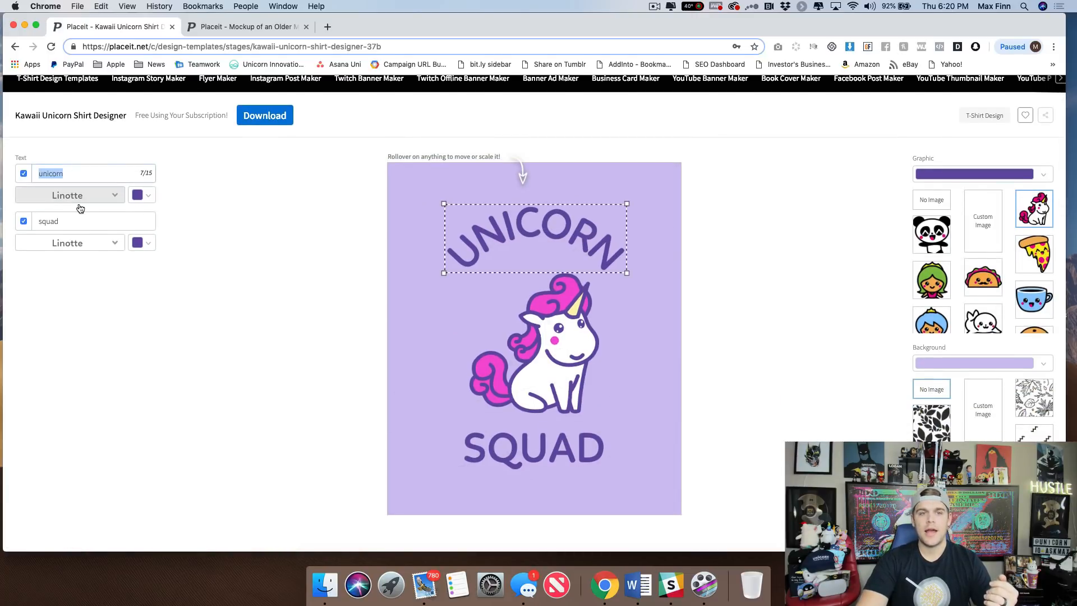
left_click(68, 219)
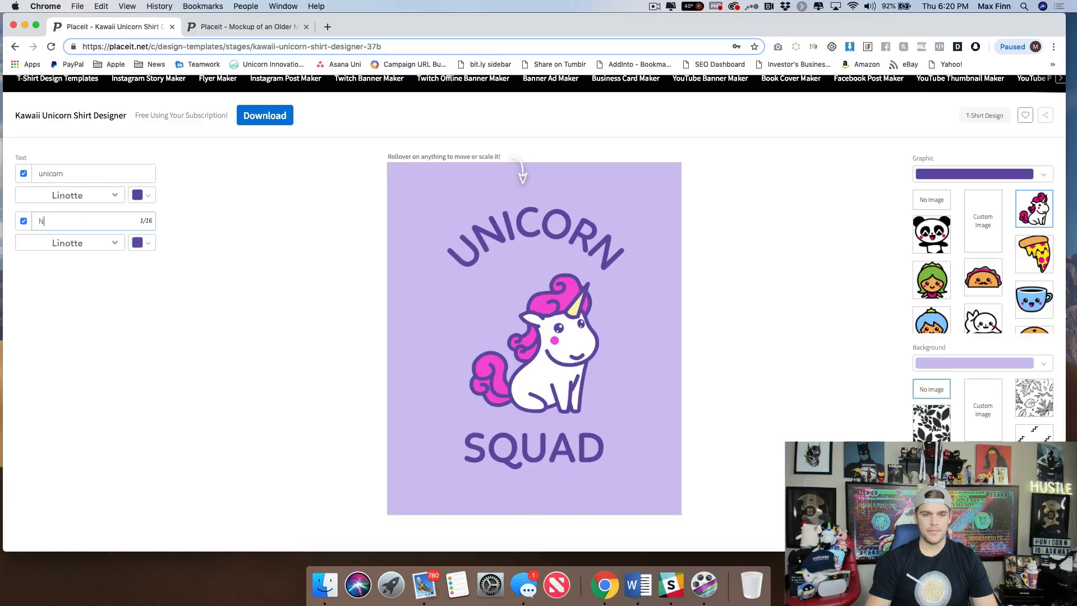
type("Nation")
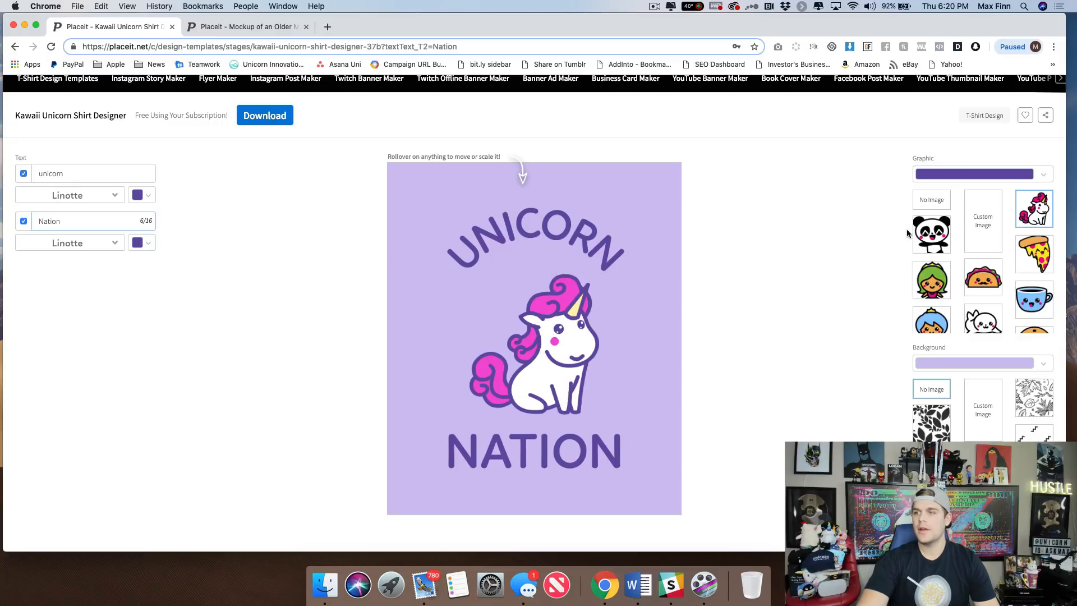
Replace the unicorn graphic in the design with the smiling shooting star
scroll(950, 256, "down", 8)
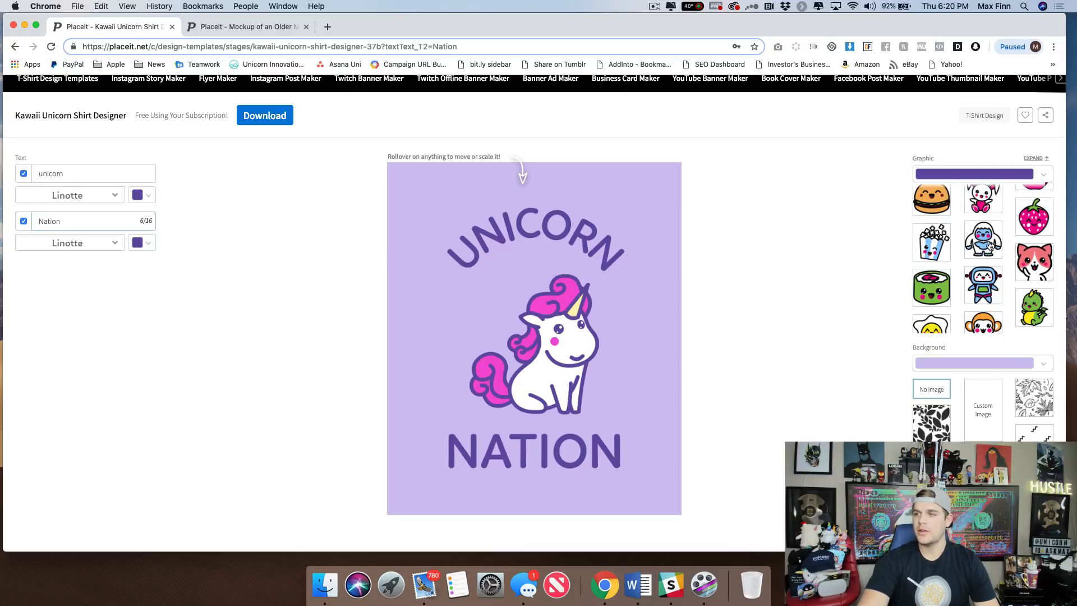
scroll(989, 245, "down", 10)
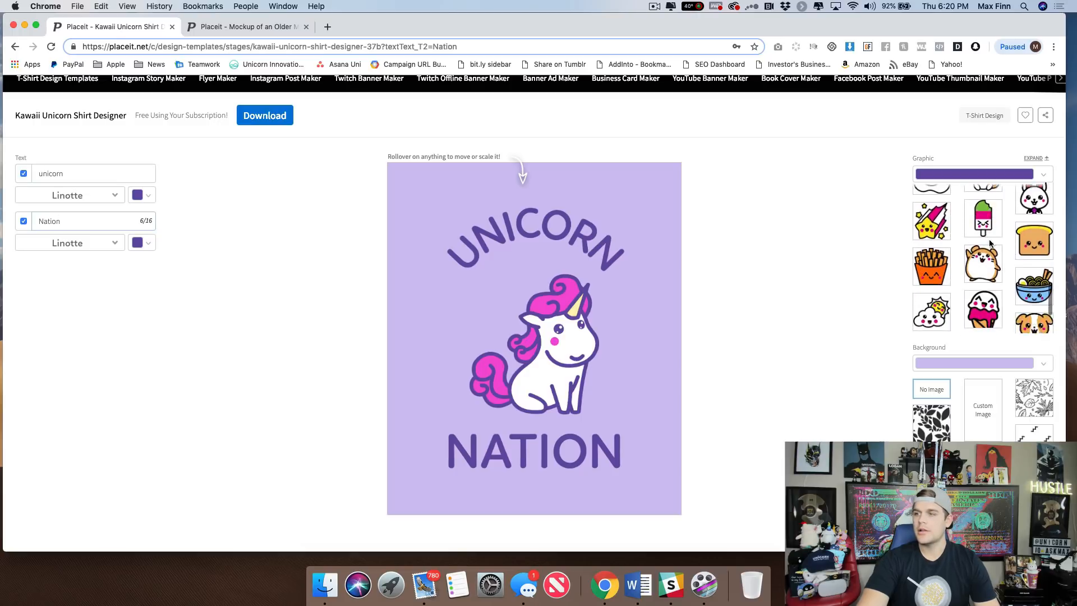
scroll(989, 243, "down", 3)
scroll(981, 264, "up", 4)
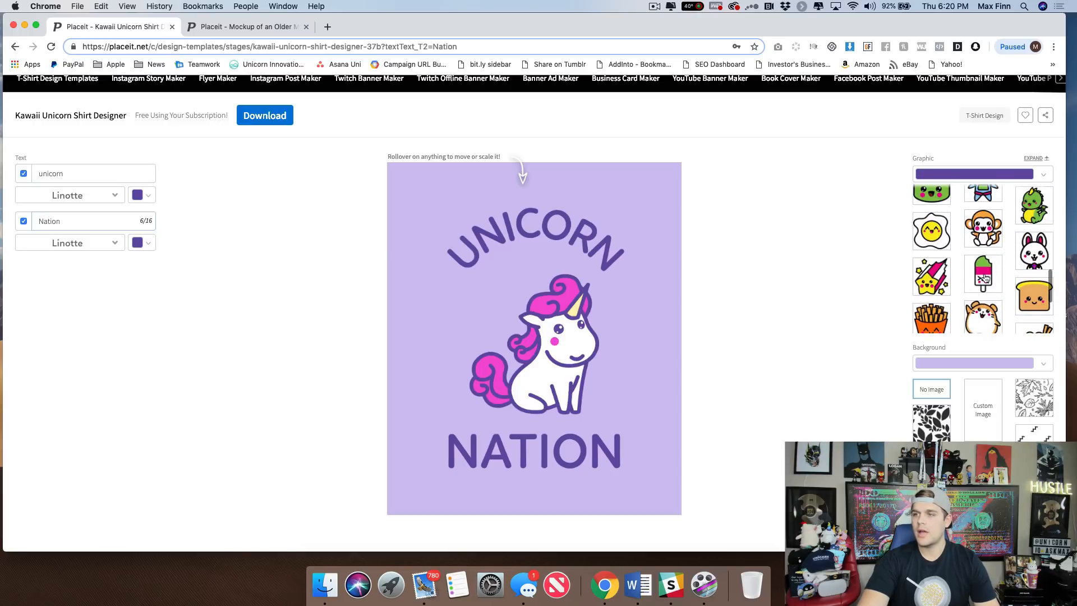
left_click(934, 281)
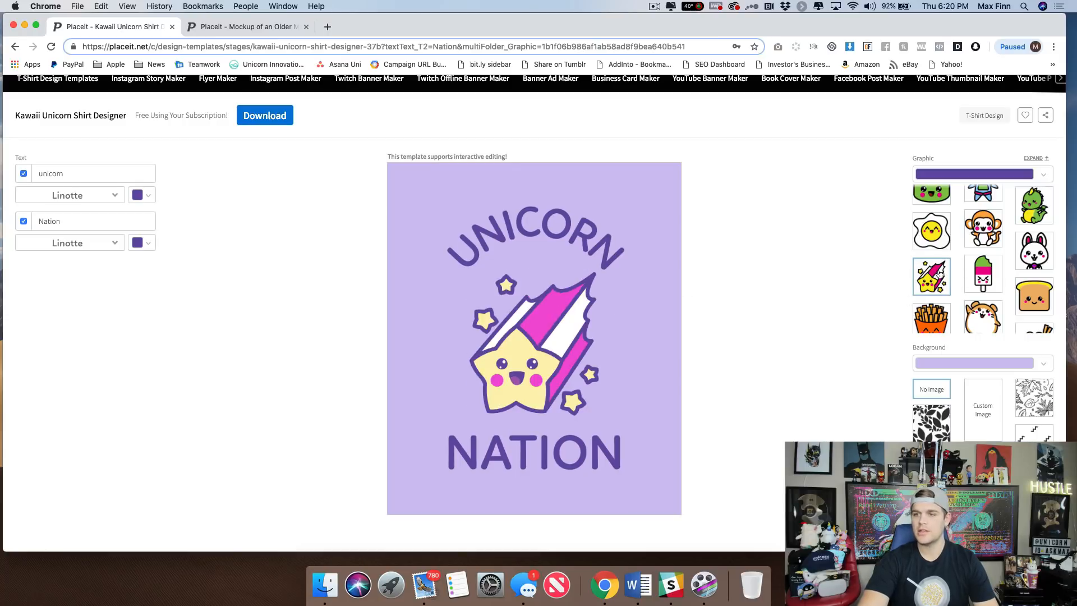
Try the fish-scale pattern and the speckled pattern as the design's background
scroll(937, 273, "down", 4)
scroll(845, 364, "down", 3)
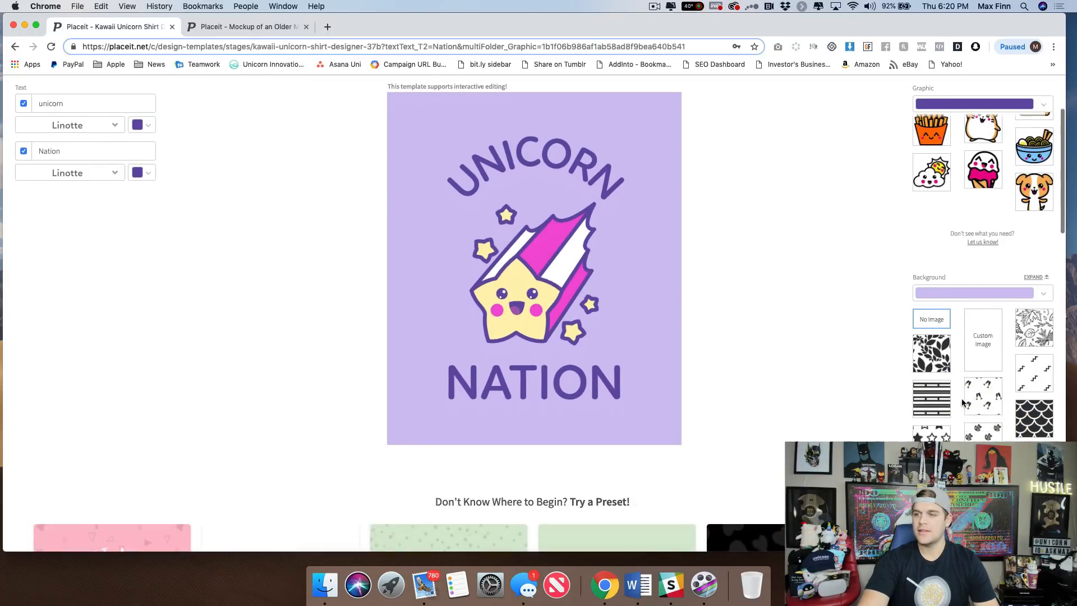
scroll(970, 401, "down", 3)
left_click(1032, 362)
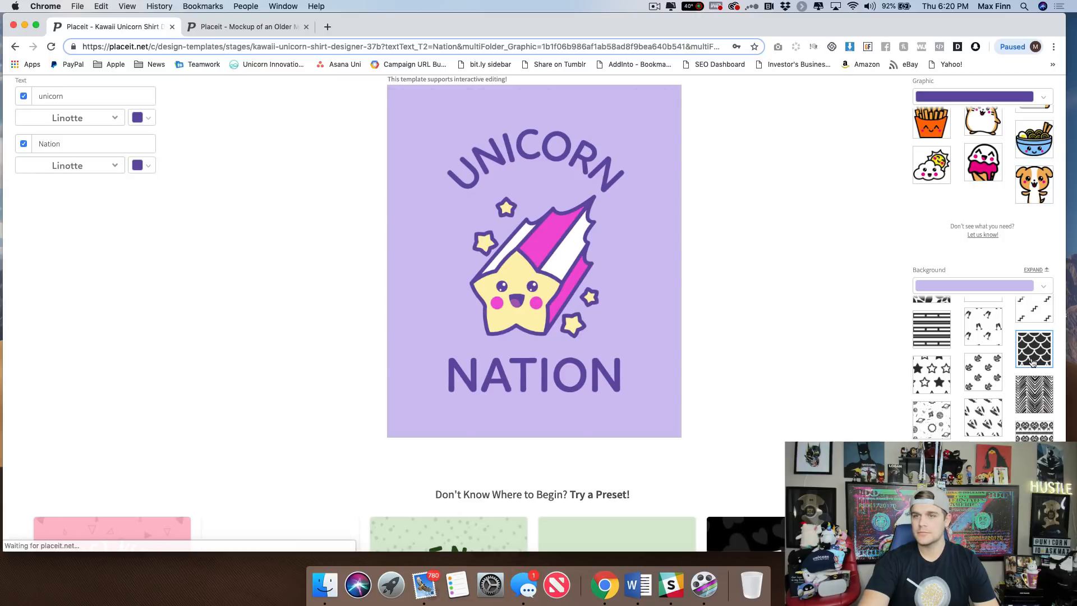
scroll(1032, 365, "down", 1)
scroll(974, 349, "down", 3)
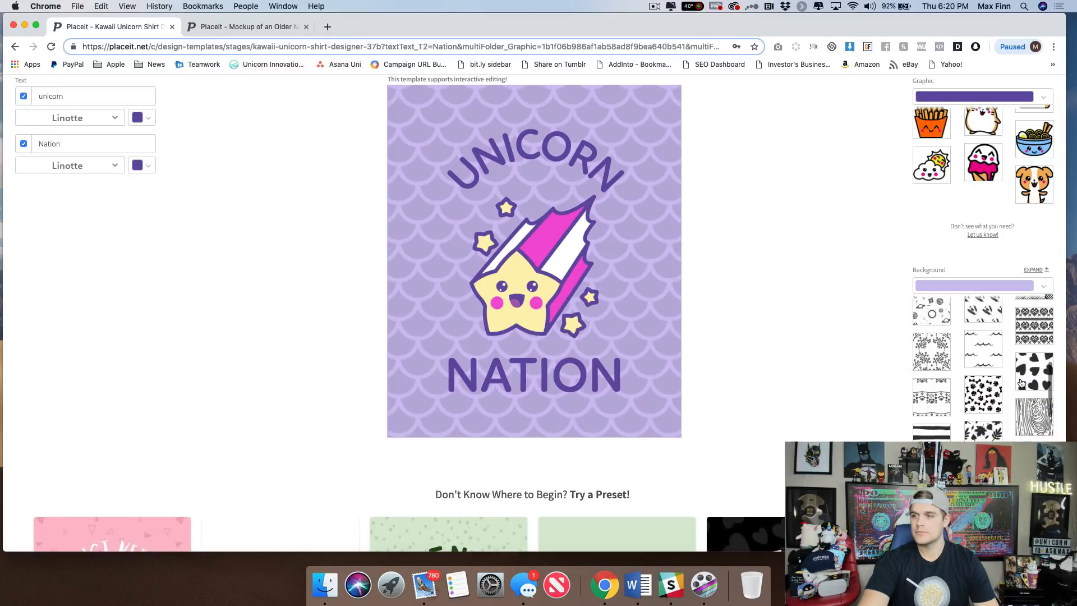
scroll(982, 395, "down", 3)
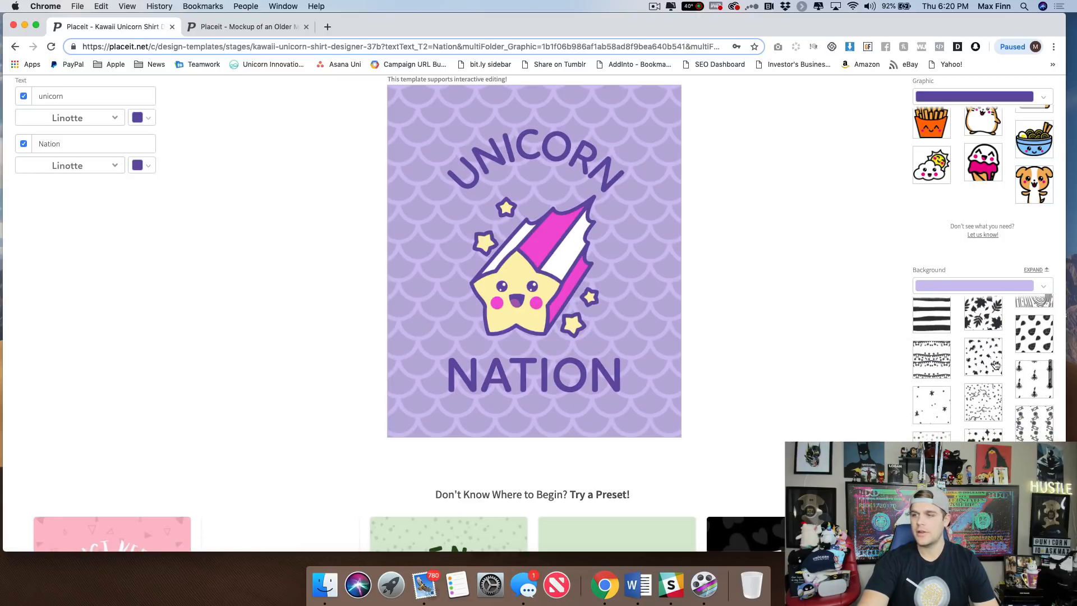
left_click(988, 365)
Try the dotted pattern and the small scattered zigzag pattern as the design's background
scroll(989, 388, "down", 1)
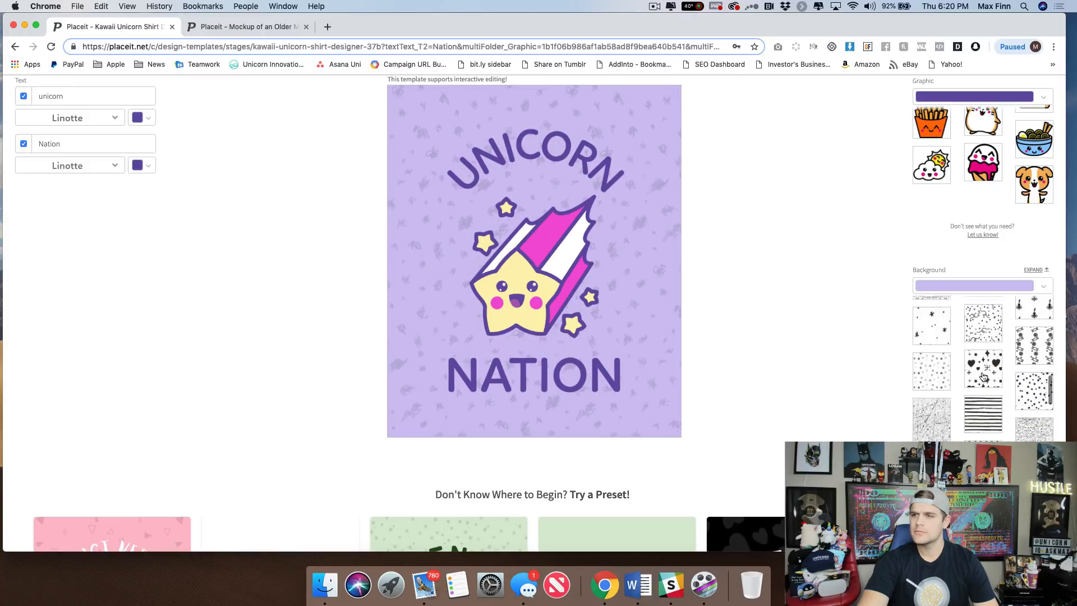
scroll(924, 331, "down", 2)
left_click(934, 371)
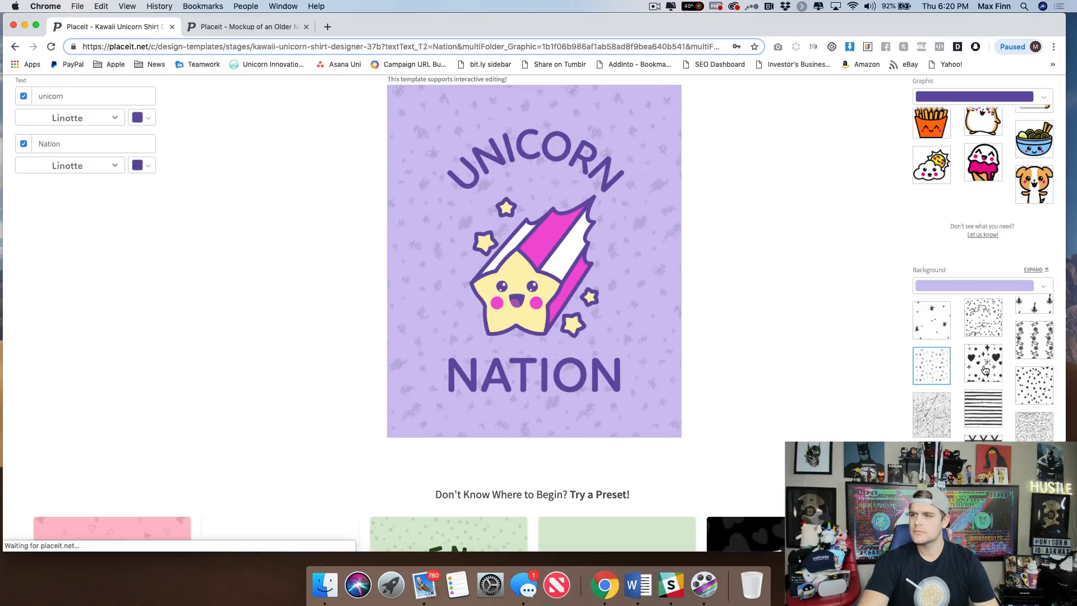
scroll(986, 363, "down", 5)
scroll(1033, 318, "down", 1)
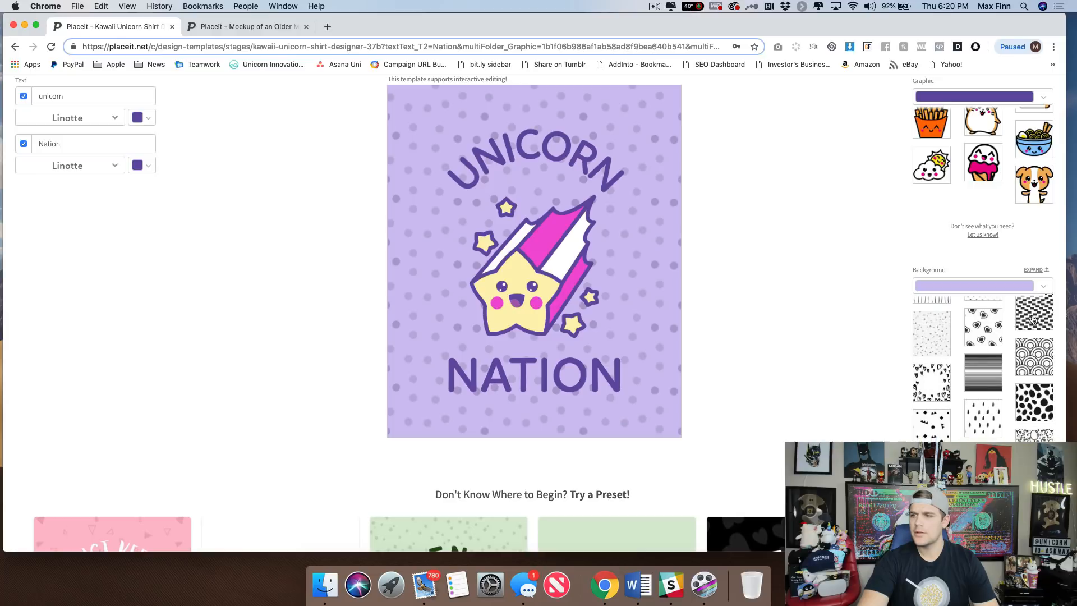
scroll(999, 376, "down", 5)
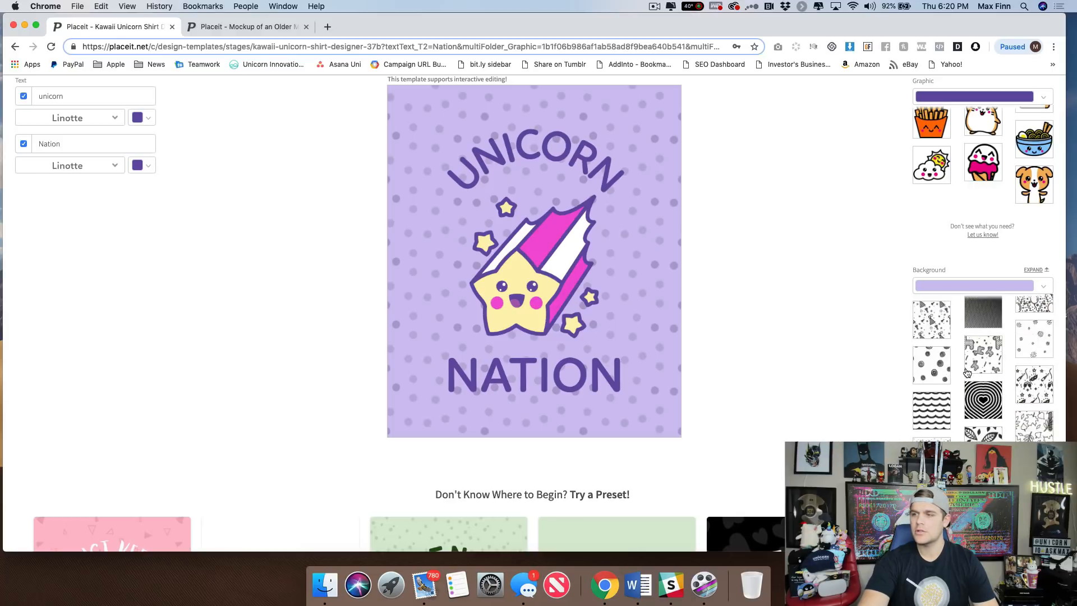
scroll(985, 356, "down", 5)
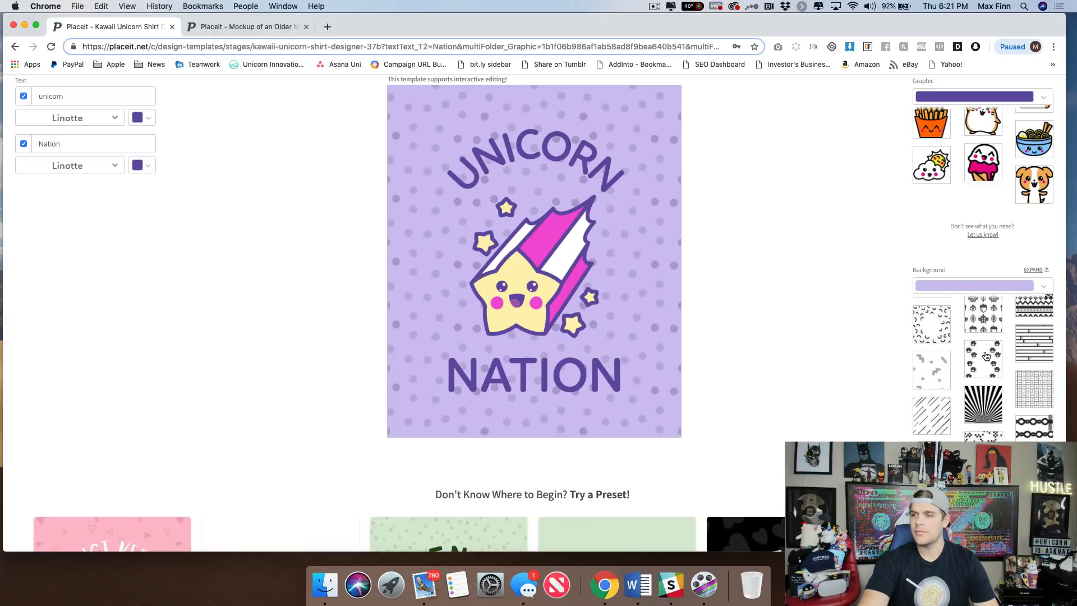
left_click(942, 365)
Try the smiley-face confetti background and set the design's background pattern to the diagonal dashes
scroll(975, 368, "down", 5)
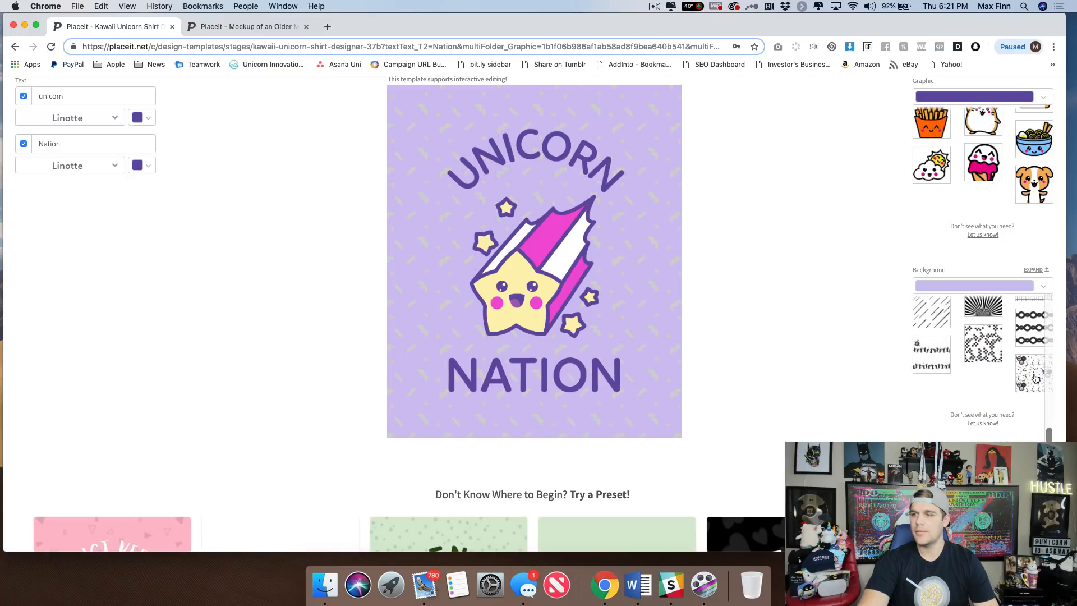
left_click(1019, 369)
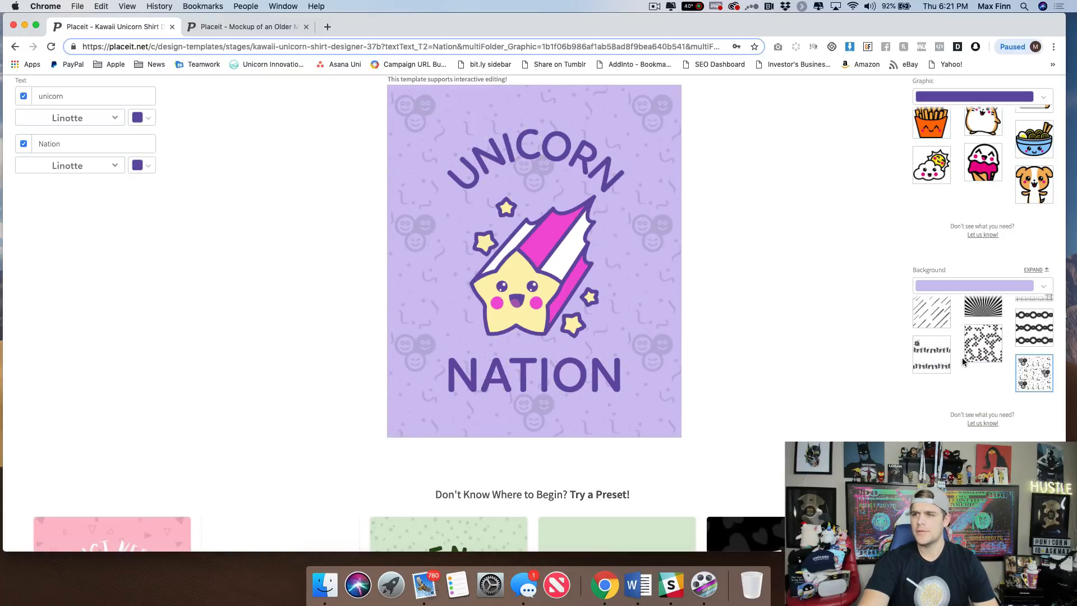
scroll(956, 353, "up", 1)
left_click(931, 330)
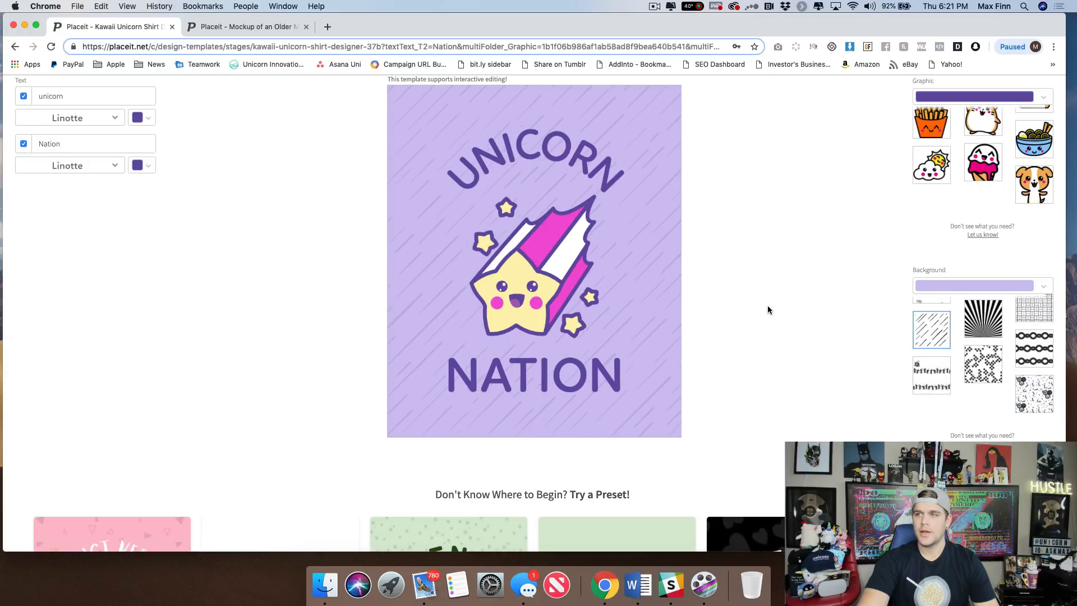
Set the color of the shooting star graphic to black
scroll(768, 305, "up", 3)
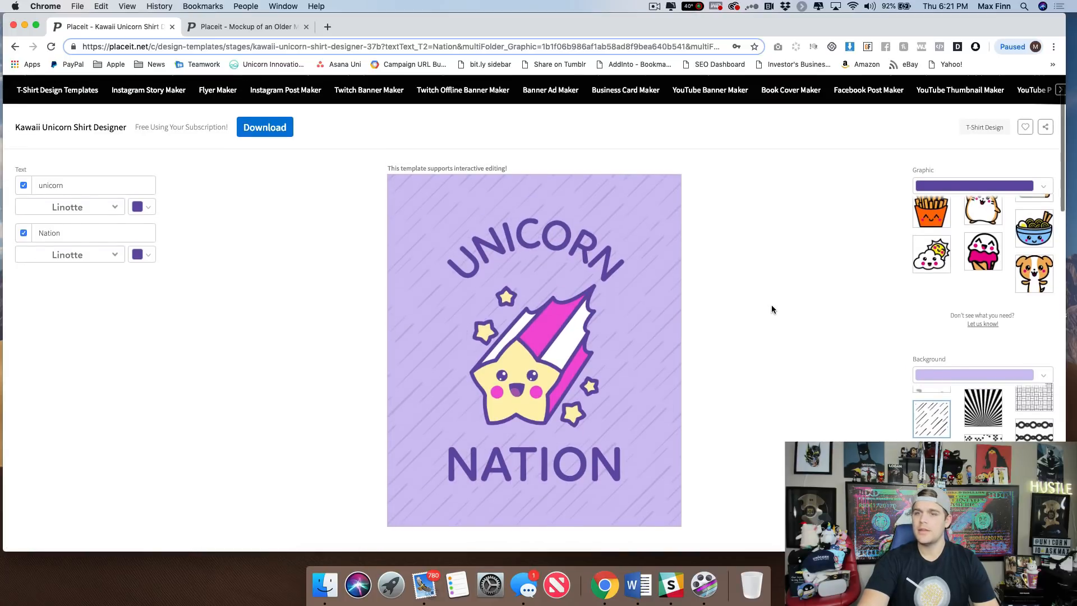
left_click(968, 188)
left_click(739, 192)
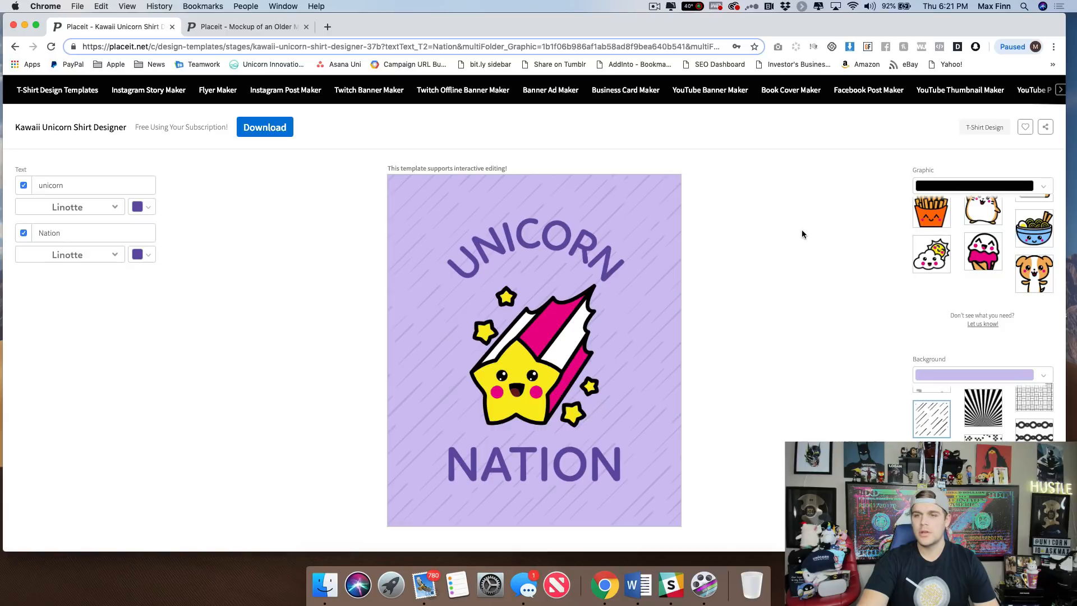
Try black and dark gray as the design's background color and check the design on the suggested mockups
left_click(946, 381)
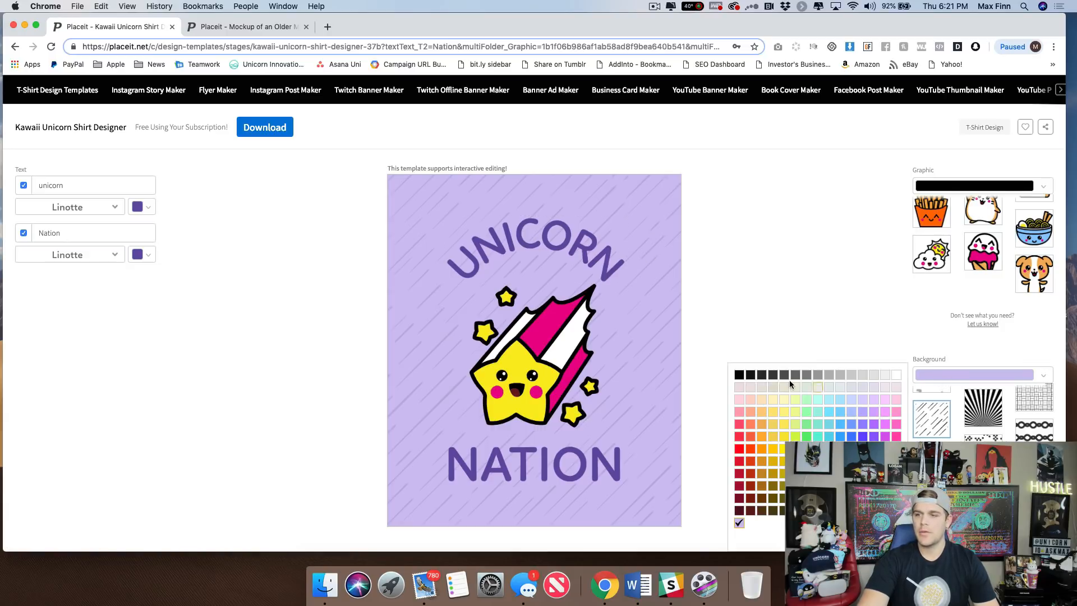
left_click(739, 375)
left_click(949, 375)
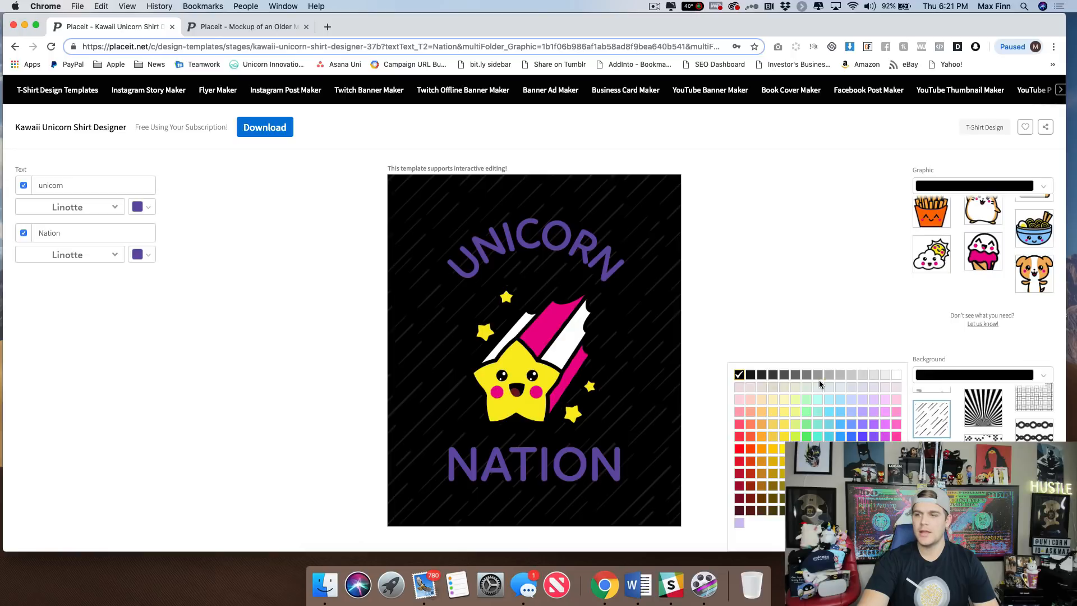
left_click(783, 375)
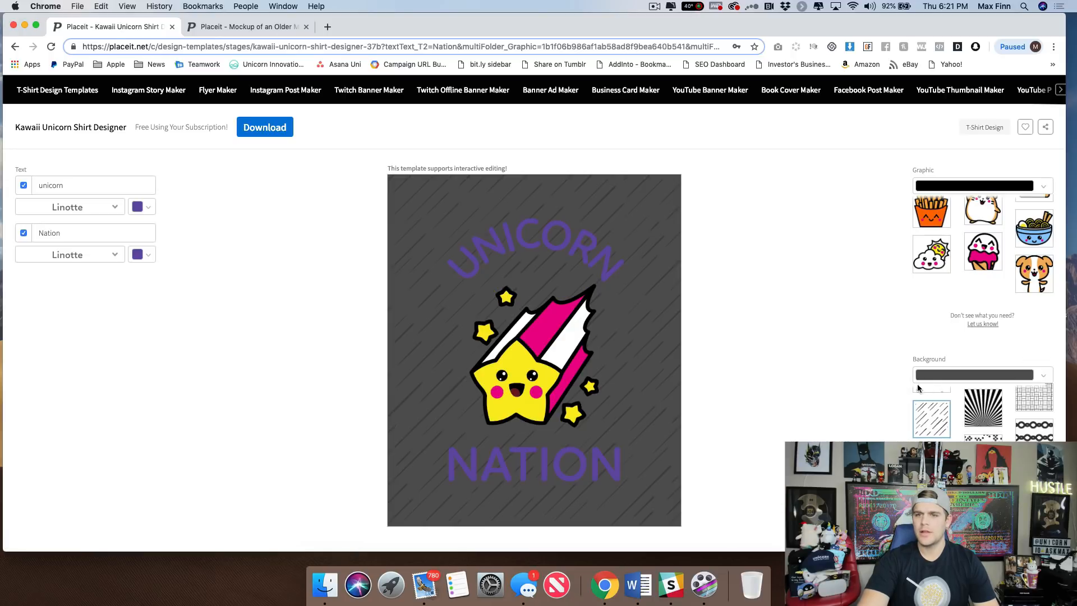
scroll(705, 390, "down", 15)
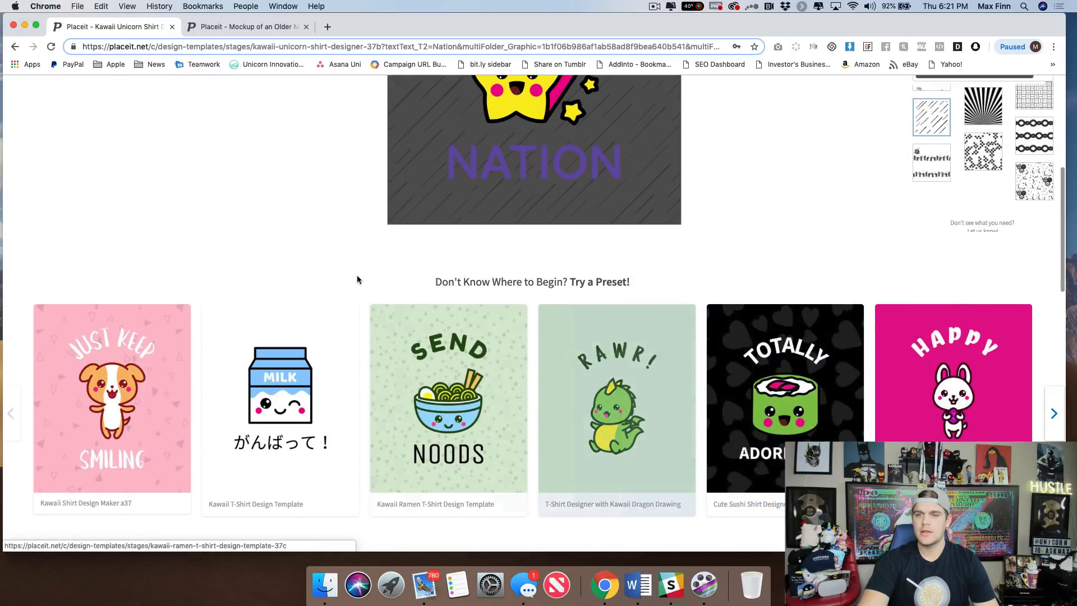
scroll(424, 327, "up", 3)
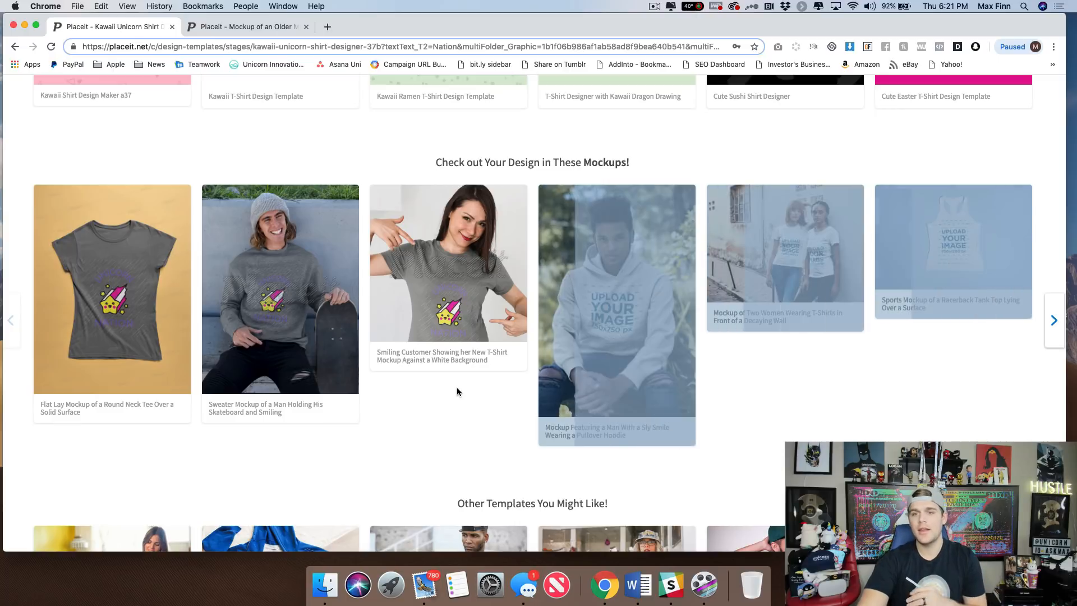
scroll(448, 387, "up", 15)
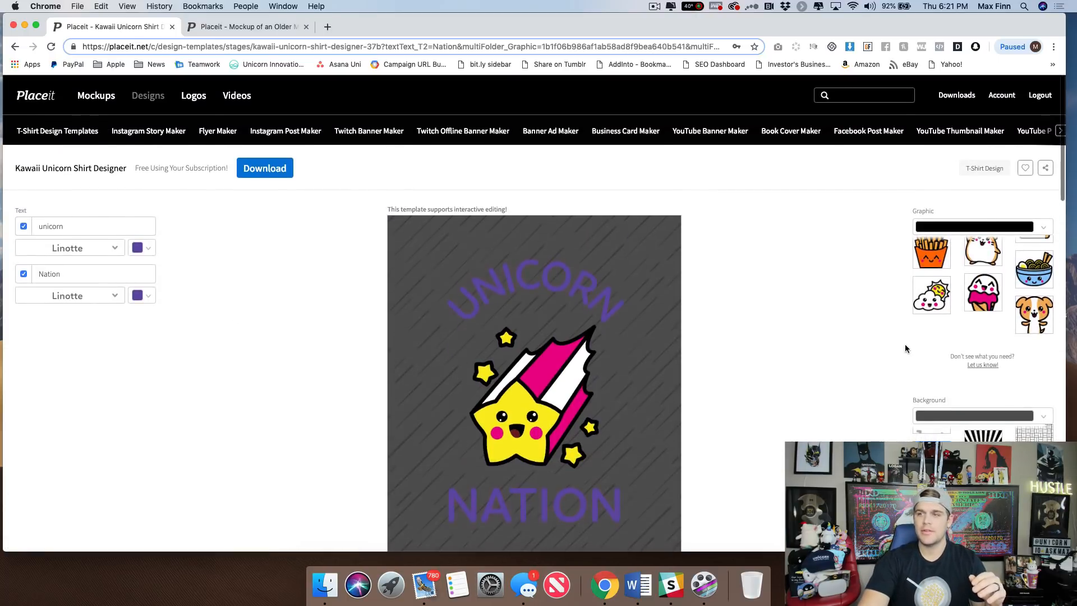
Try light gray as the shooting star graphic's color and set it back to black
left_click(990, 234)
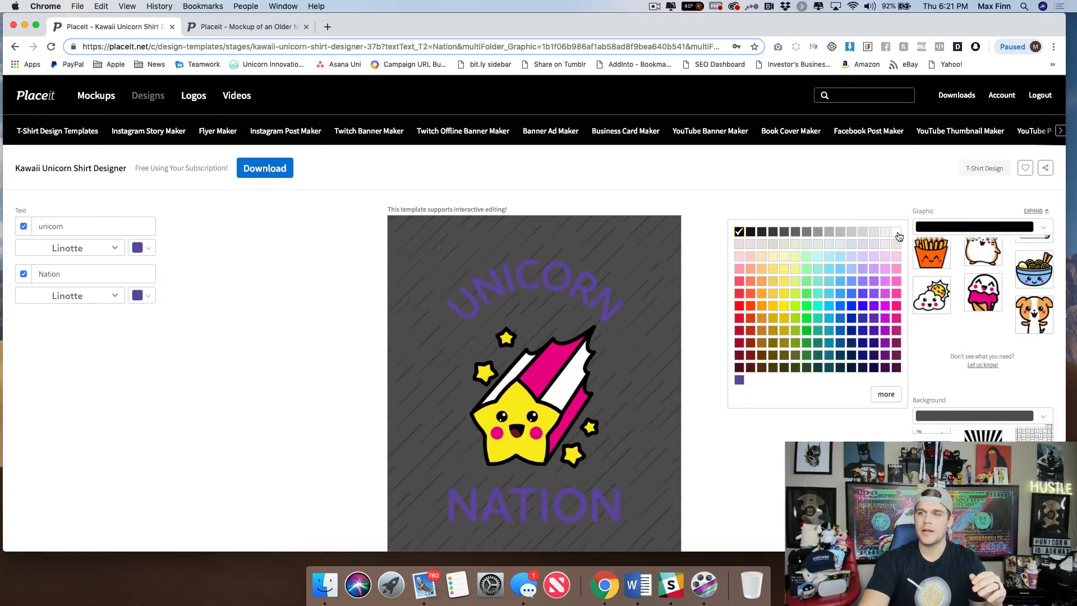
left_click(862, 232)
left_click(939, 232)
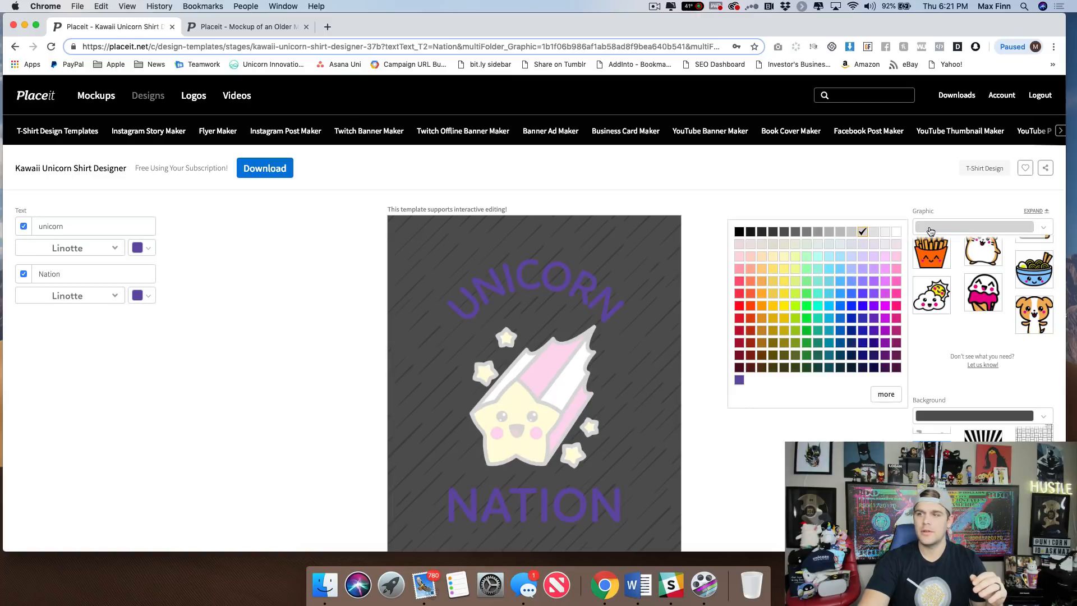
left_click(739, 232)
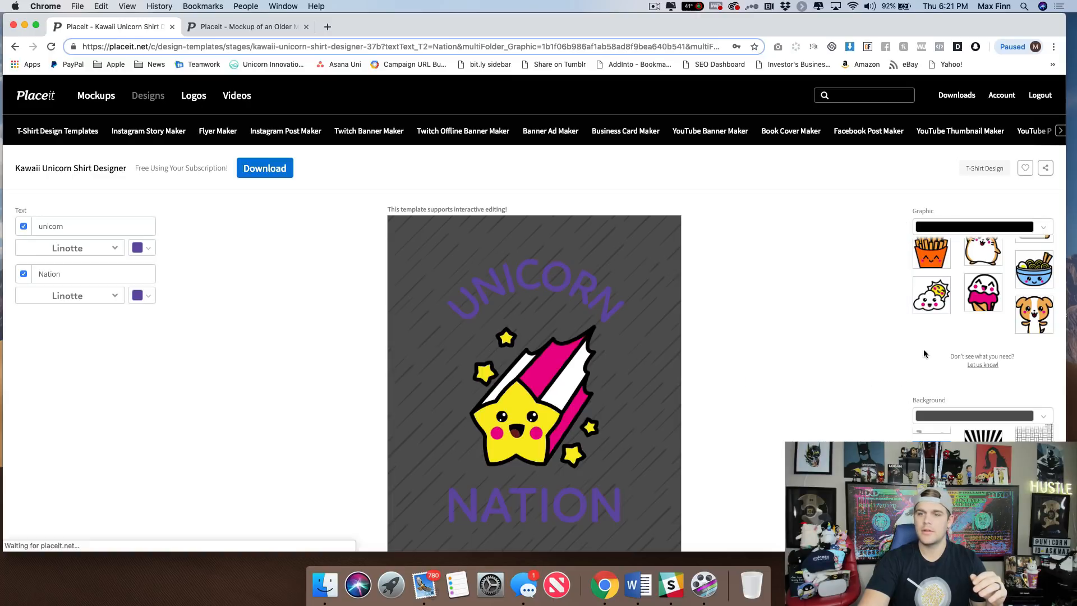
Set the design's background color to light gray and review the design on the suggested apparel mockups
left_click(942, 417)
left_click(865, 376)
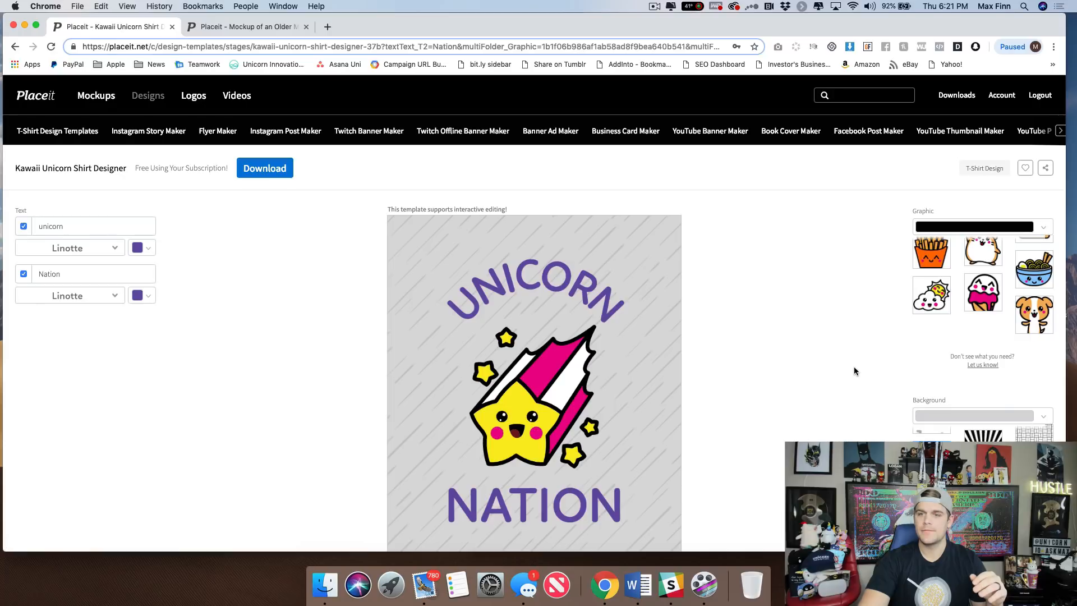
scroll(853, 368, "down", 10)
scroll(858, 372, "down", 1)
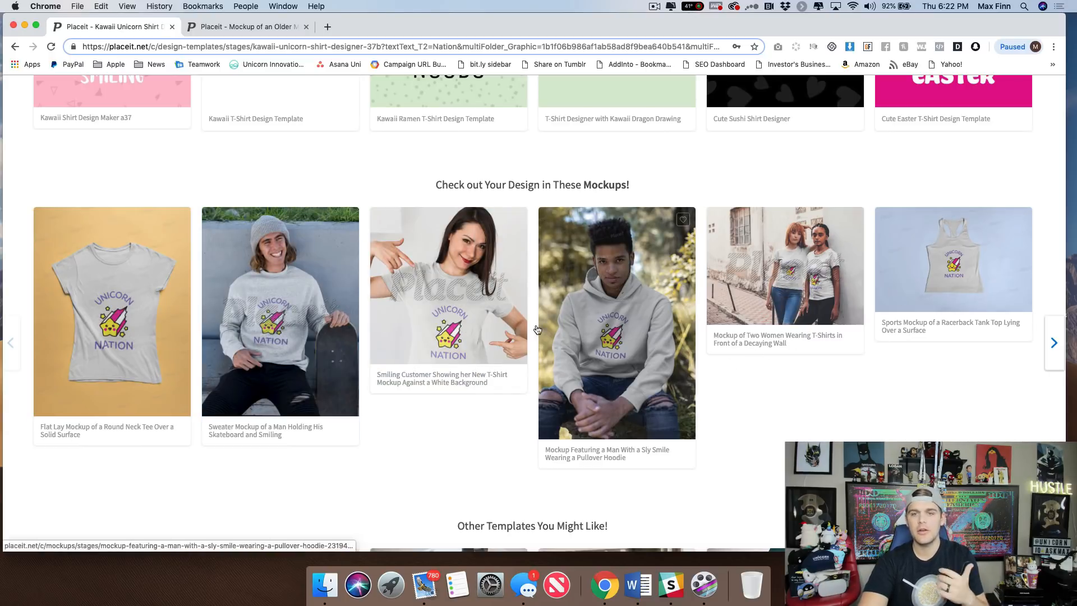
scroll(536, 330, "down", 3)
scroll(477, 292, "up", 5)
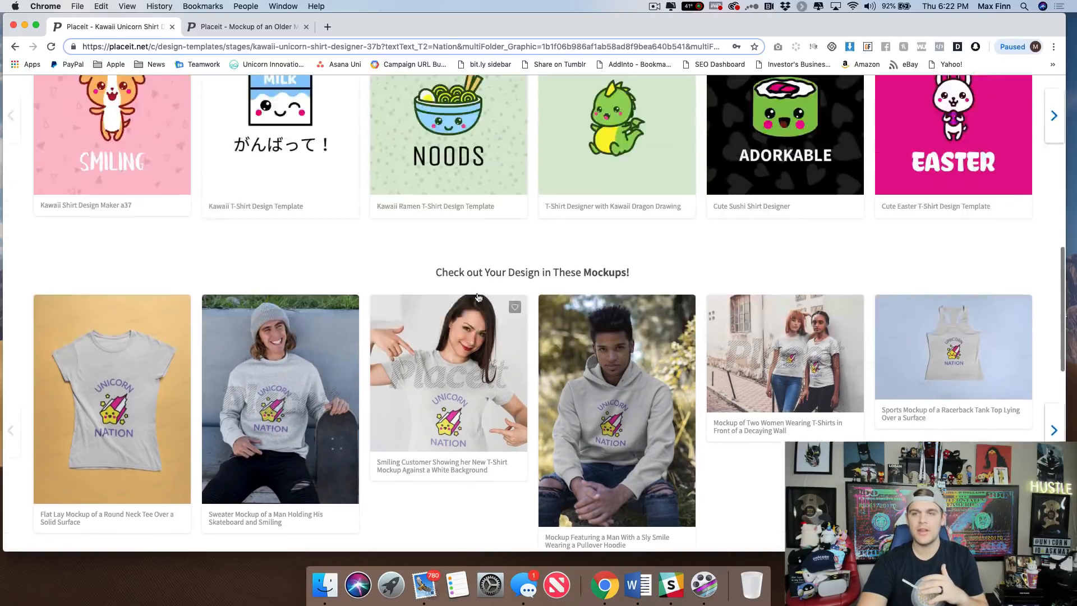
scroll(478, 297, "up", 10)
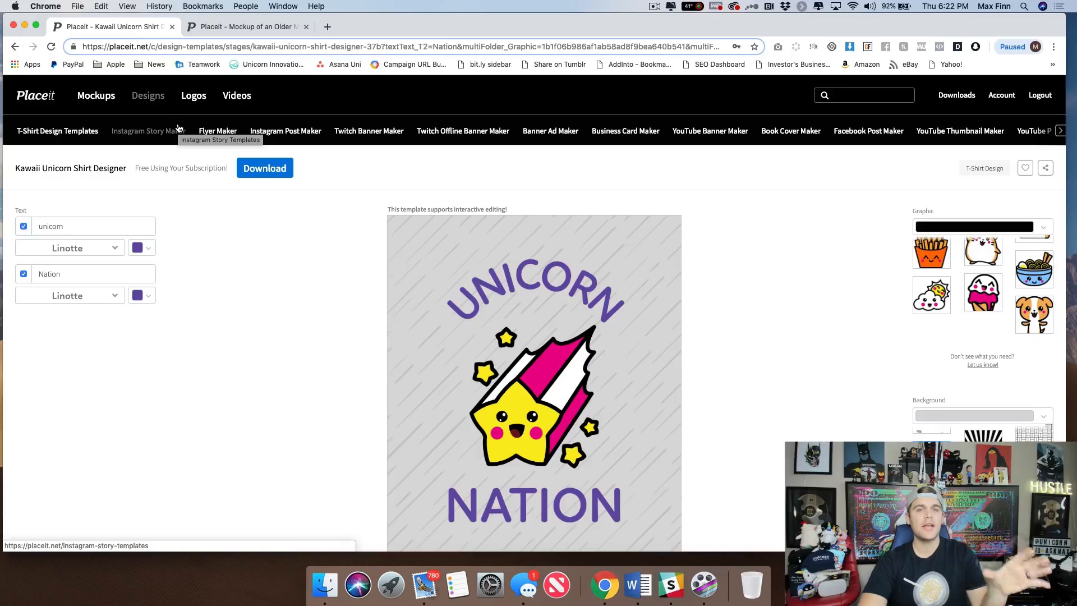
Open the YouTube Banner Maker from the design categories and browse its banner templates
mouse_move(106, 105)
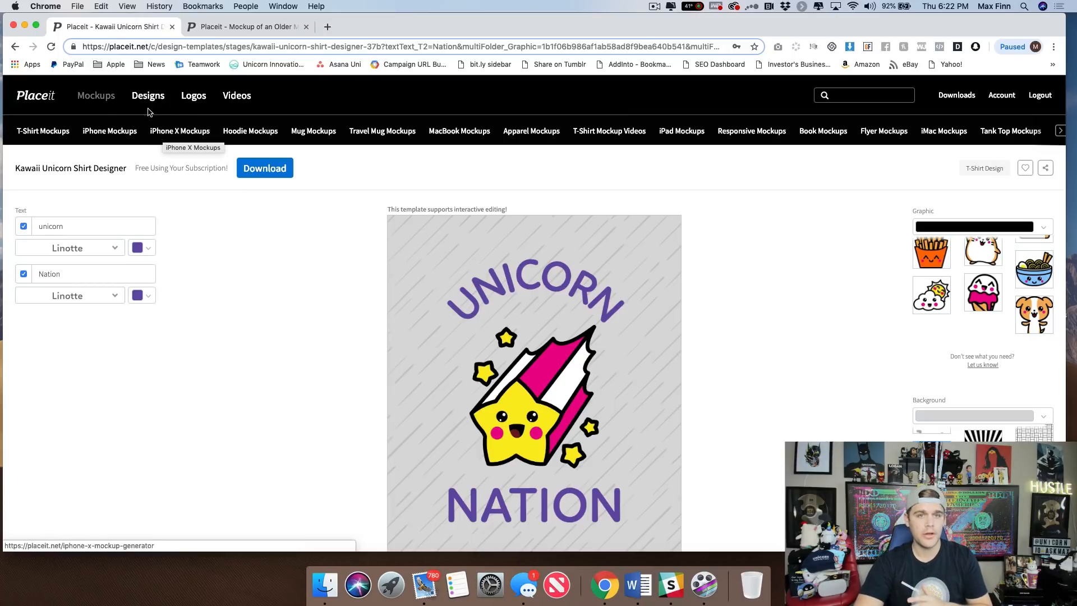
mouse_move(150, 103)
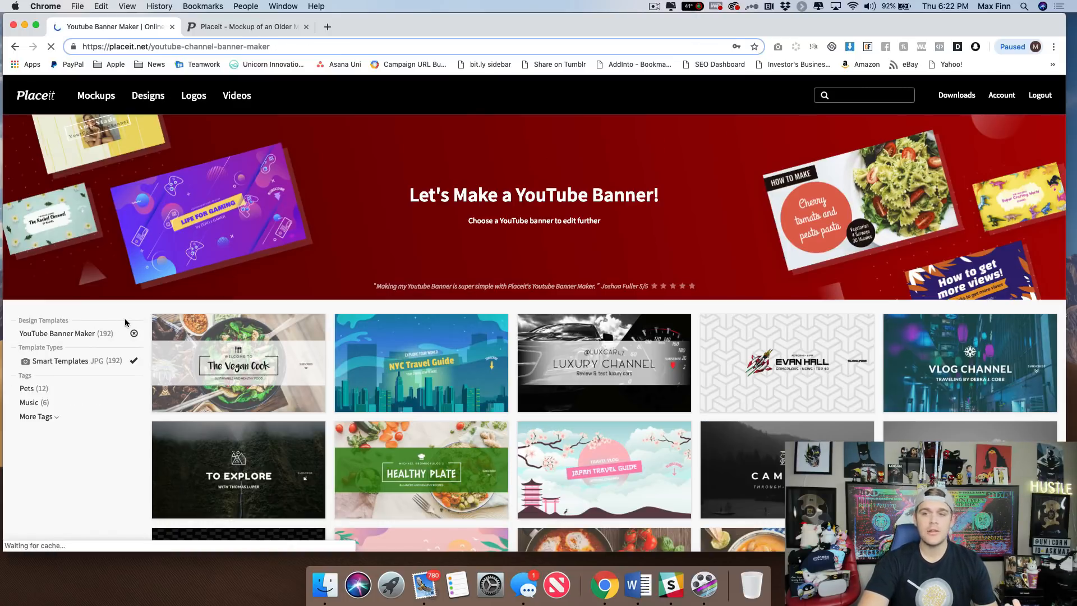
scroll(125, 337, "down", 10)
scroll(126, 352, "up", 5)
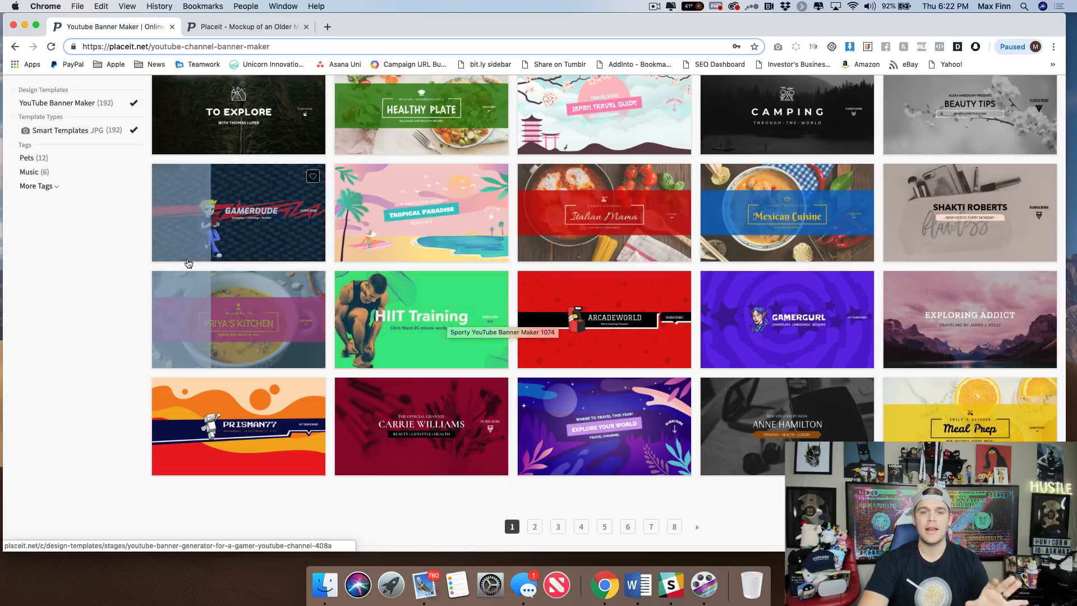
Browse the YouTube Thumbnail Maker templates and open the thumbnail template for a pranks channel
scroll(118, 246, "up", 10)
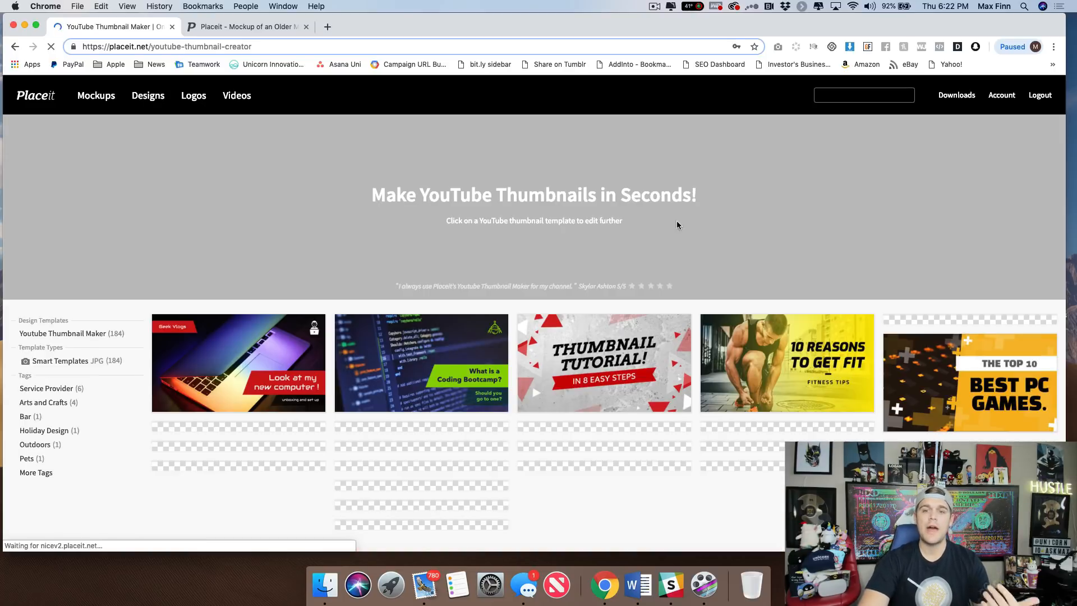
scroll(591, 223, "down", 1)
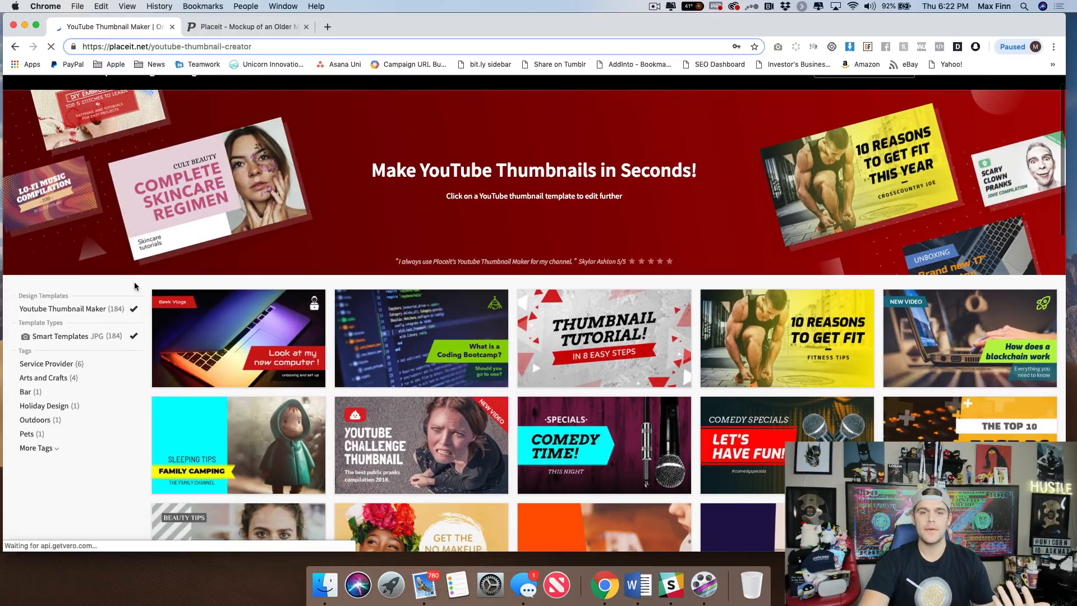
scroll(141, 287, "down", 5)
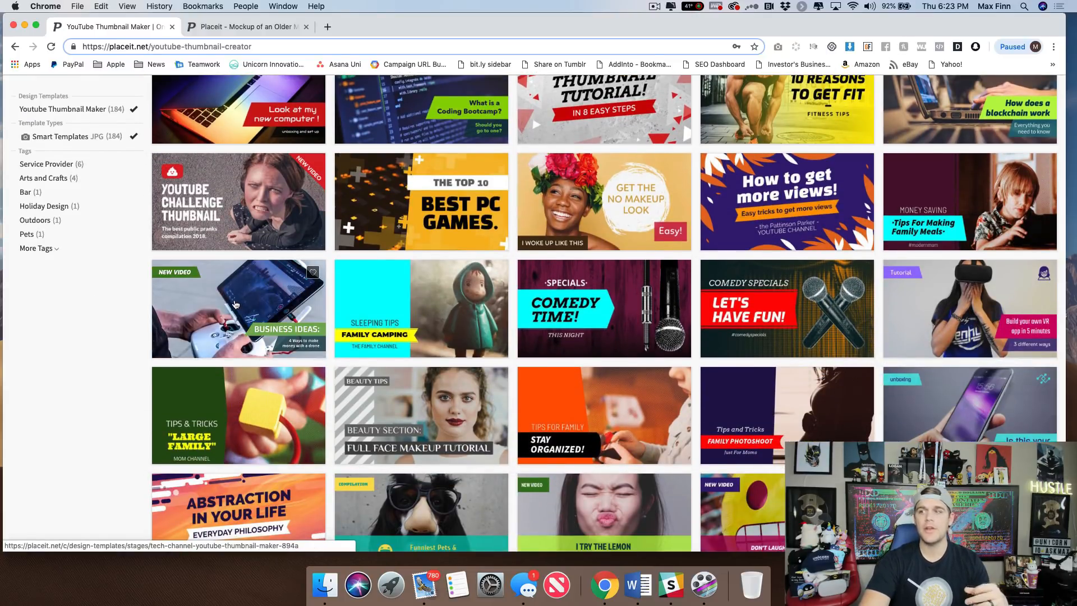
scroll(111, 304, "down", 3)
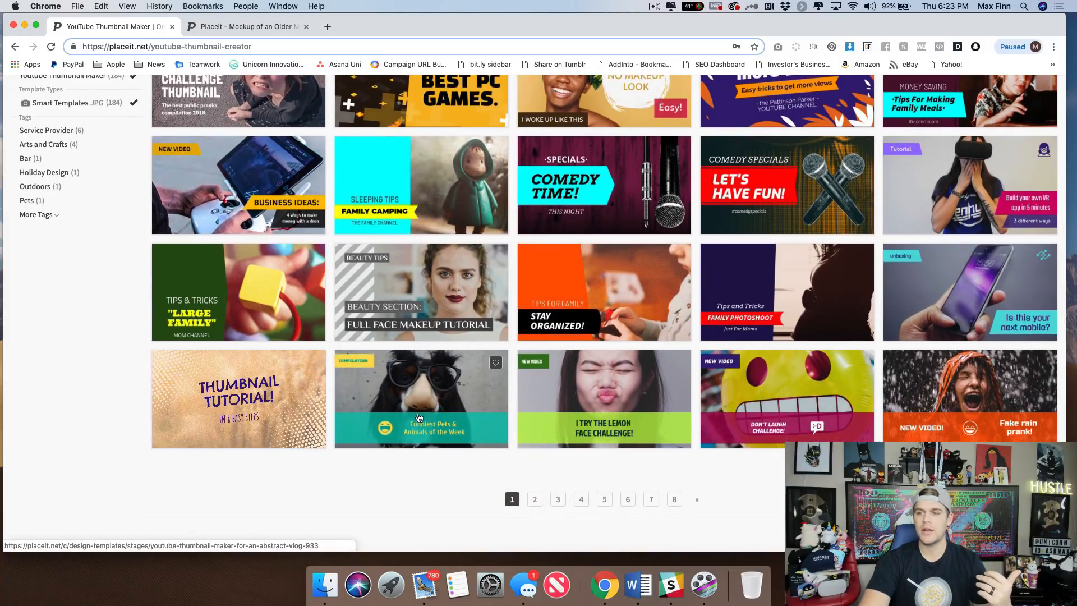
scroll(659, 454, "up", 10)
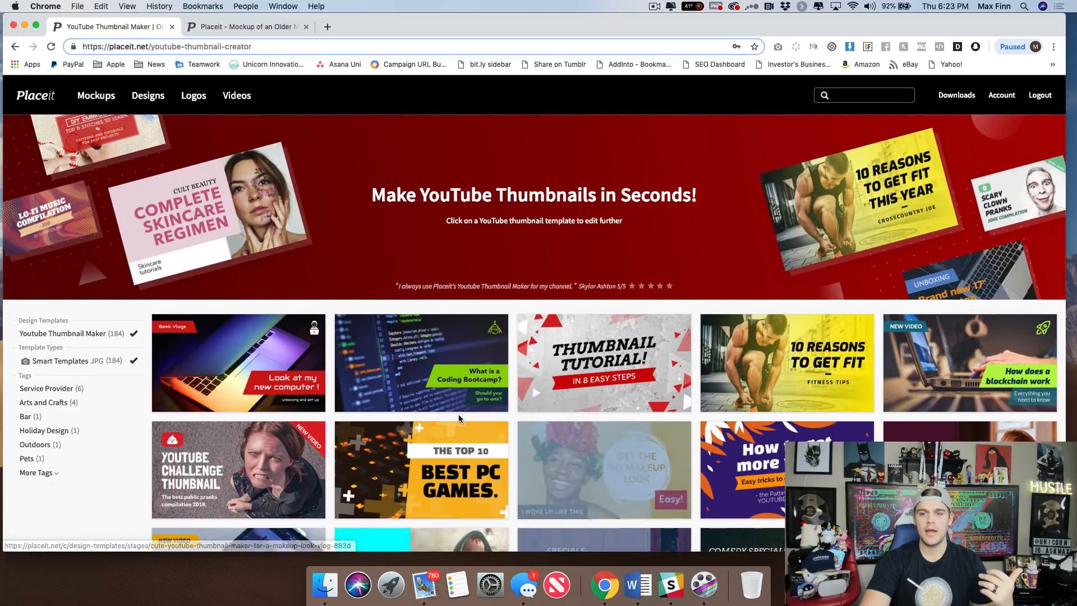
left_click(258, 439)
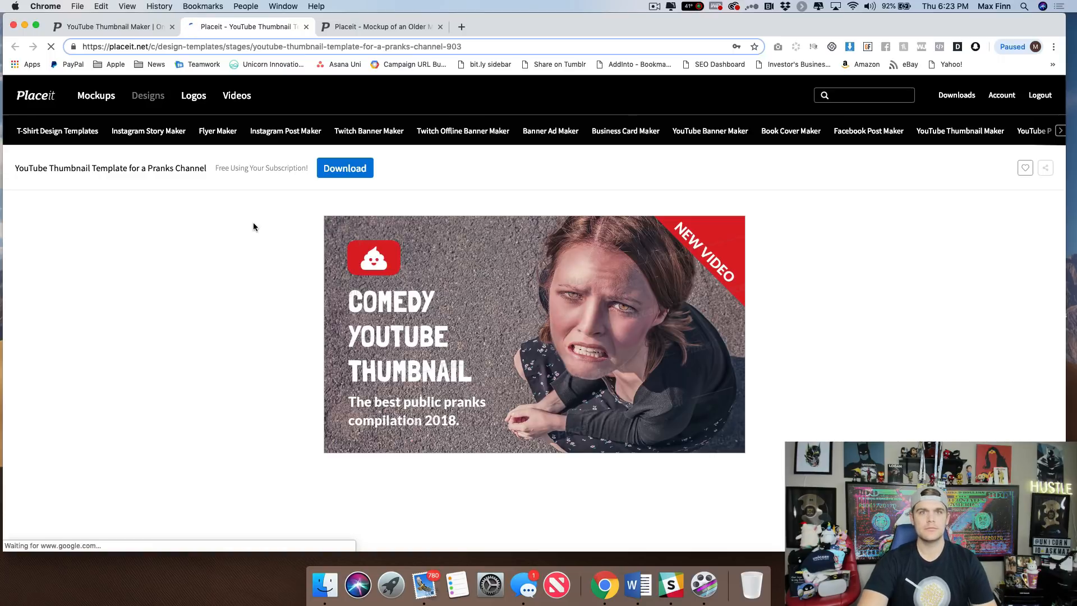
scroll(264, 219, "down", 1)
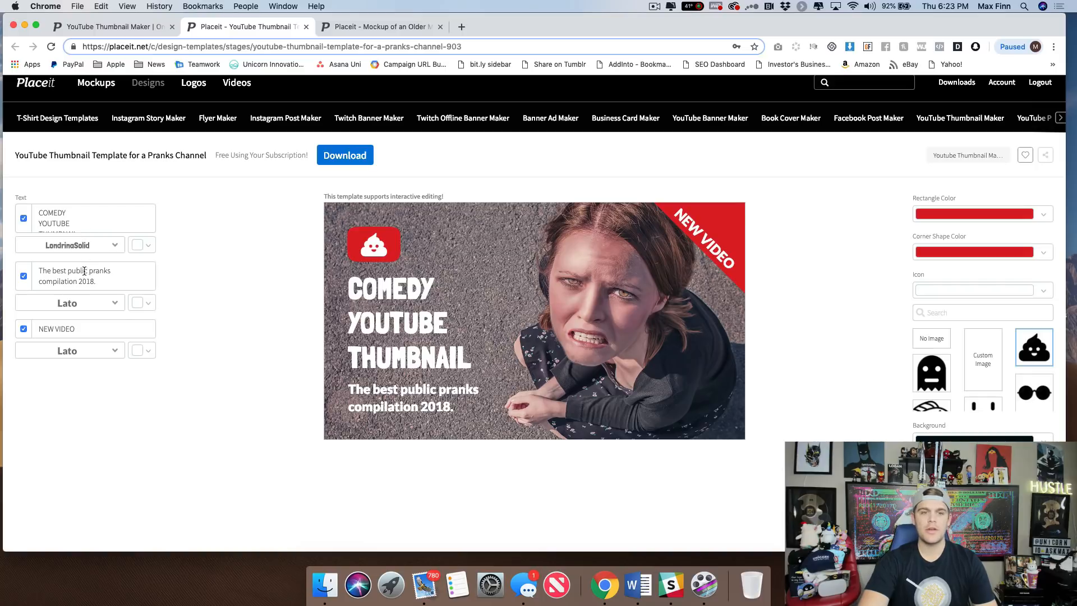
Set the thumbnail's rectangle color to bright blue and its corner shape color to light blue
left_click(939, 222)
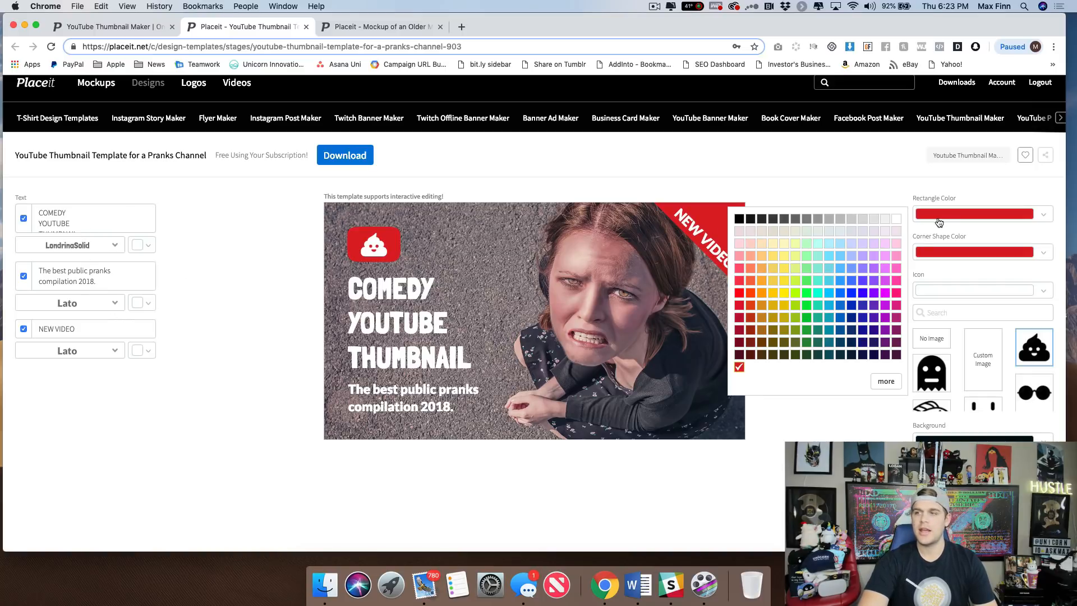
left_click(840, 294)
left_click(941, 256)
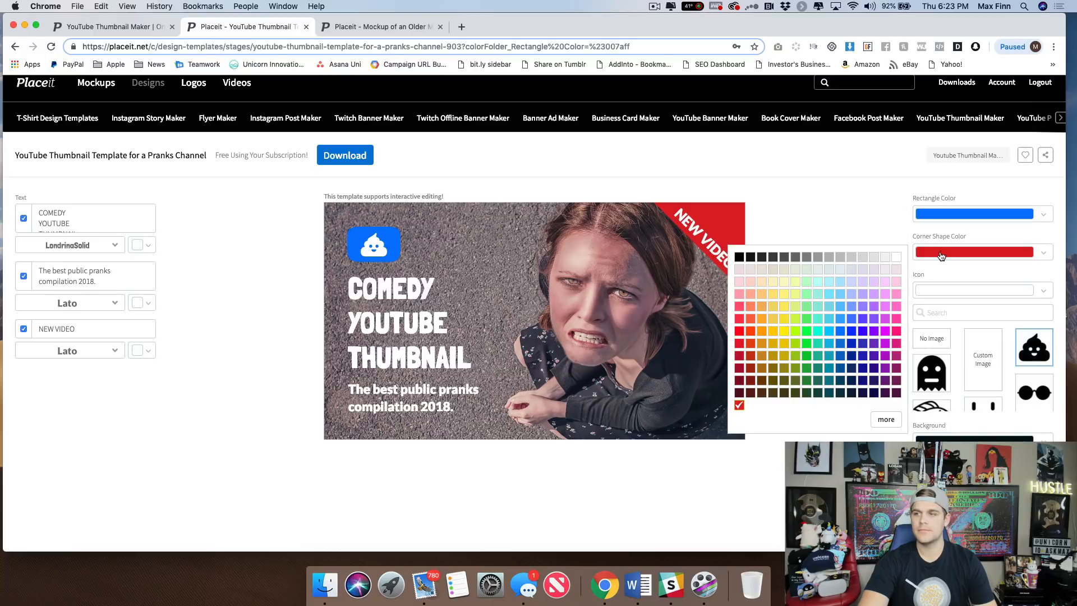
left_click(842, 320)
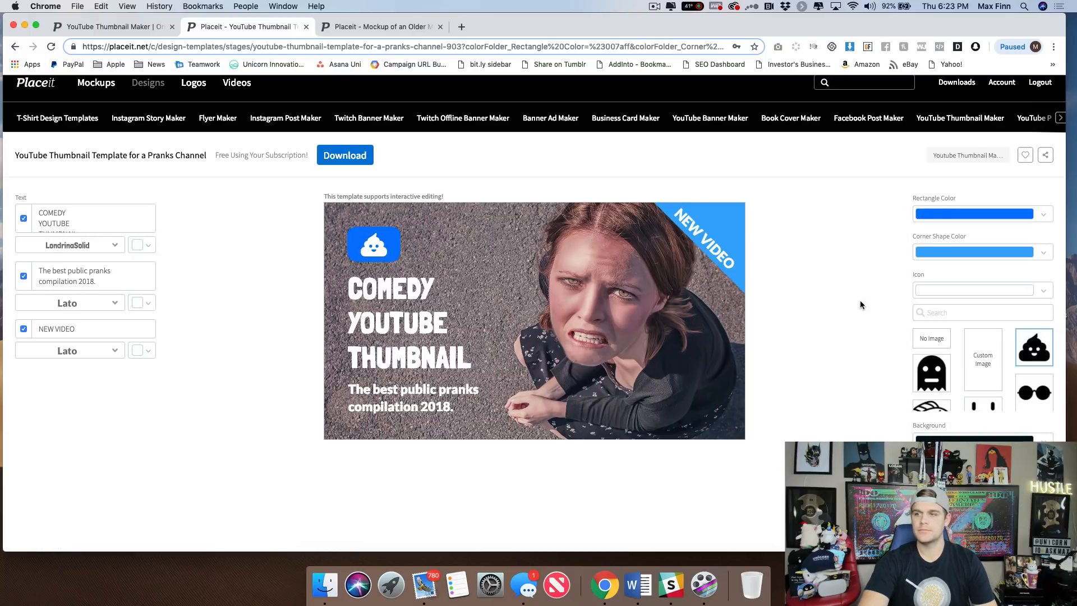
Try the smiling sunglasses icon on the thumbnail and set the icon to the head with a brain
scroll(855, 303, "down", 1)
scroll(978, 326, "down", 1)
scroll(979, 327, "down", 5)
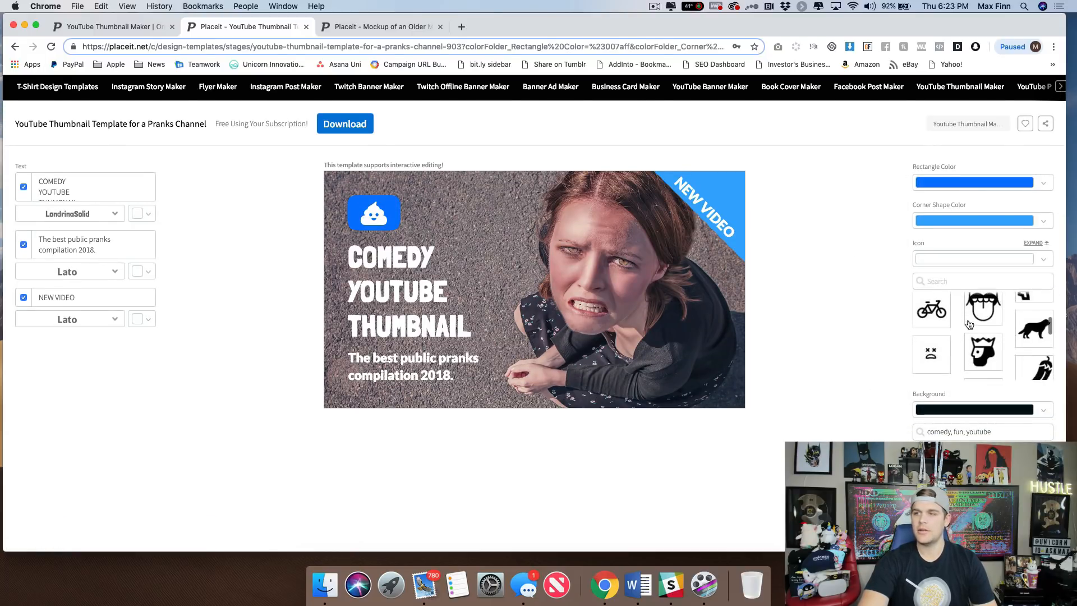
left_click(997, 265)
left_click(997, 267)
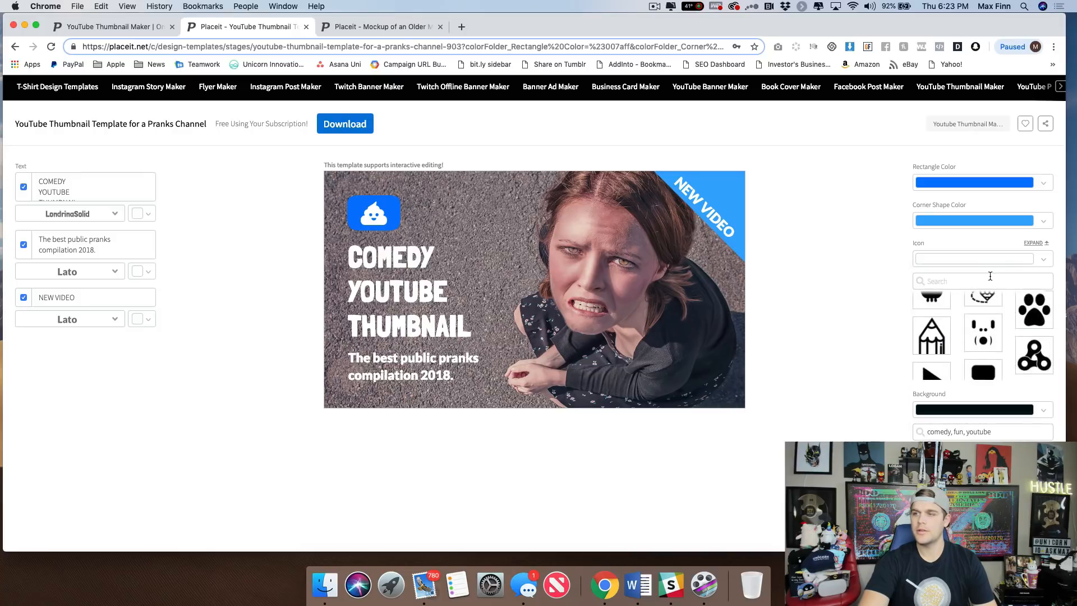
left_click(985, 279)
scroll(995, 309, "down", 1)
scroll(996, 313, "down", 5)
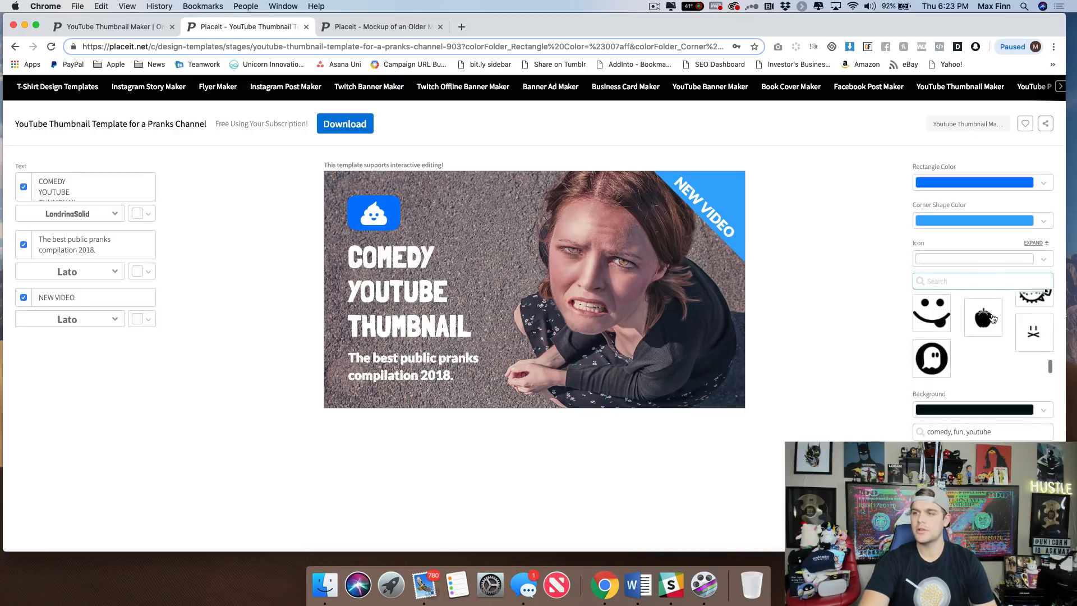
scroll(1004, 334, "down", 5)
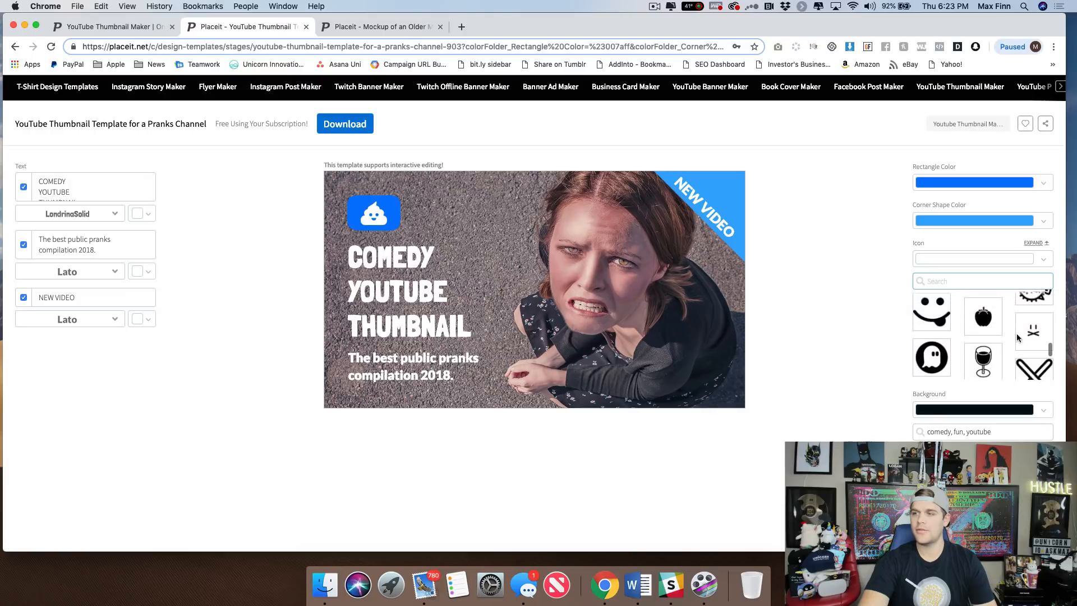
left_click(996, 366)
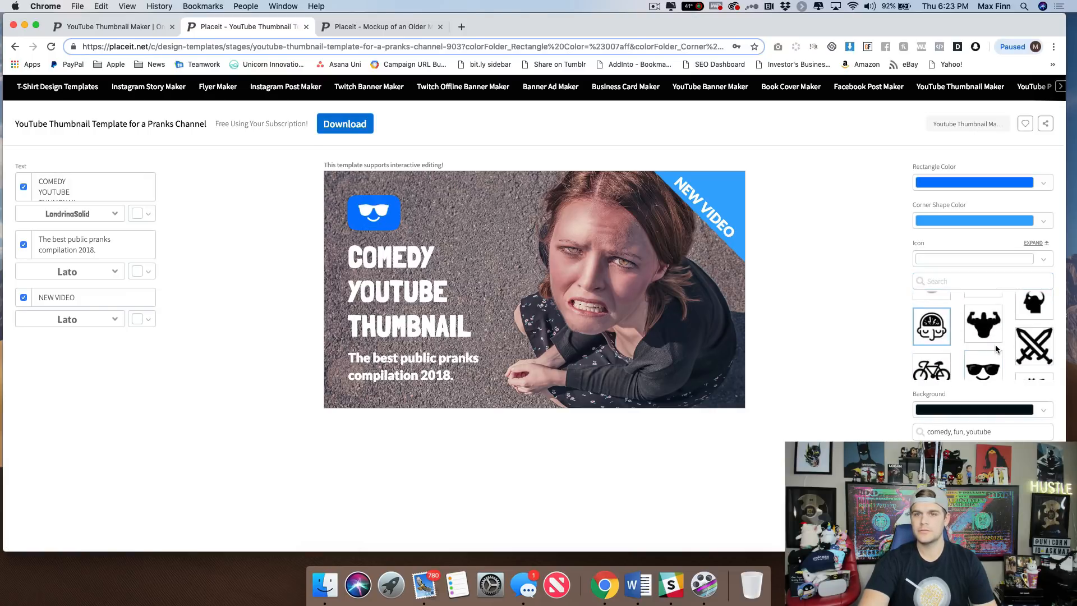
left_click(937, 337)
Try the photo of the woman on pink as the thumbnail's background and select the dark black-and-gold image instead
scroll(880, 325, "down", 2)
scroll(987, 404, "down", 3)
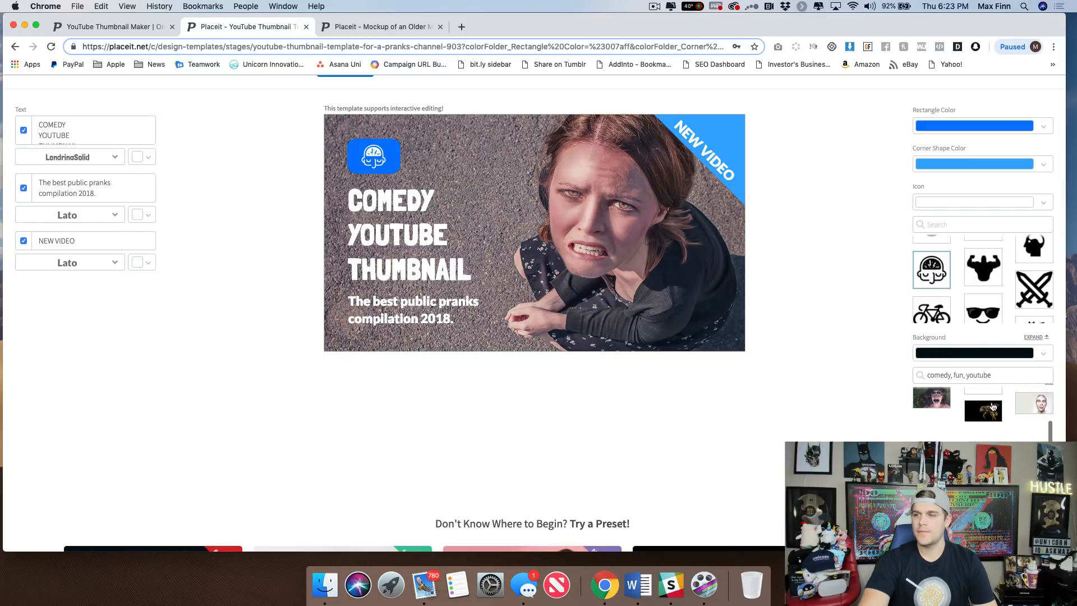
scroll(1002, 413, "down", 1)
scroll(1002, 408, "up", 3)
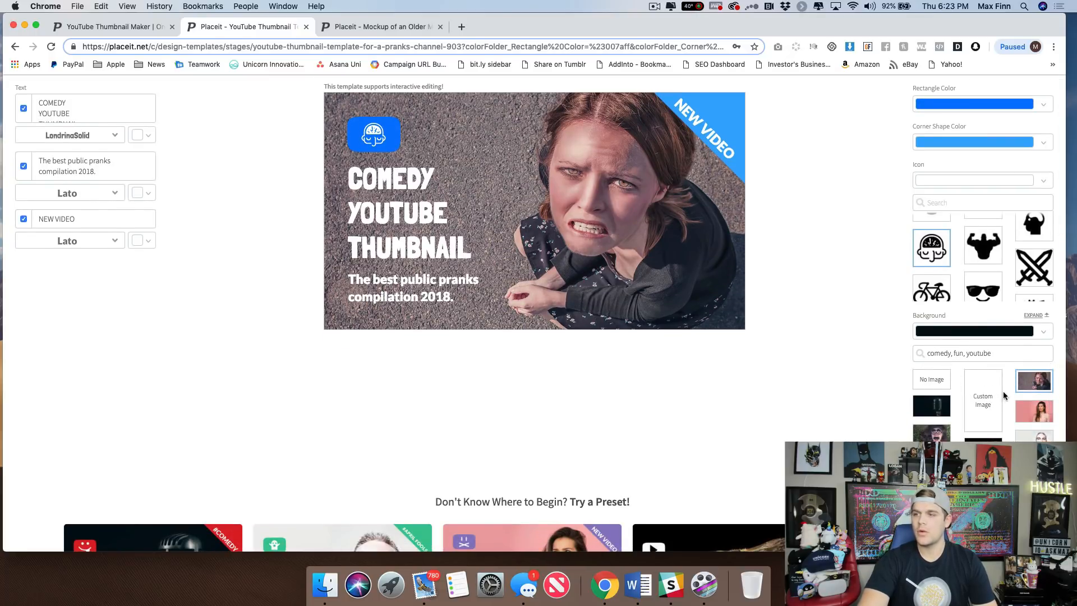
left_click(1045, 413)
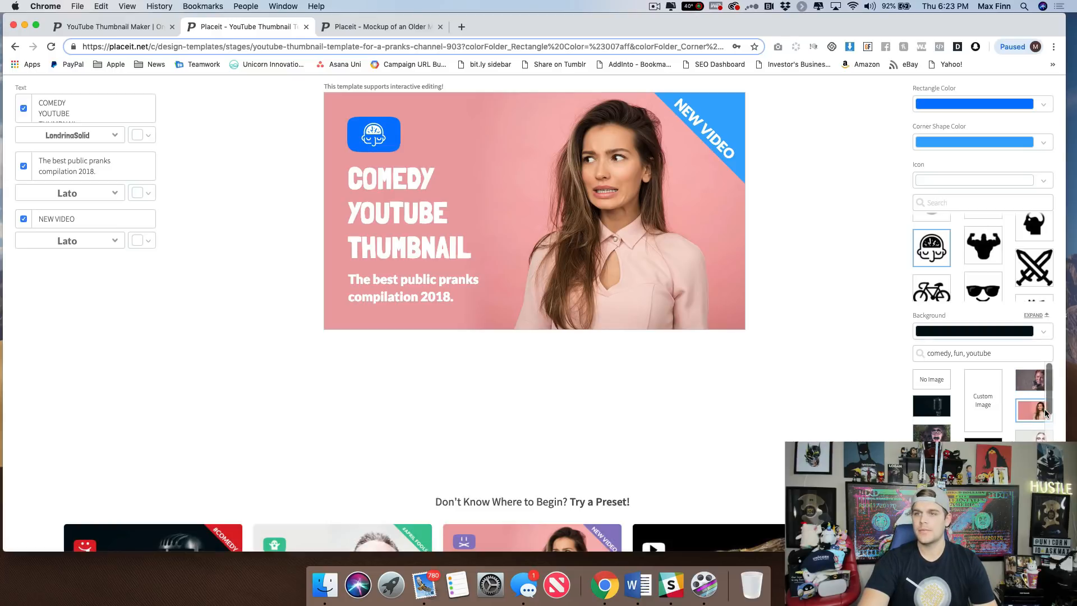
scroll(1037, 432, "down", 2)
left_click(985, 399)
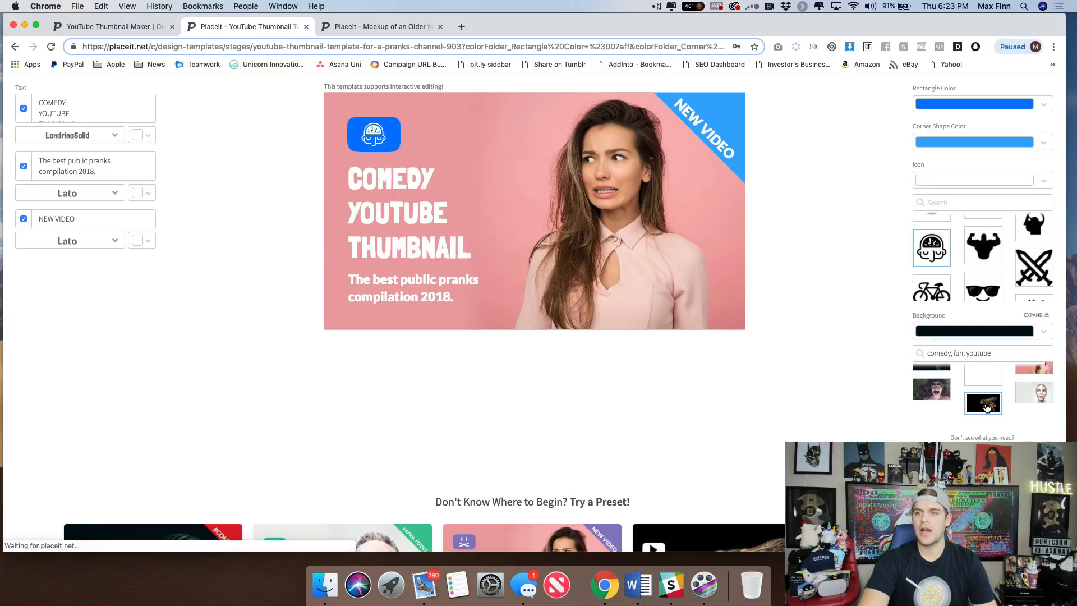
Search the background images for "computer" and try the photo of the man working at a desktop computer
left_click(957, 357)
key("super+a")
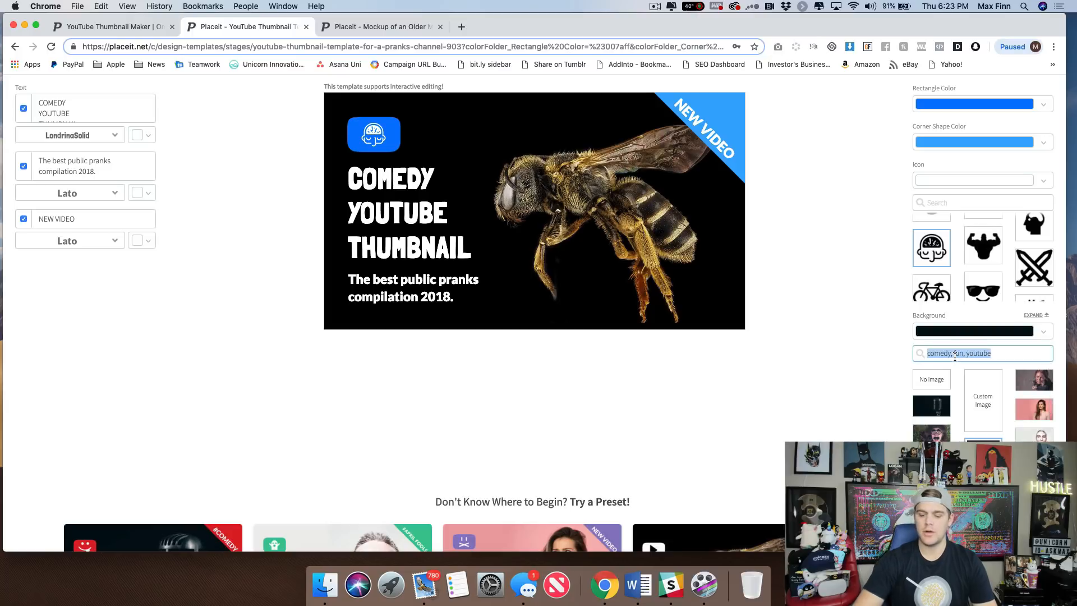
key("BackSpace")
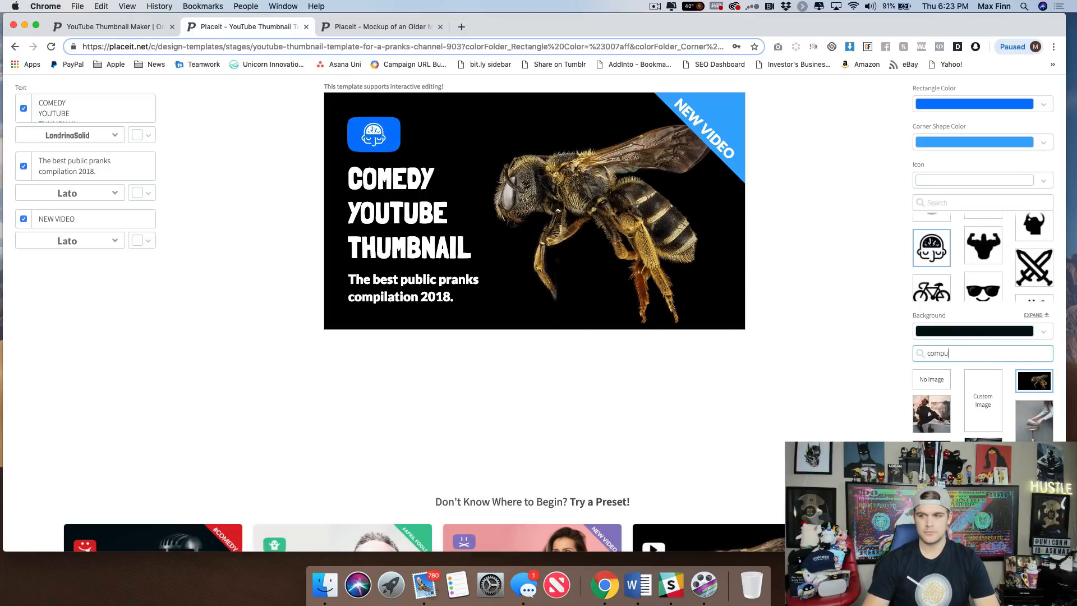
type("computer")
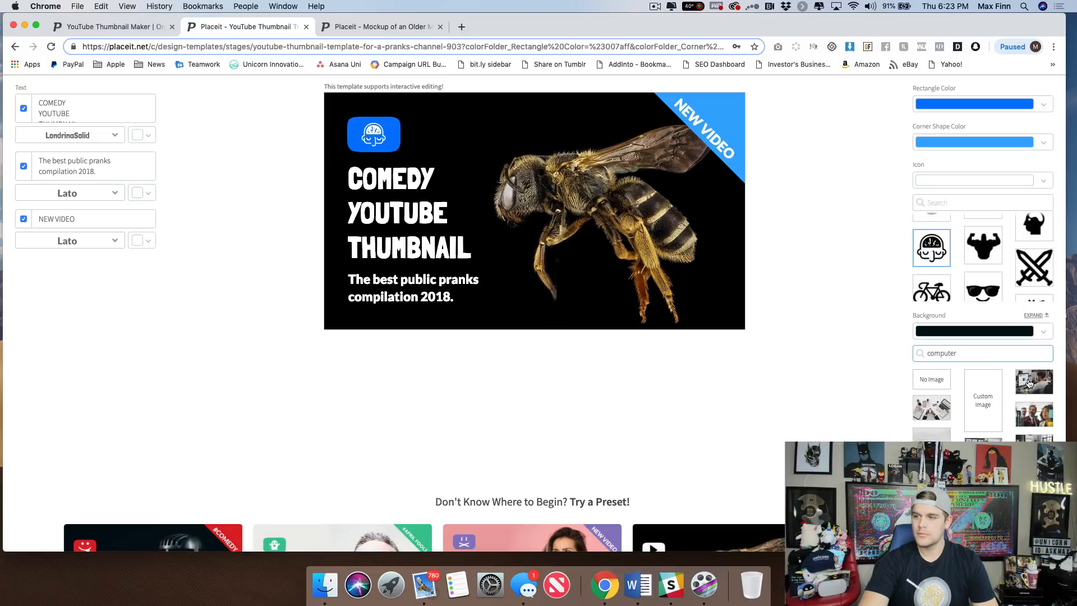
left_click(1029, 383)
Search the background images for "stocks" and "finance" and try the photo of hands holding a tablet with charts
left_click(950, 350)
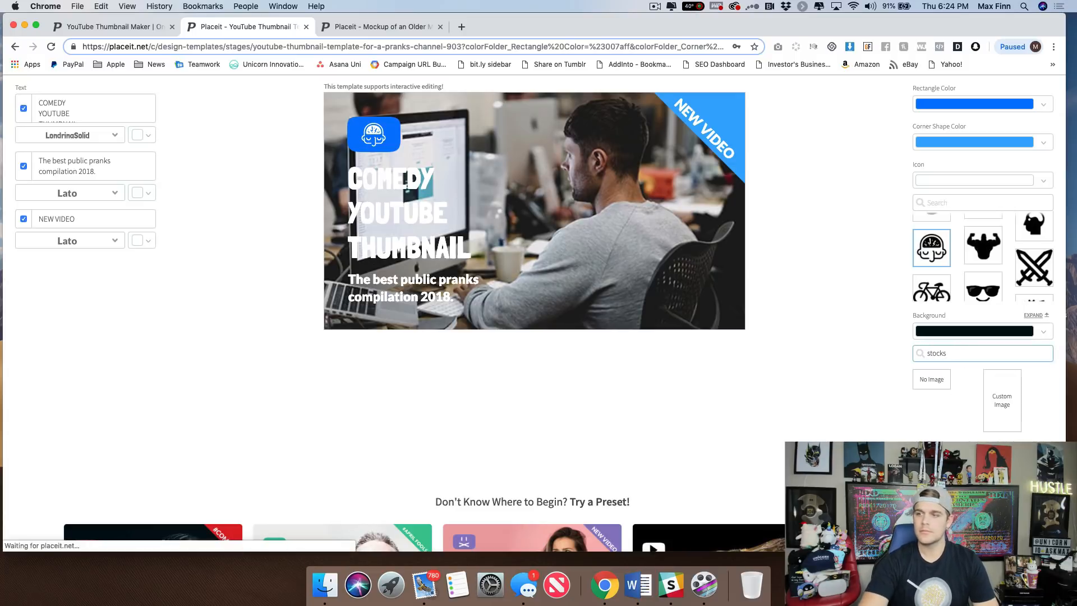
scroll(990, 417, "down", 1)
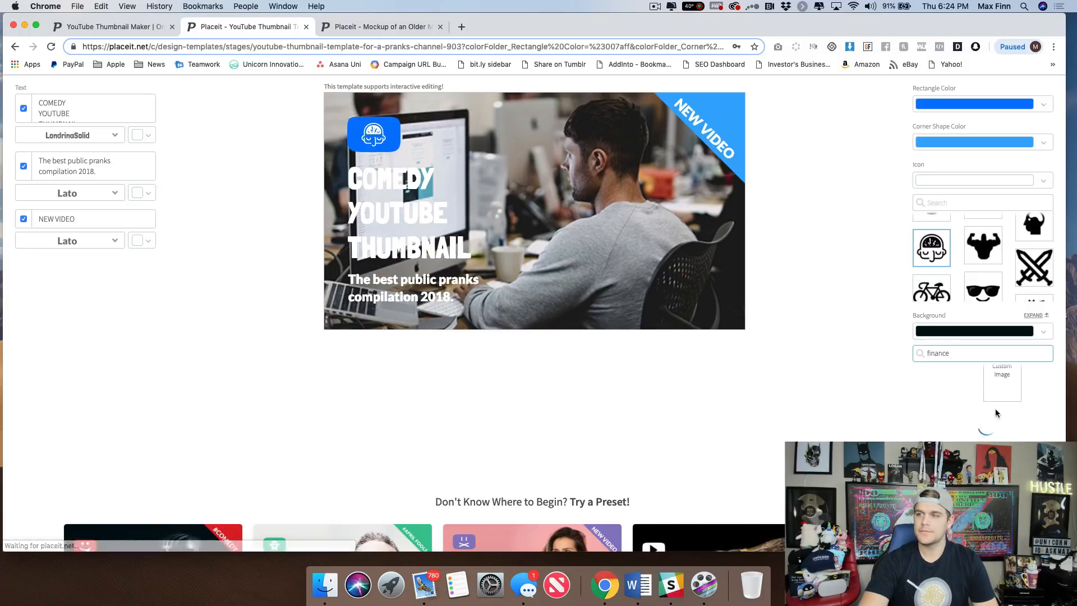
left_click(1034, 378)
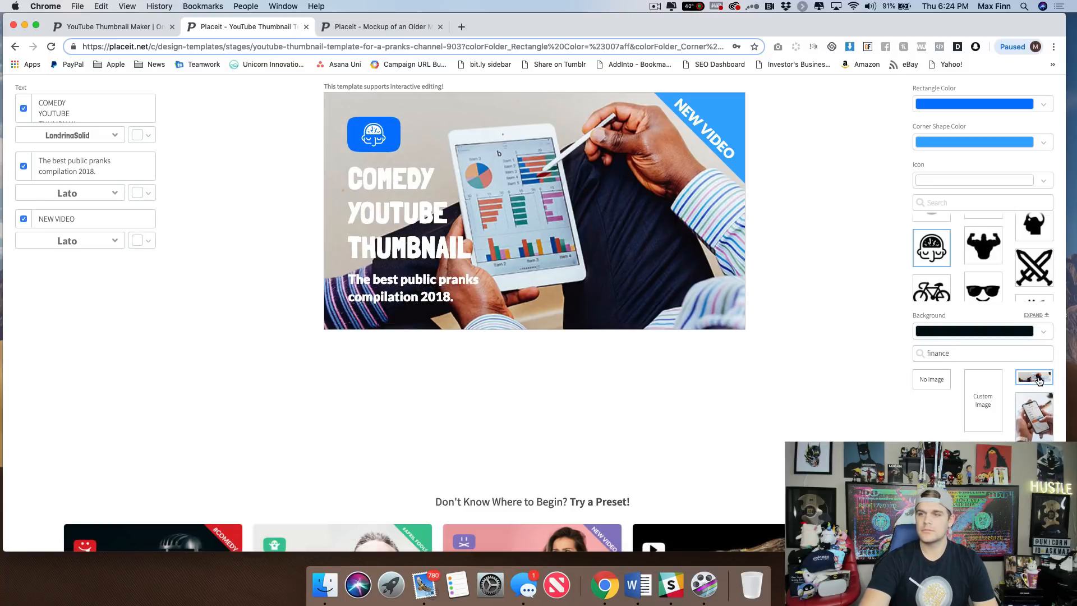
Set the thumbnail's background to the photo of painted eggs on green
scroll(805, 347, "up", 3)
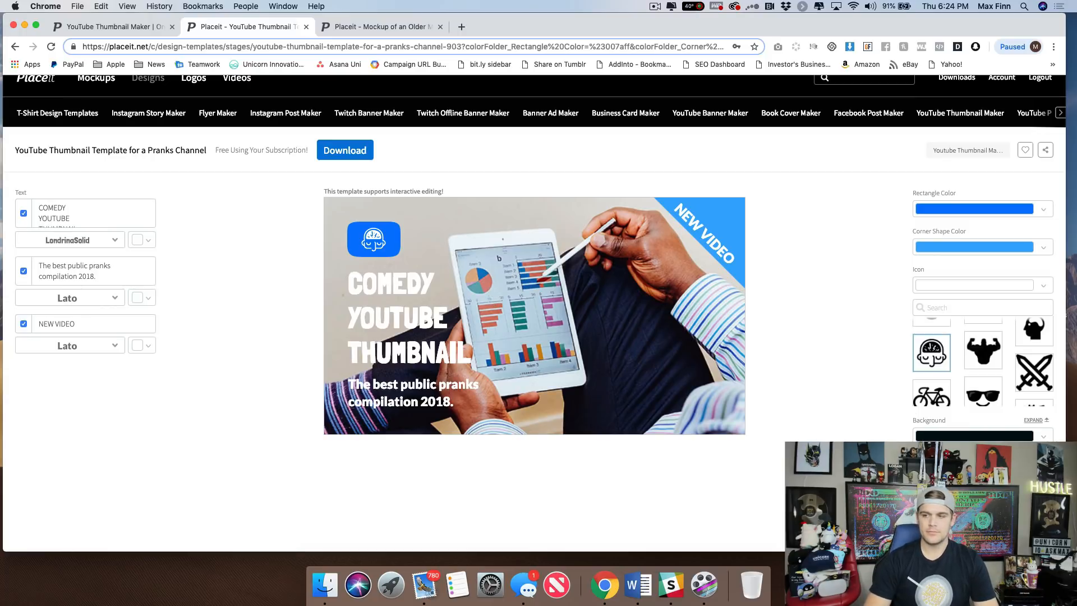
left_click(933, 496)
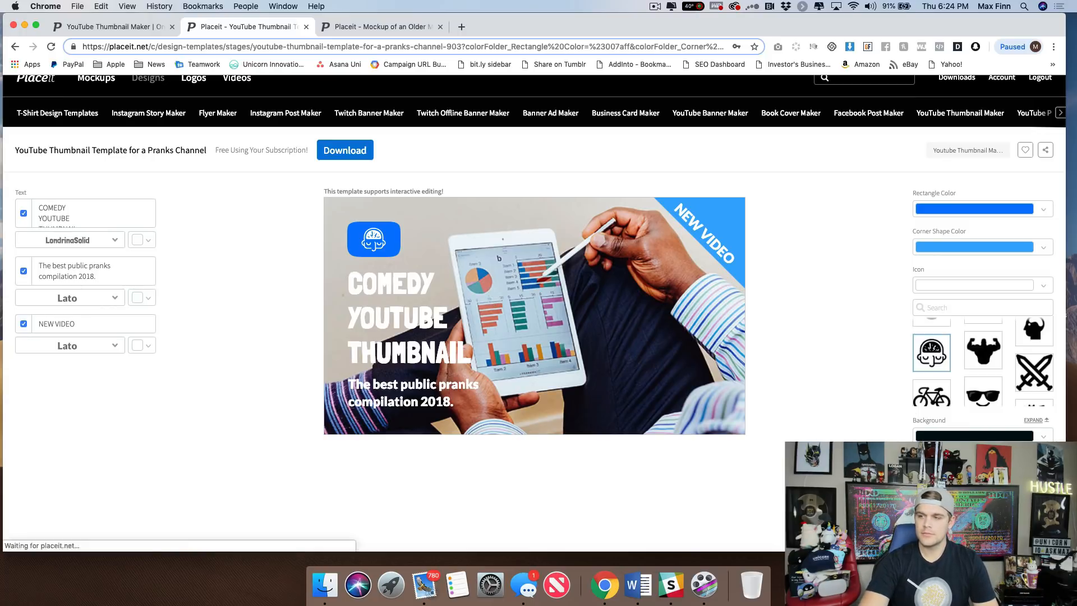
scroll(842, 399, "down", 2)
scroll(841, 397, "up", 3)
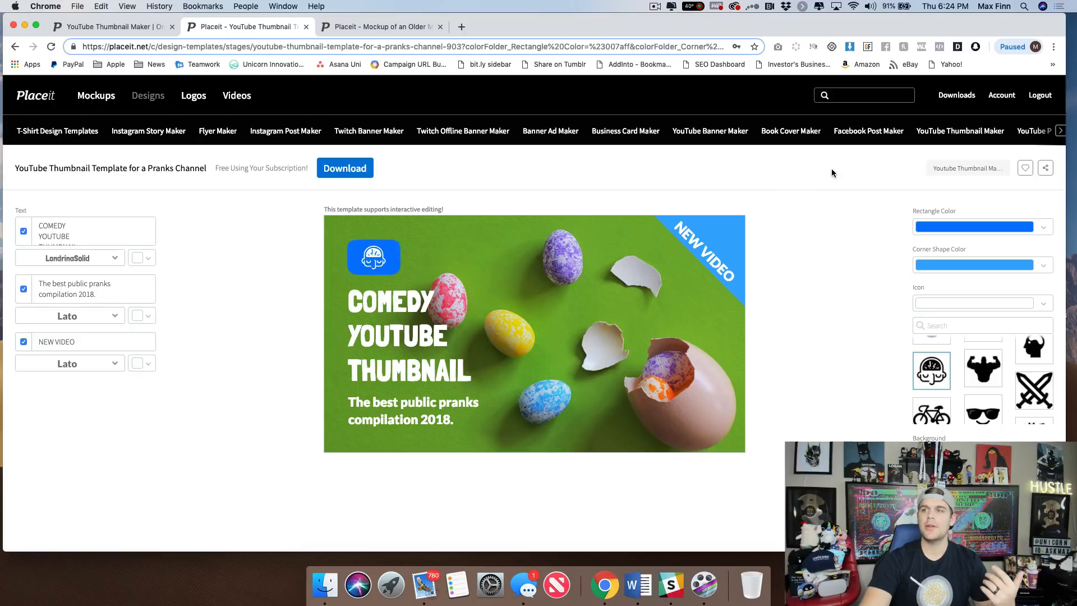
Open the Facebook Post Maker and browse its post templates
left_click(1058, 131)
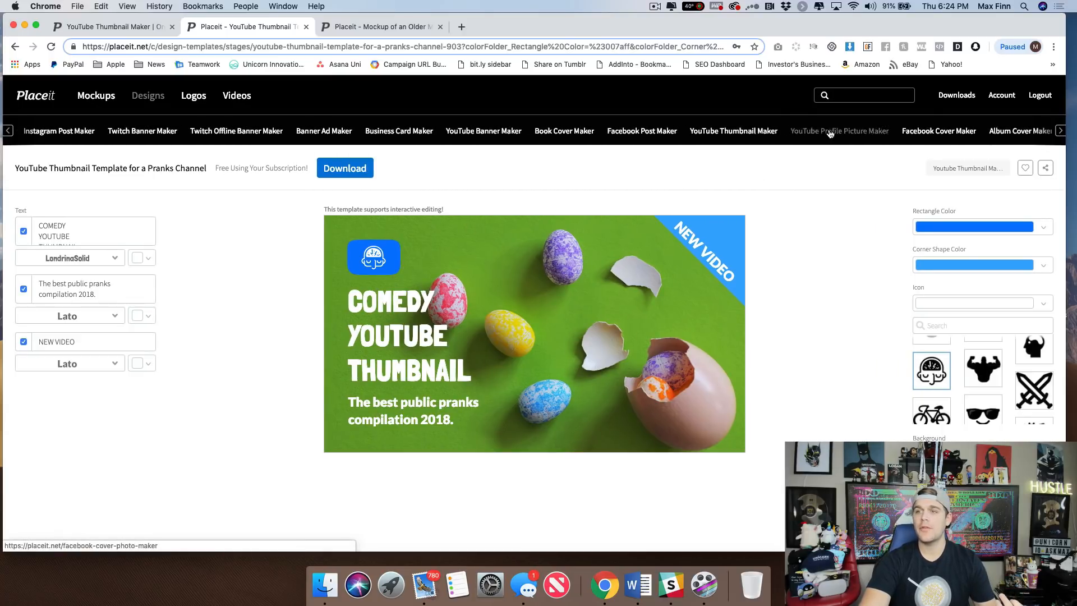
left_click(641, 132)
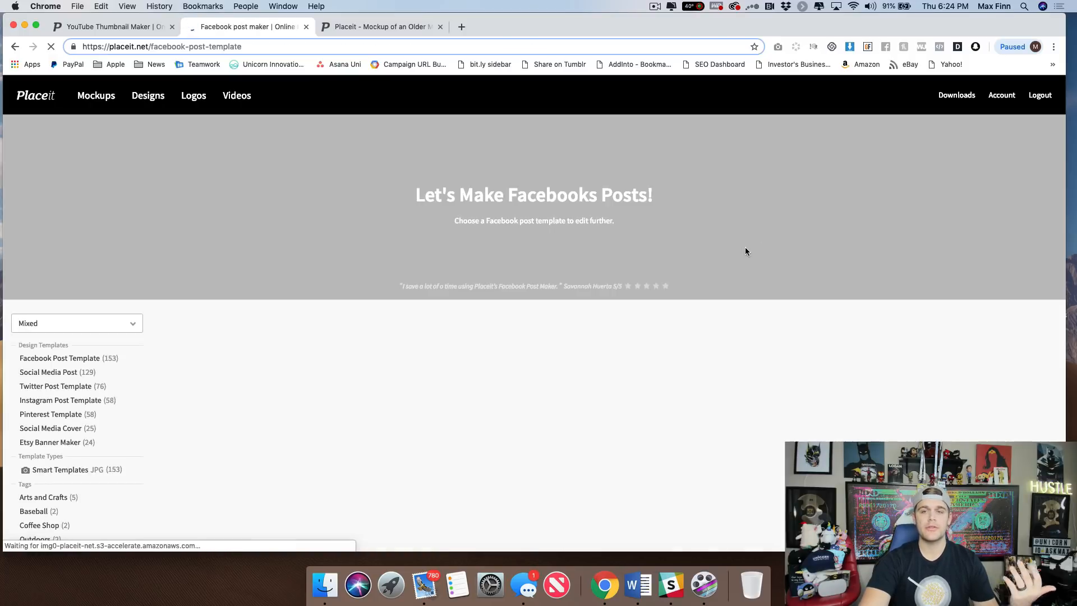
scroll(144, 191, "down", 3)
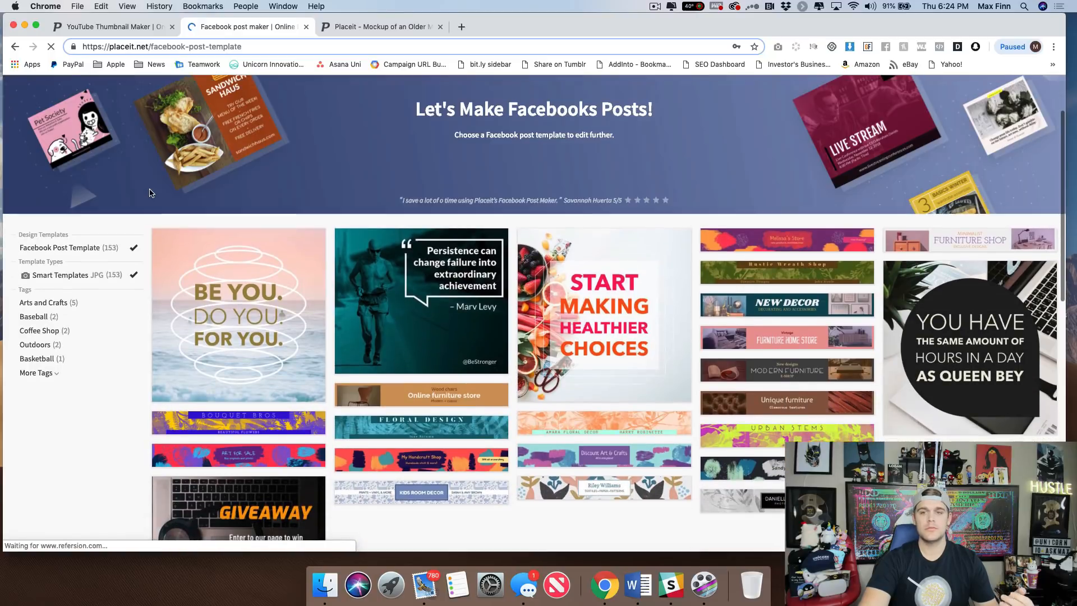
scroll(144, 189, "down", 1)
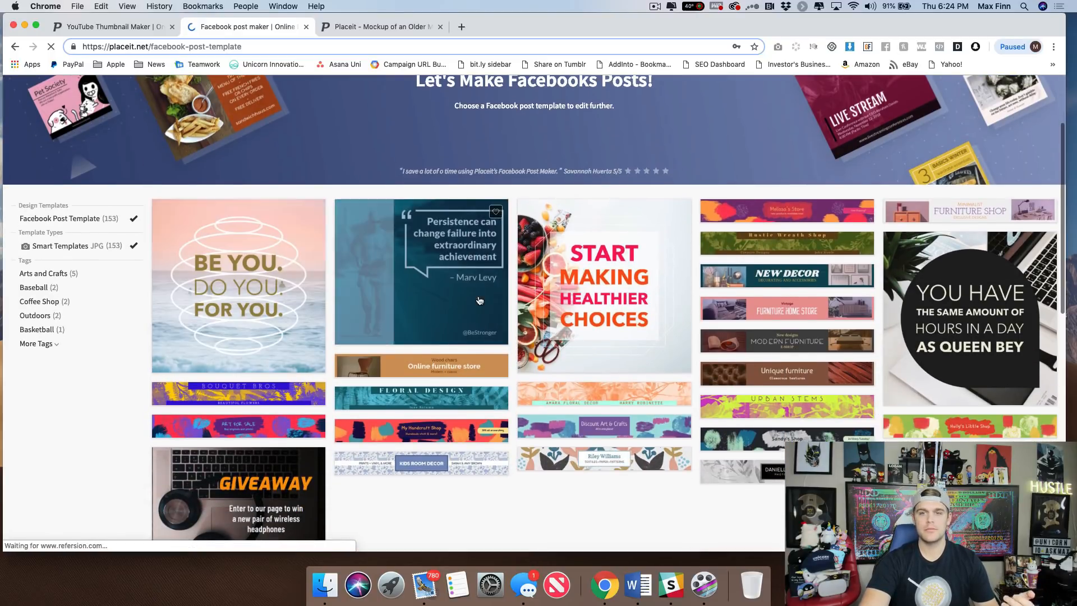
scroll(460, 291, "down", 1)
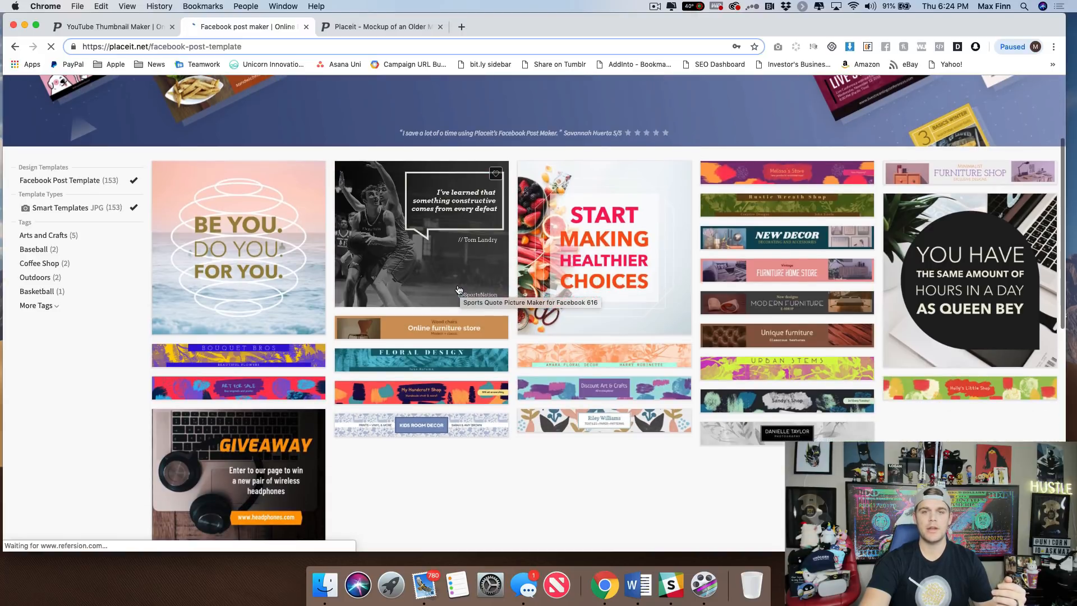
scroll(270, 285, "down", 4)
scroll(143, 330, "up", 7)
scroll(372, 402, "down", 1)
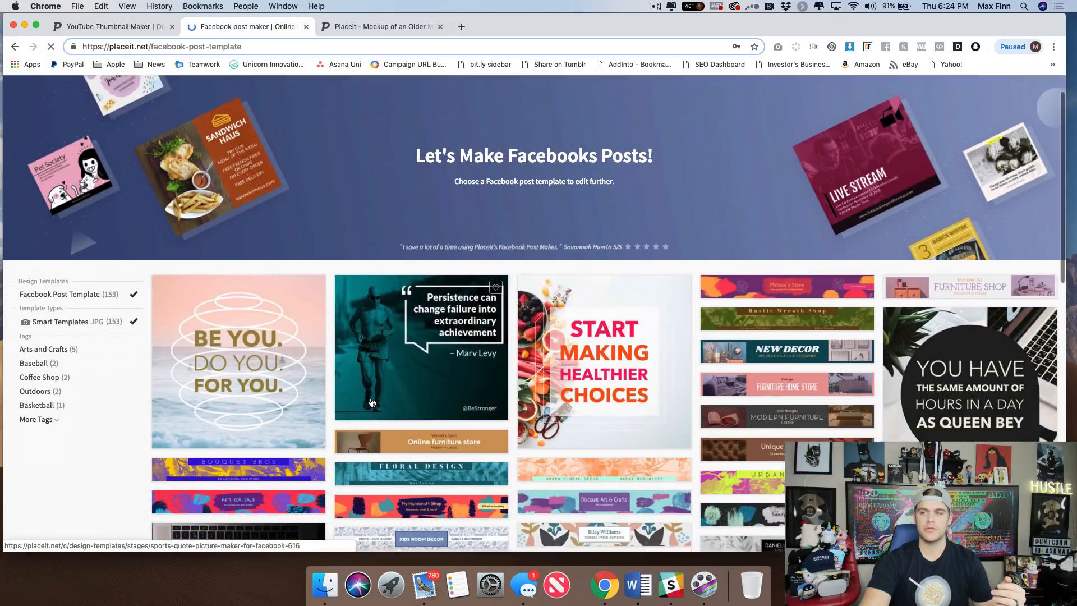
scroll(372, 402, "up", 1)
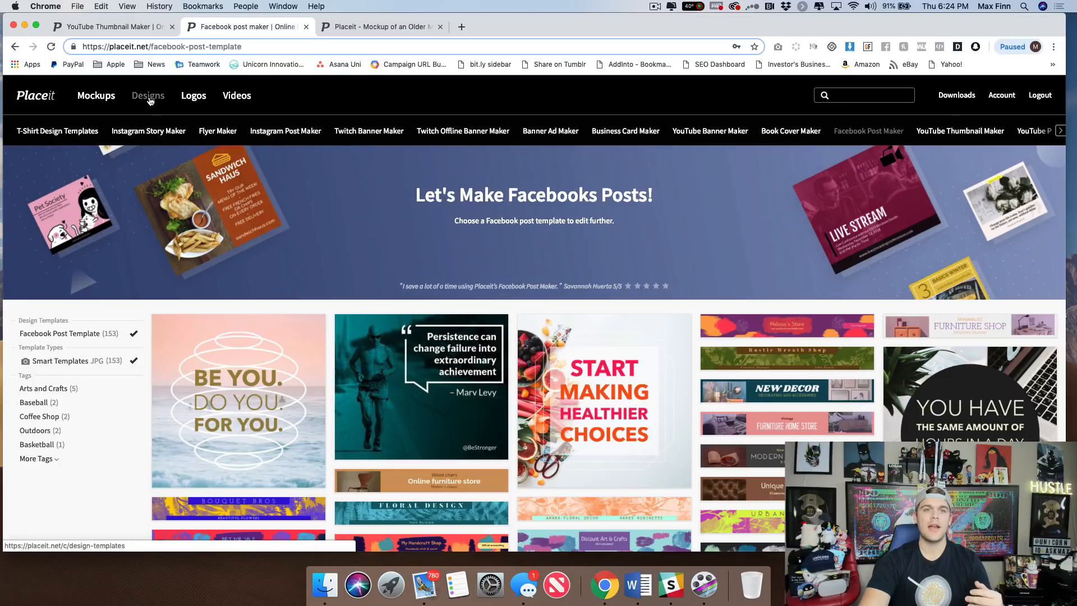
Open the online logo maker and submit "Unicorn Innovations" as the brand name
mouse_move(159, 103)
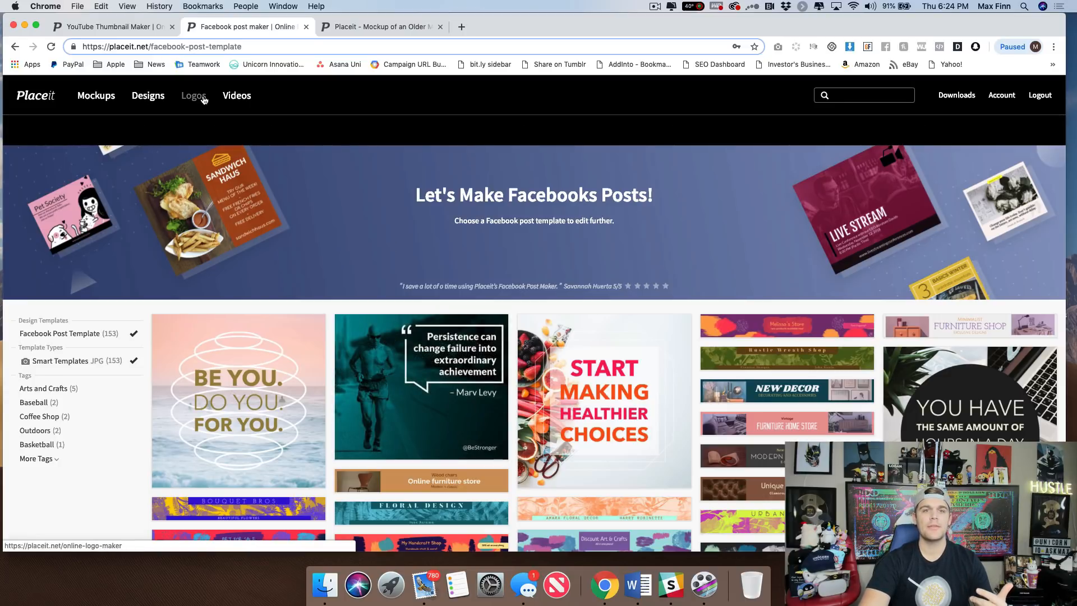
mouse_move(204, 100)
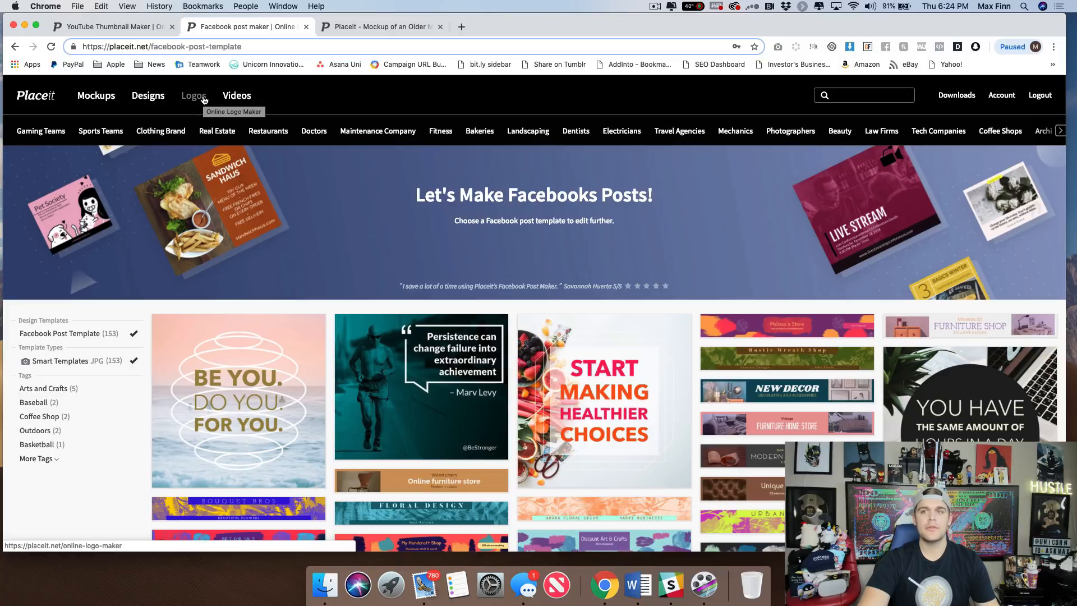
left_click(203, 100)
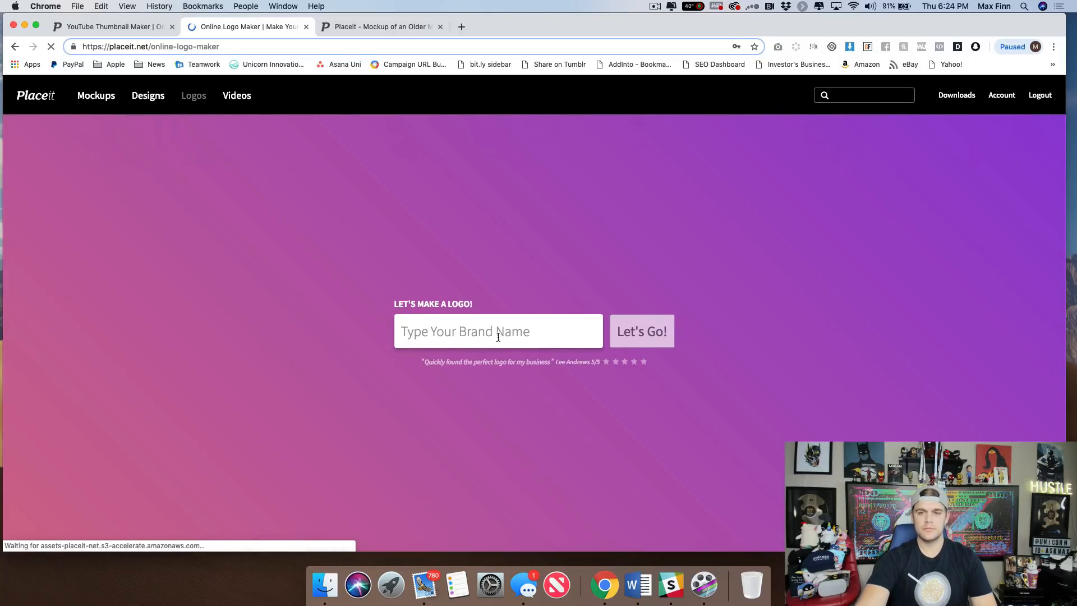
type("Unicorn Innovations")
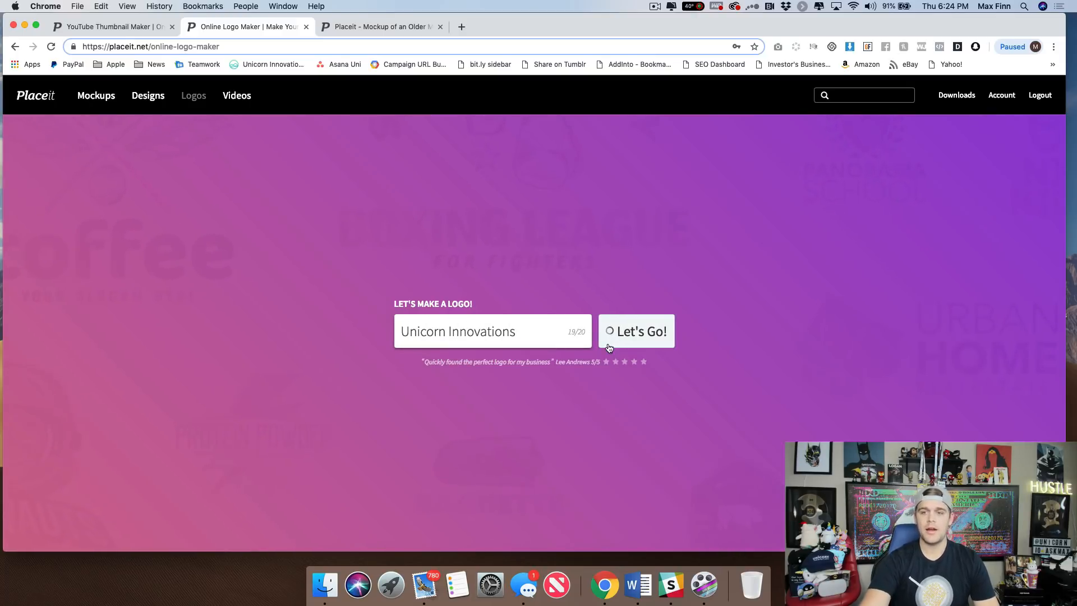
left_click(614, 332)
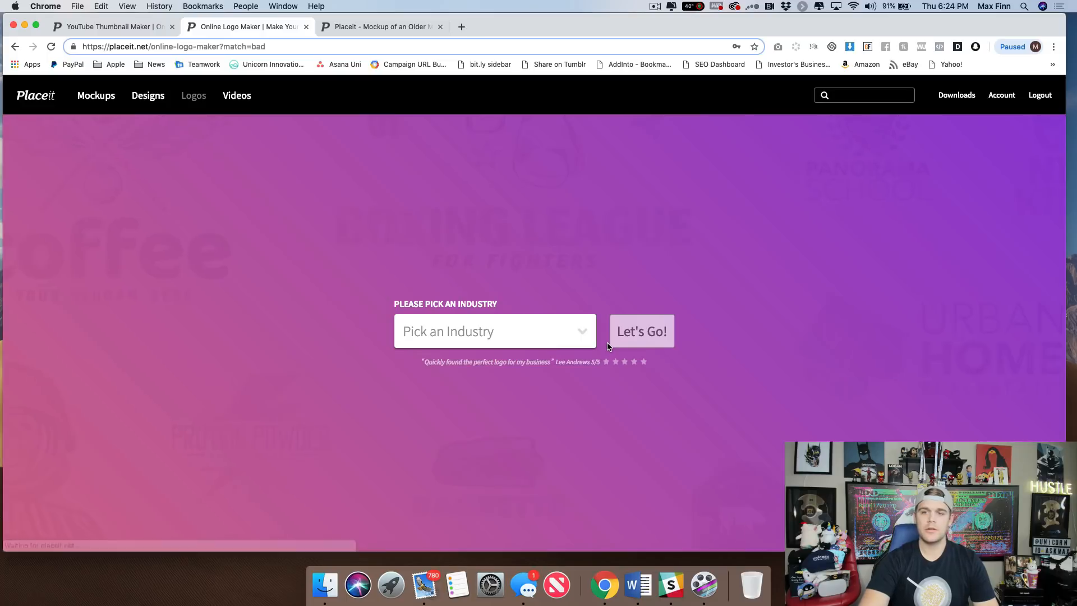
Choose Consulting as the logo's industry and generate the logo designs
left_click(550, 340)
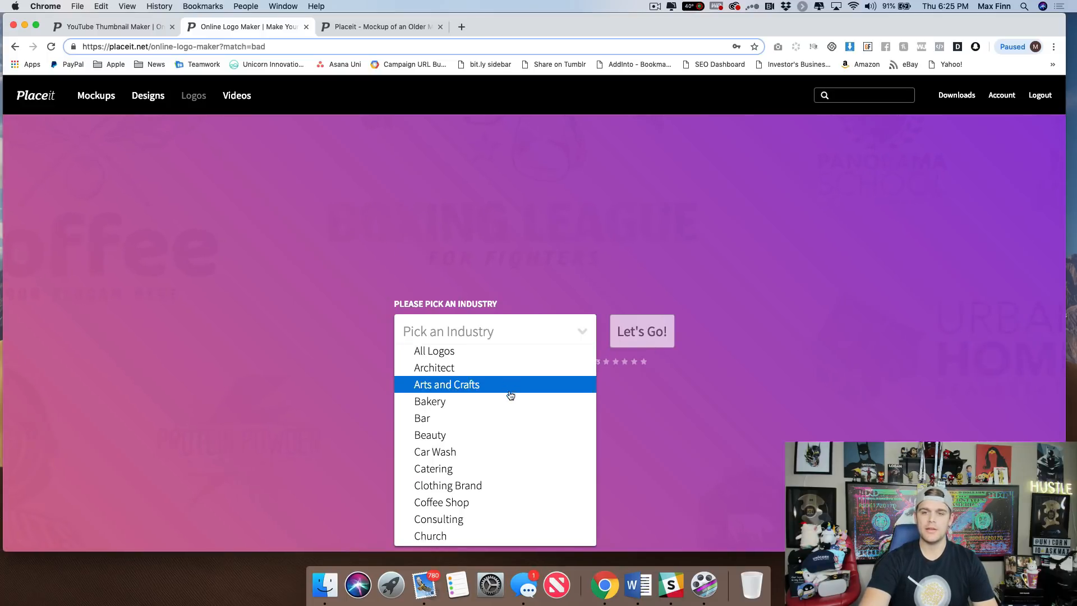
scroll(498, 406, "down", 5)
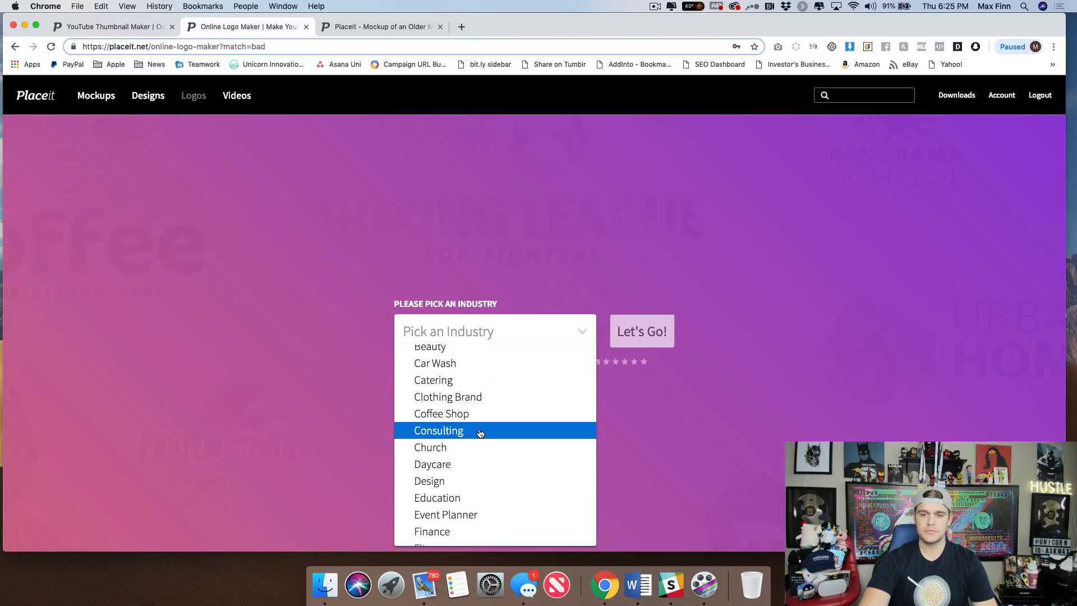
left_click(480, 432)
left_click(635, 340)
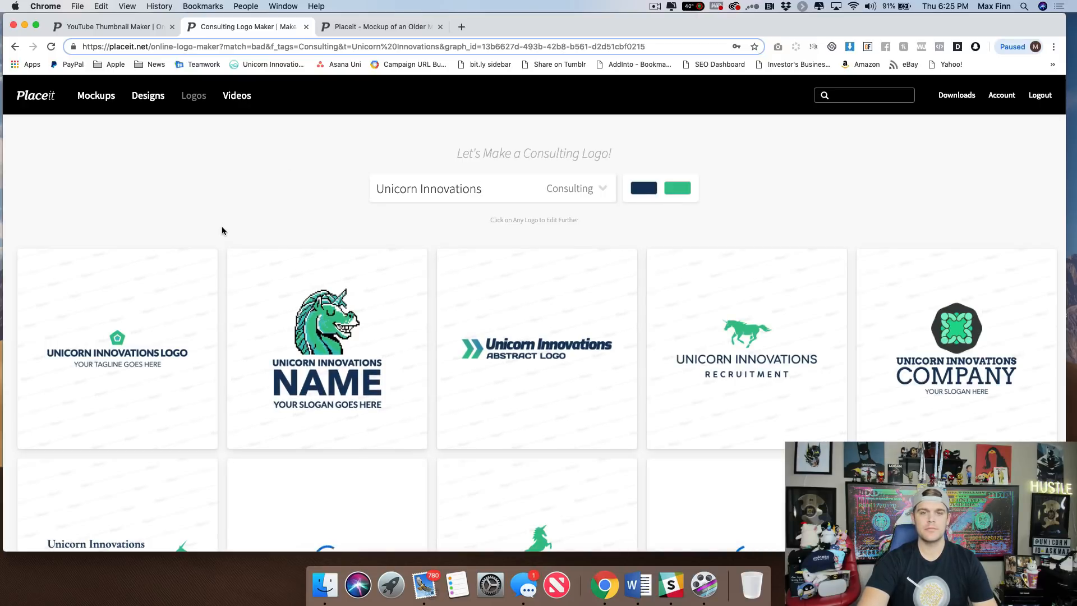
Browse the consulting logos, open the "RESOURCES" design with the geometric line-art unicorn for editing, and close the results page
scroll(224, 226, "down", 3)
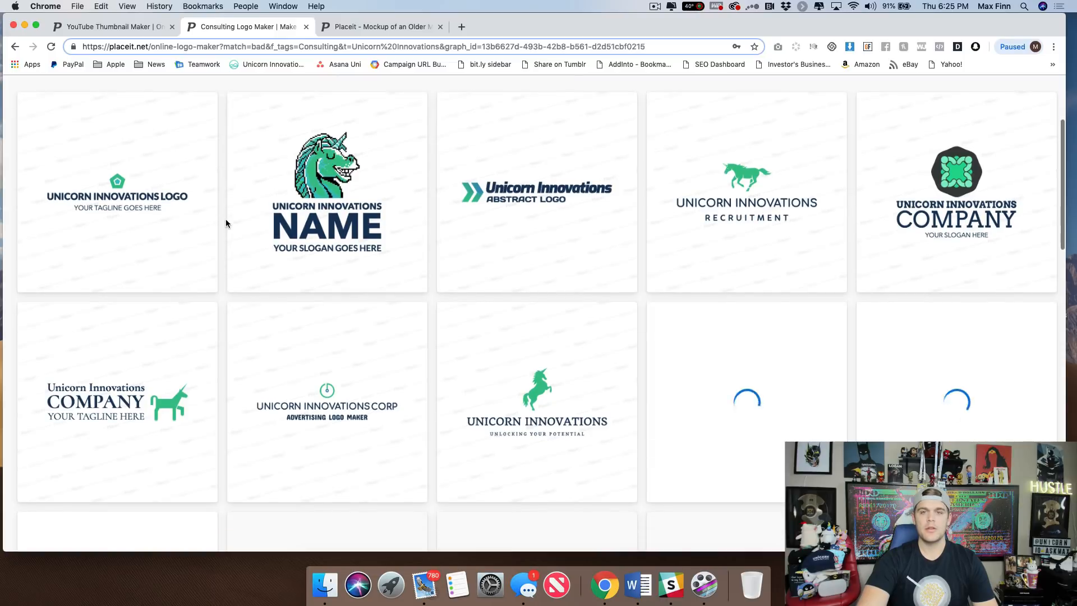
scroll(226, 222, "up", 2)
scroll(224, 223, "up", 2)
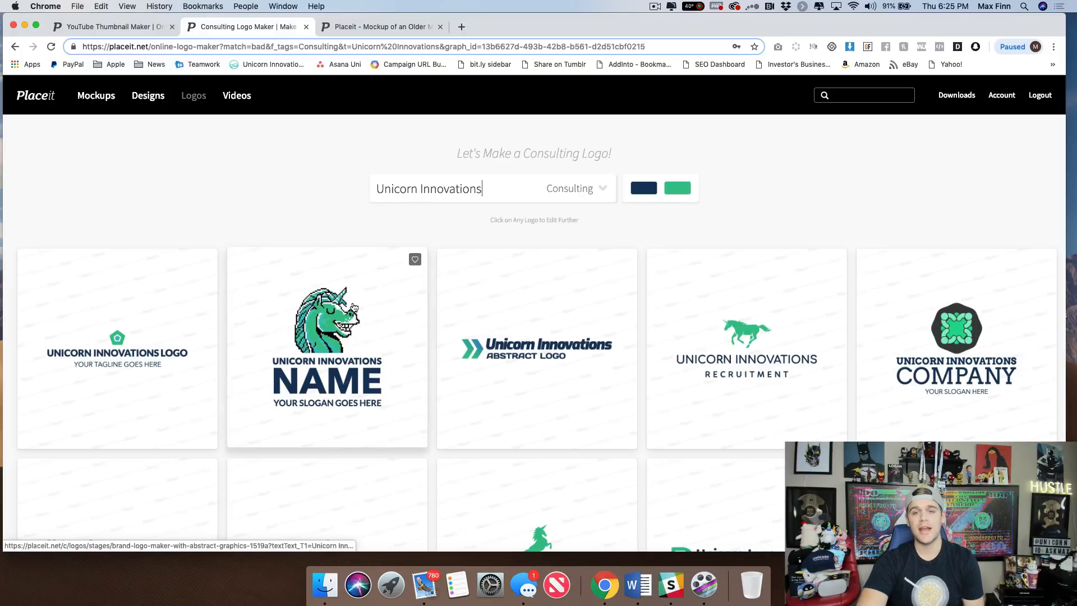
scroll(429, 319, "down", 3)
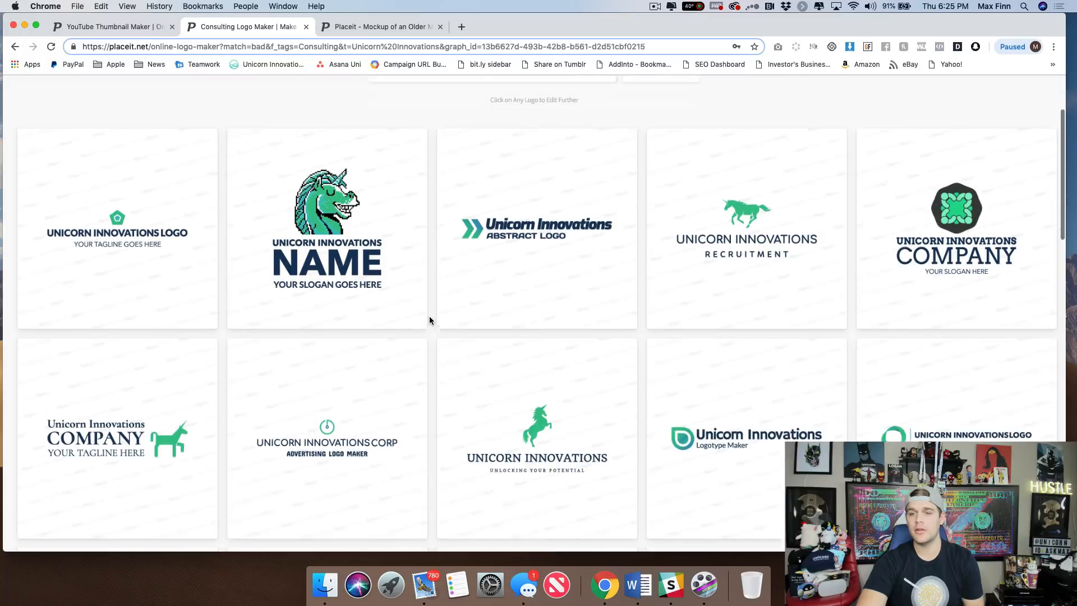
scroll(429, 320, "down", 5)
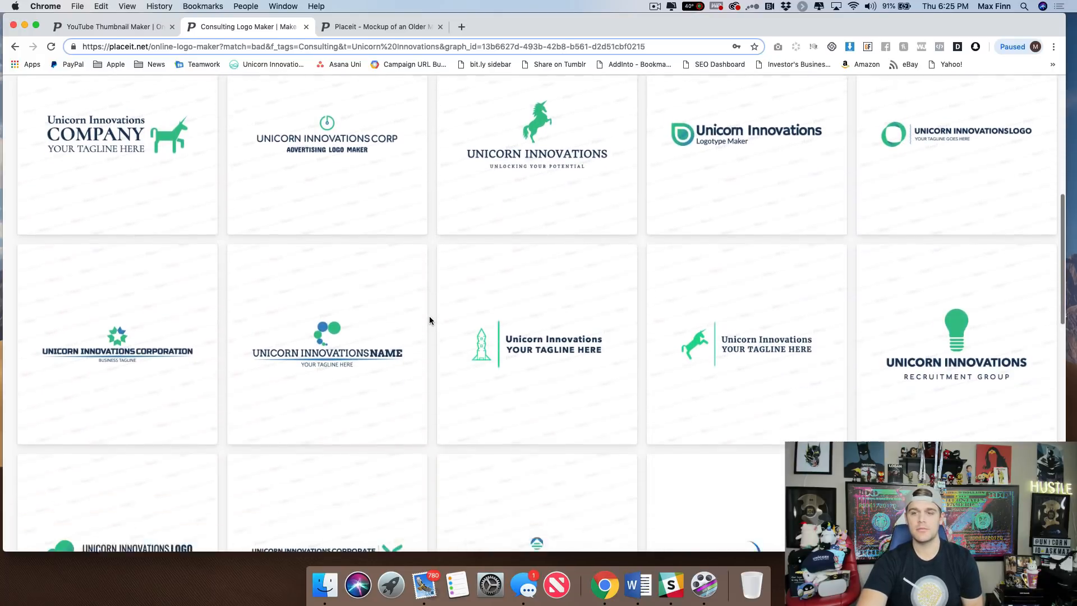
scroll(429, 320, "down", 7)
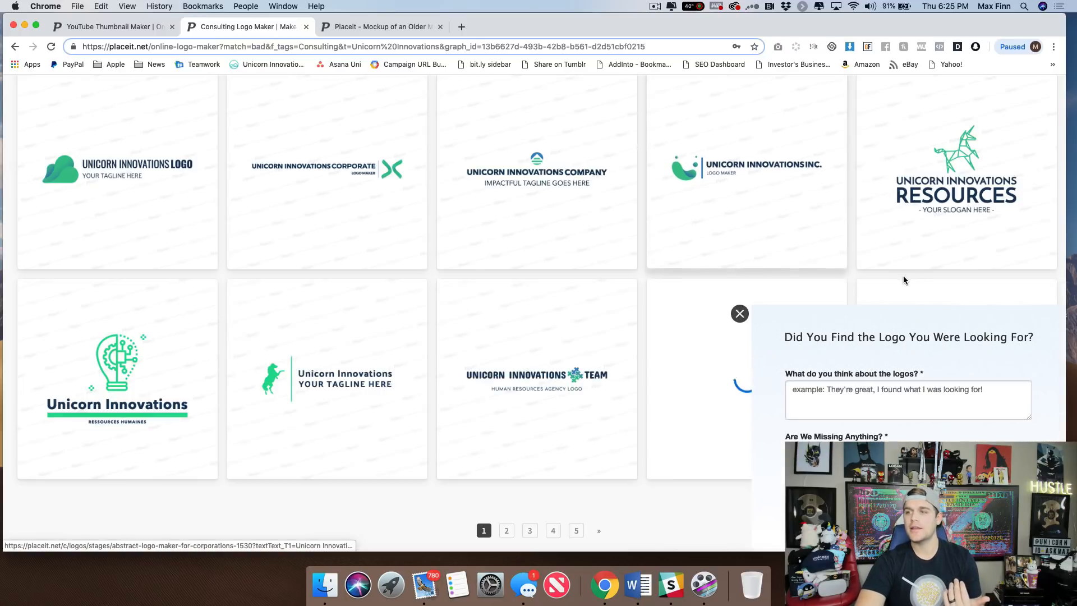
left_click(739, 314)
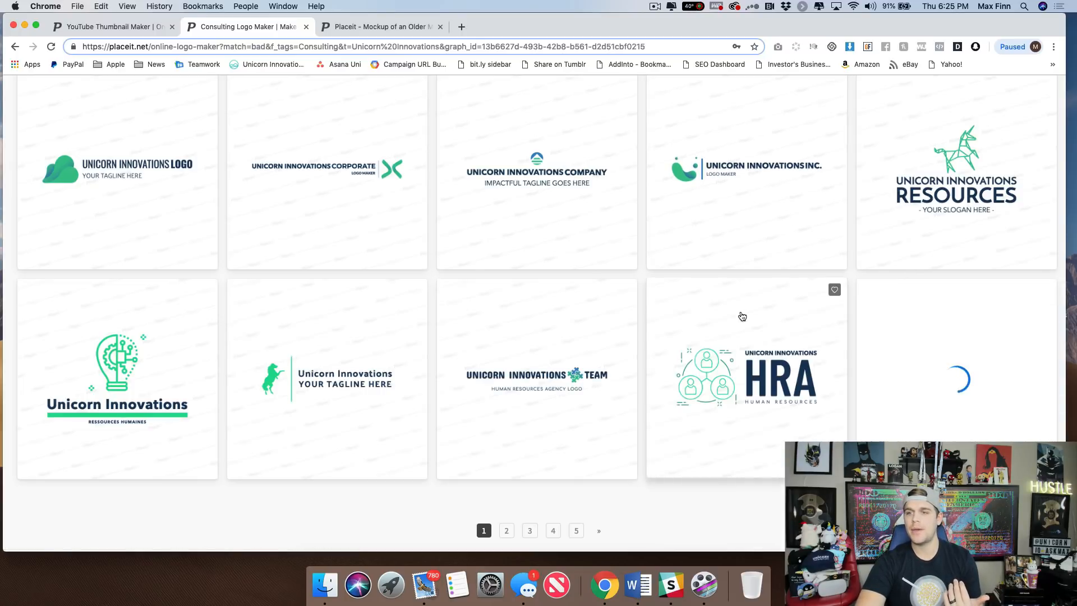
left_click(940, 210)
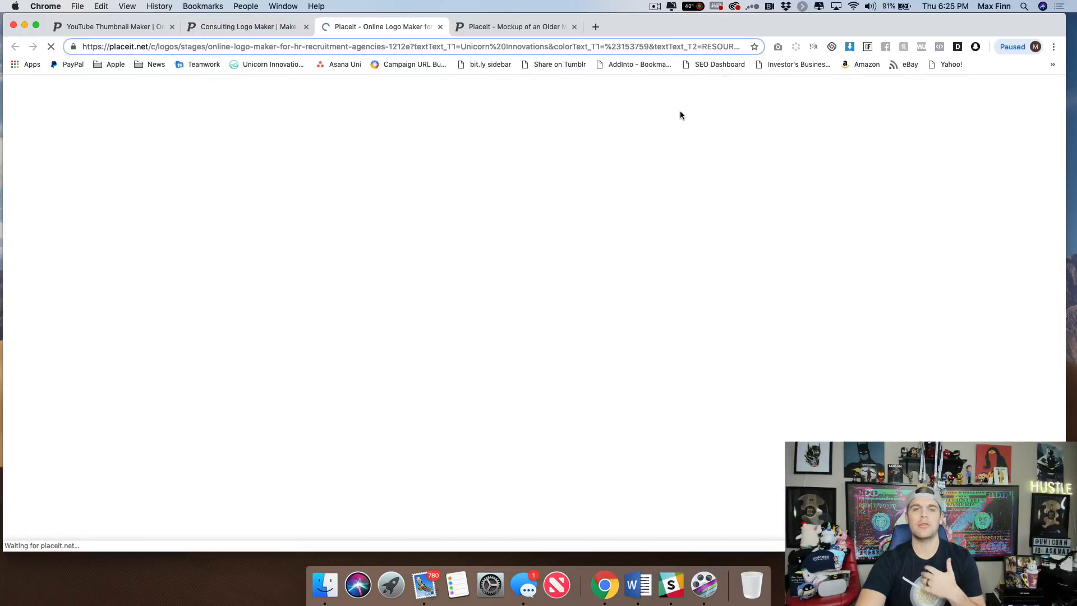
left_click(306, 27)
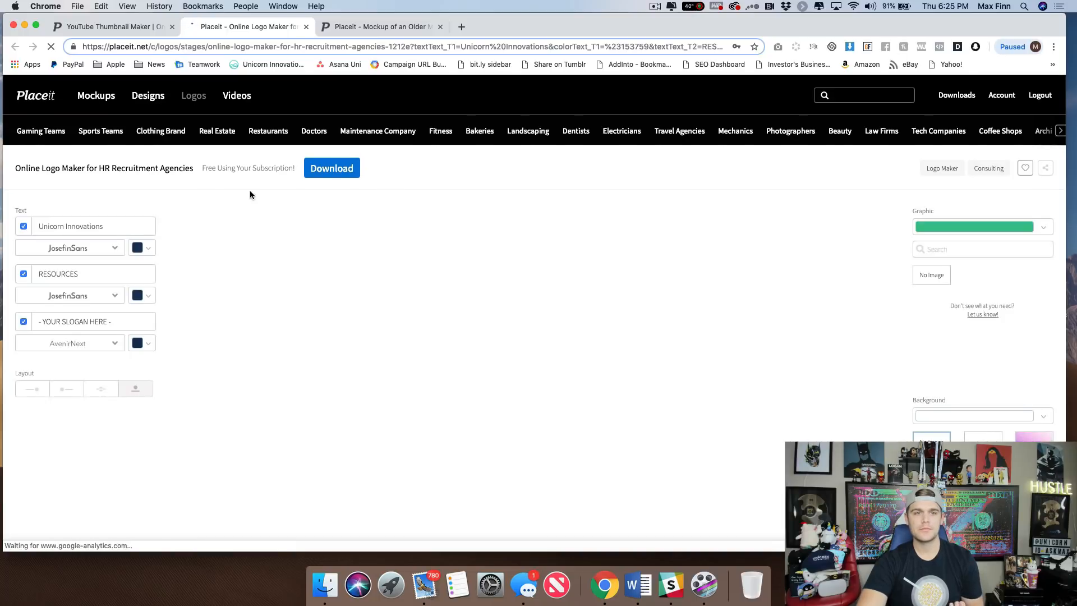
Change the logo's graphic to the outlined unicorn head in profile
scroll(264, 224, "down", 2)
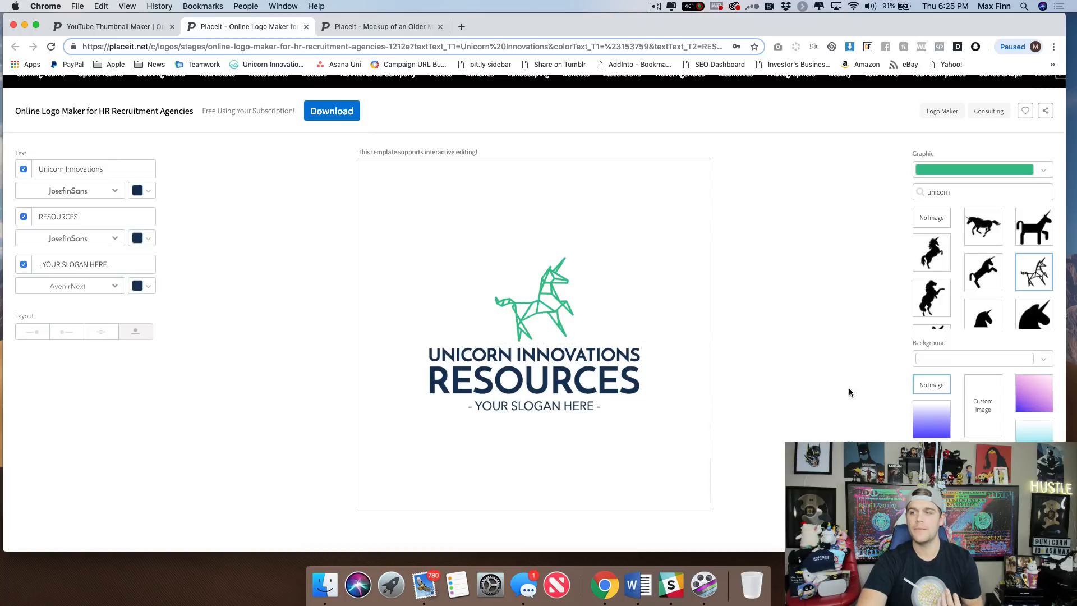
scroll(1009, 281, "down", 3)
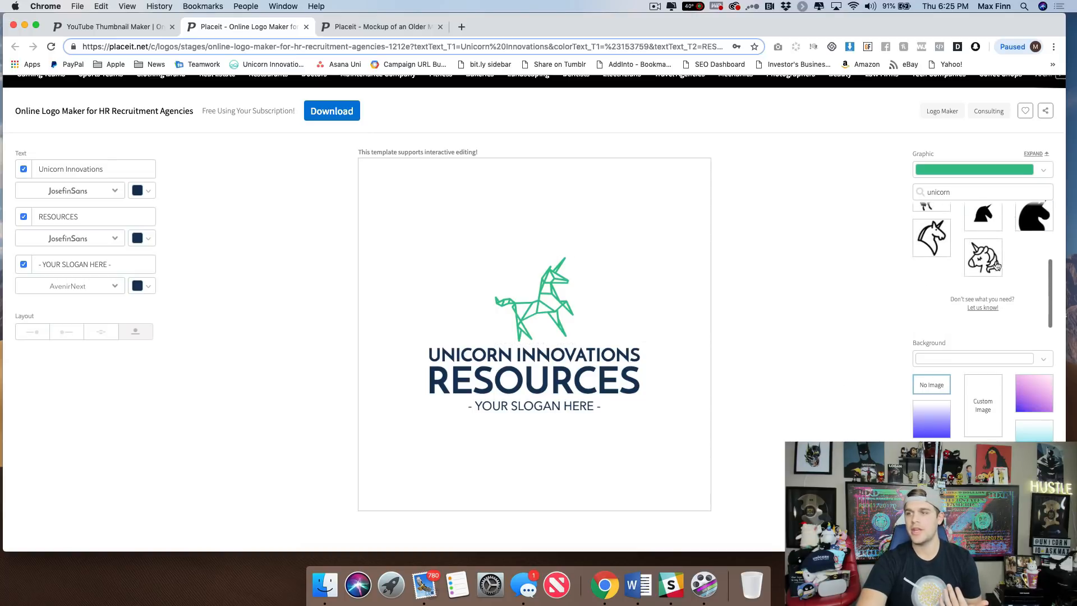
left_click(944, 236)
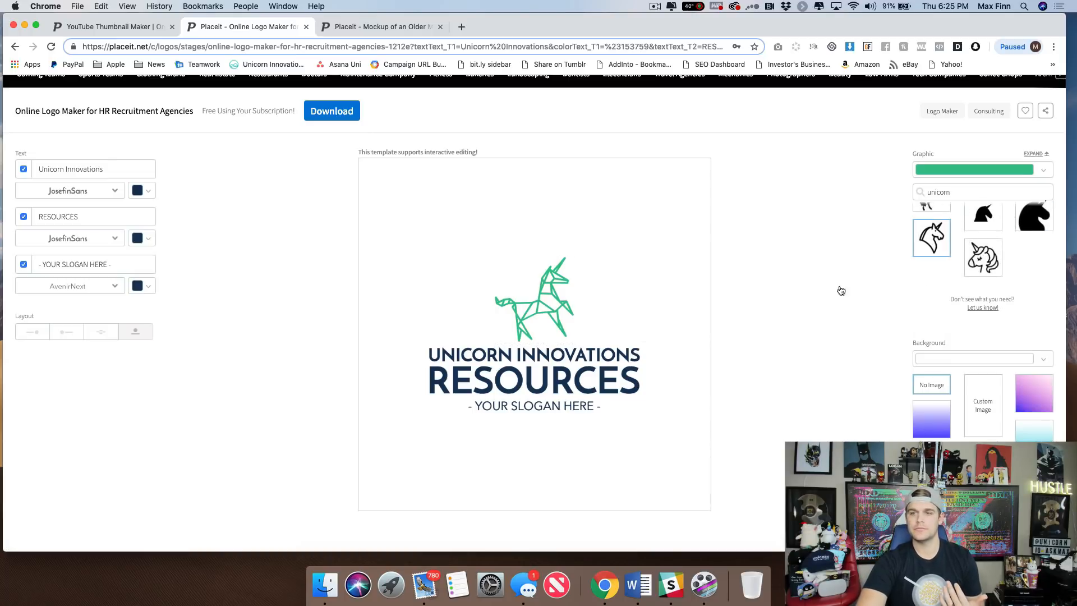
Leave the logo editor and open the Videos template section
scroll(574, 219, "up", 2)
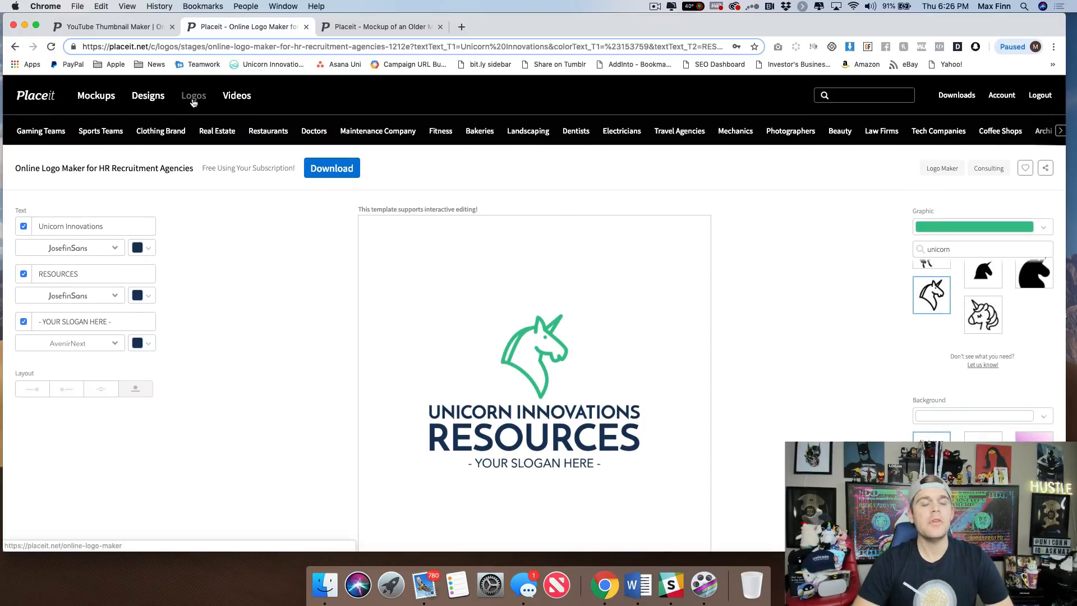
mouse_move(107, 100)
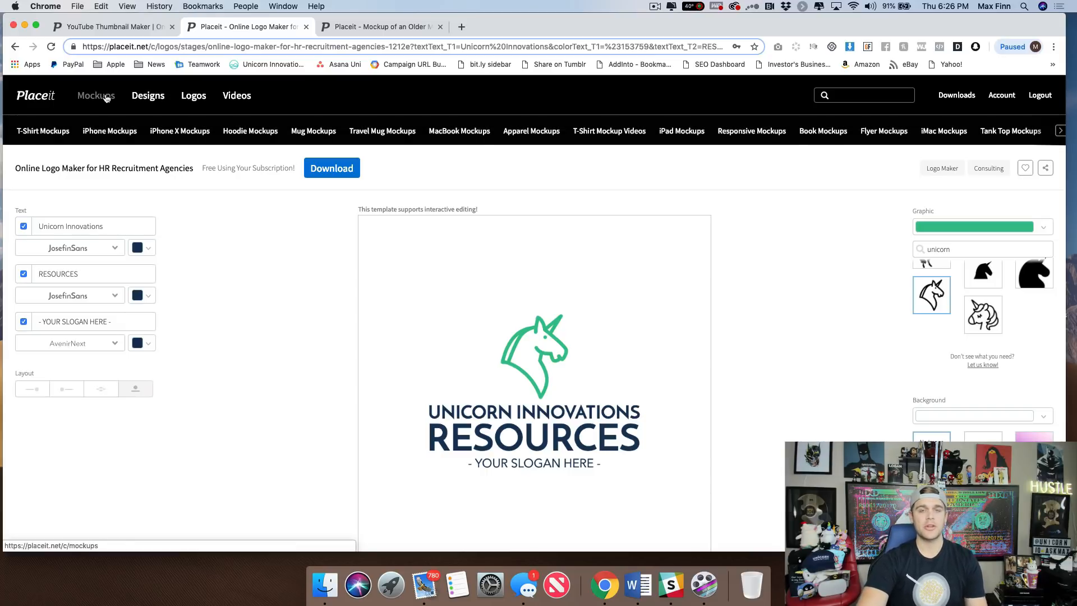
mouse_move(193, 102)
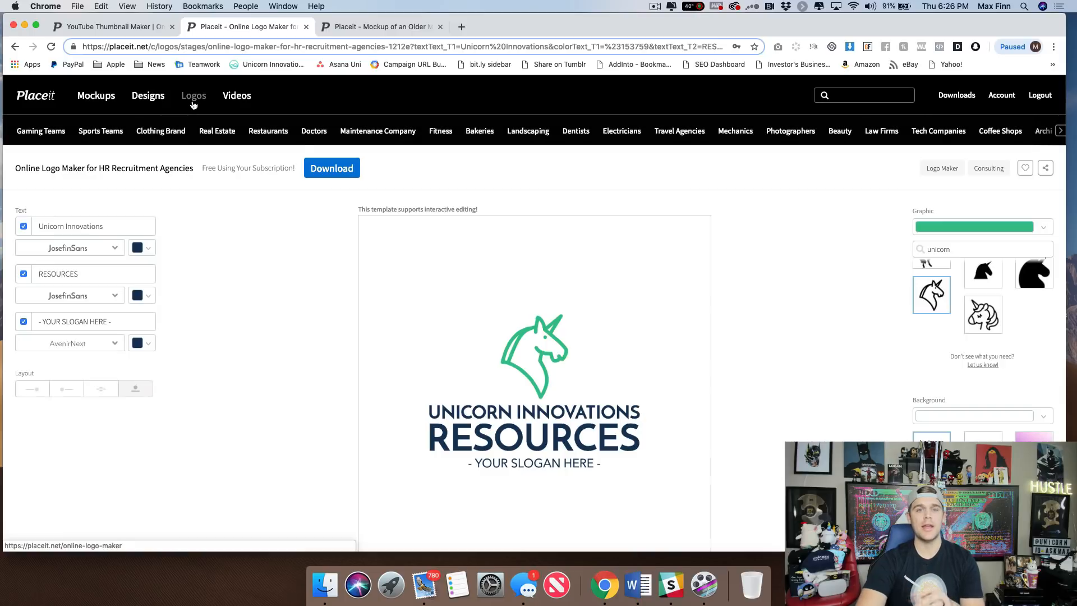
mouse_move(241, 103)
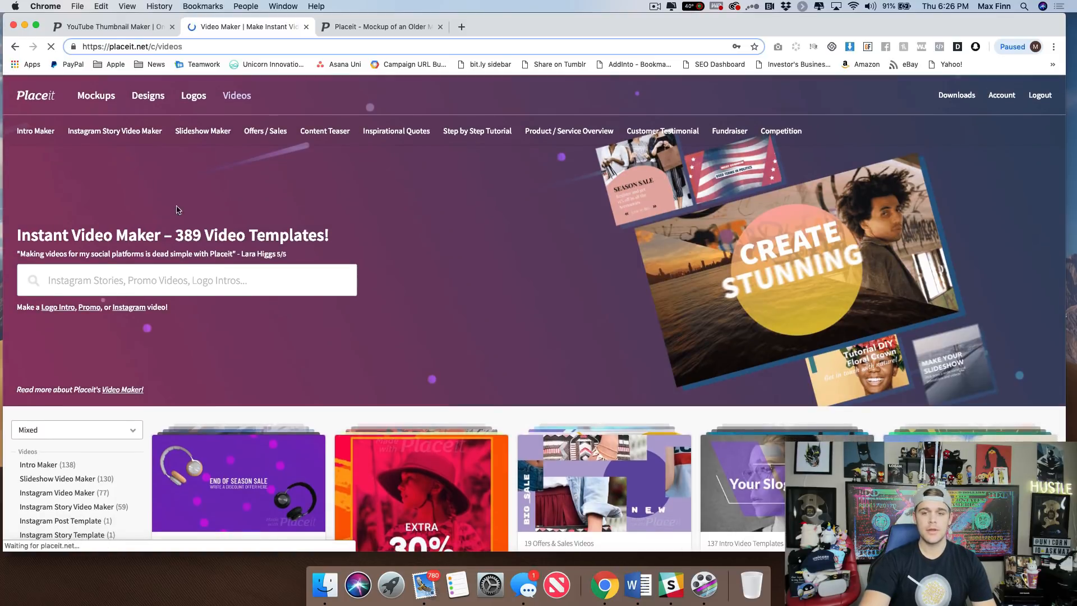
Examine the range of video templates, including slideshows, offers, intros, inspirational quotes and clothing promos
scroll(181, 206, "down", 3)
mouse_move(281, 400)
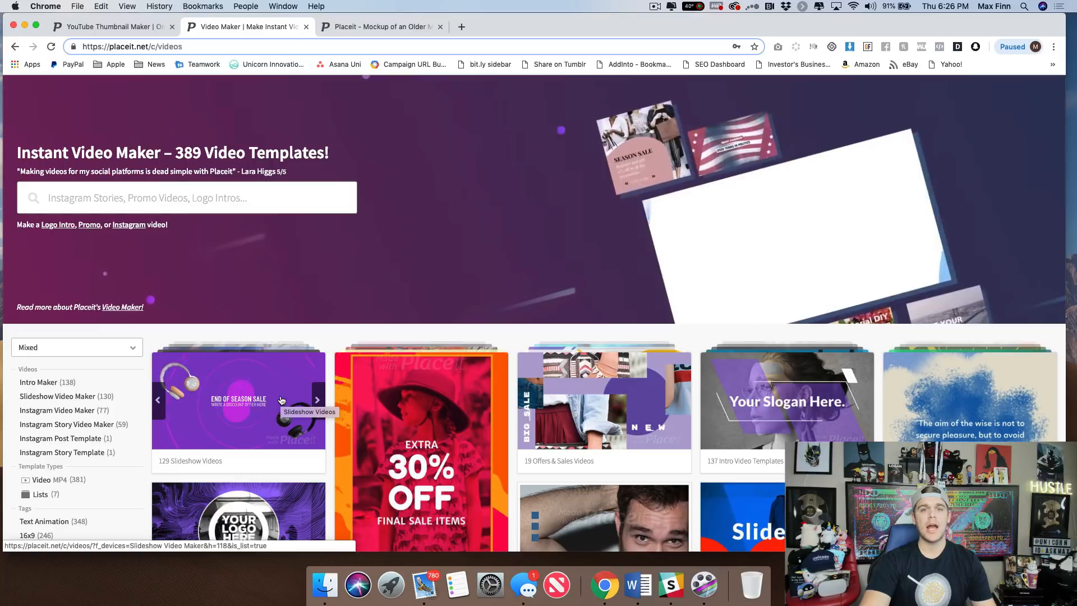
scroll(282, 399, "down", 3)
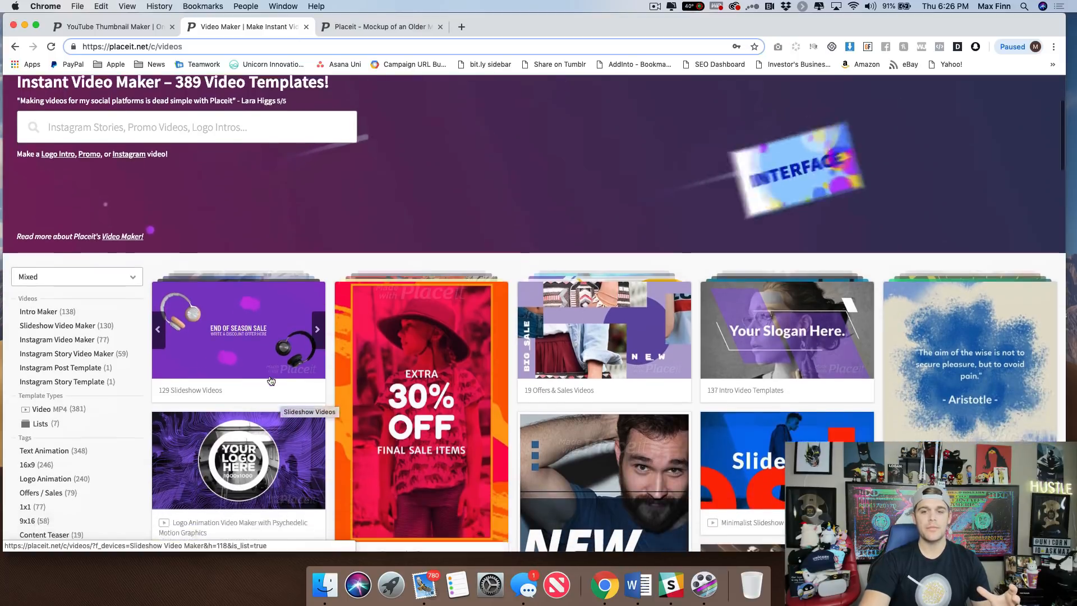
scroll(459, 379, "down", 1)
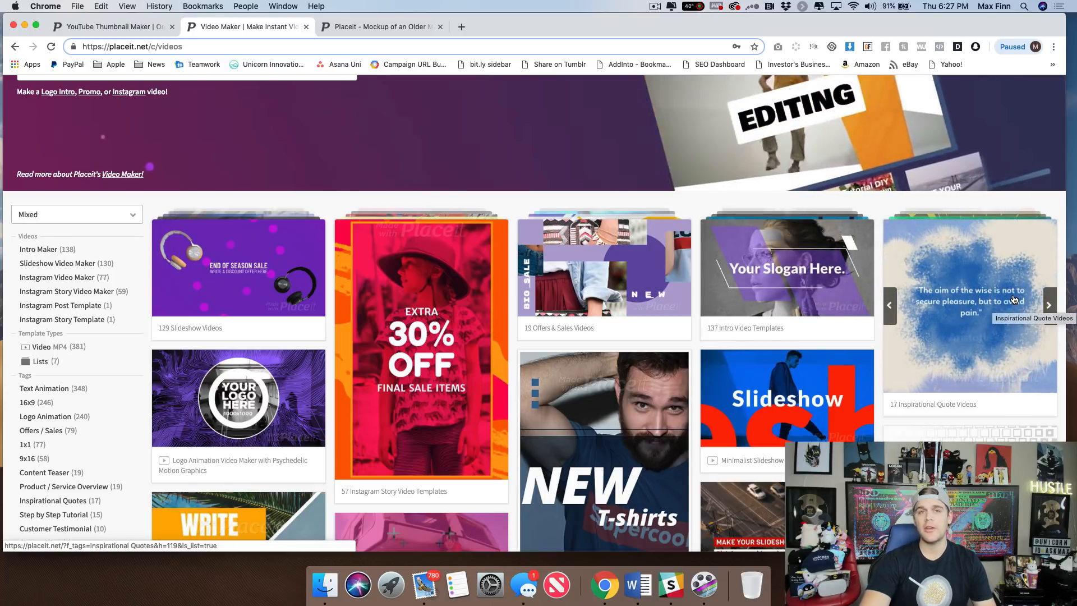
scroll(1005, 293, "down", 1)
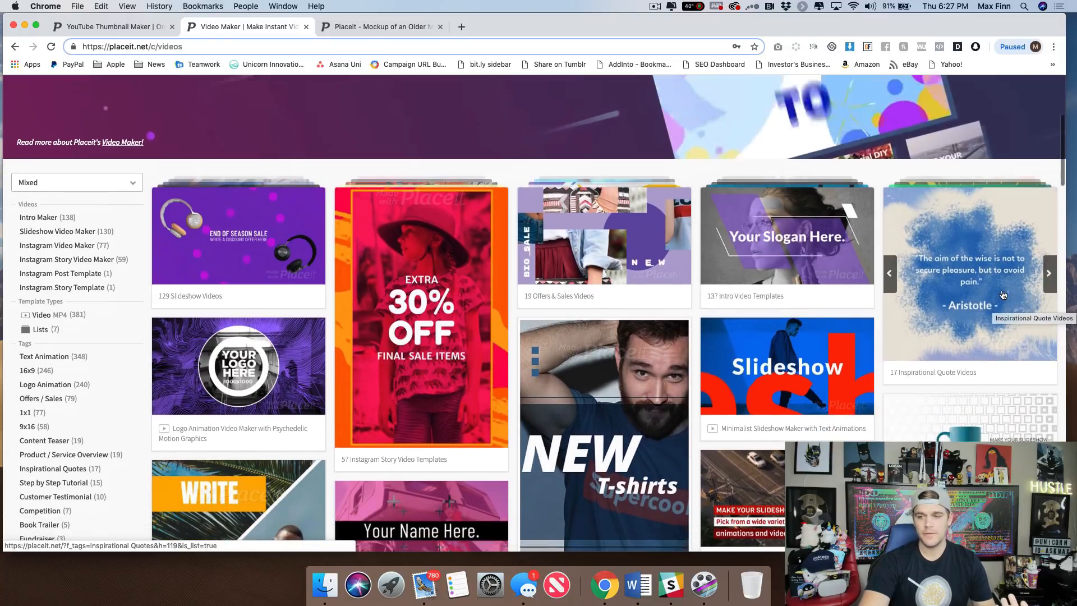
scroll(999, 294, "down", 3)
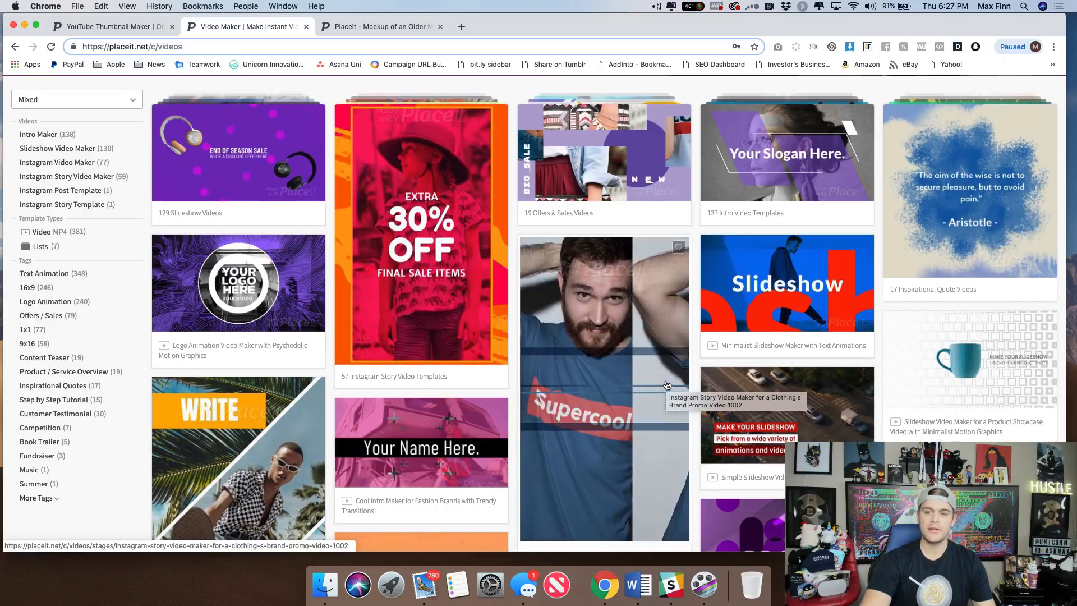
scroll(667, 385, "down", 2)
scroll(636, 373, "down", 5)
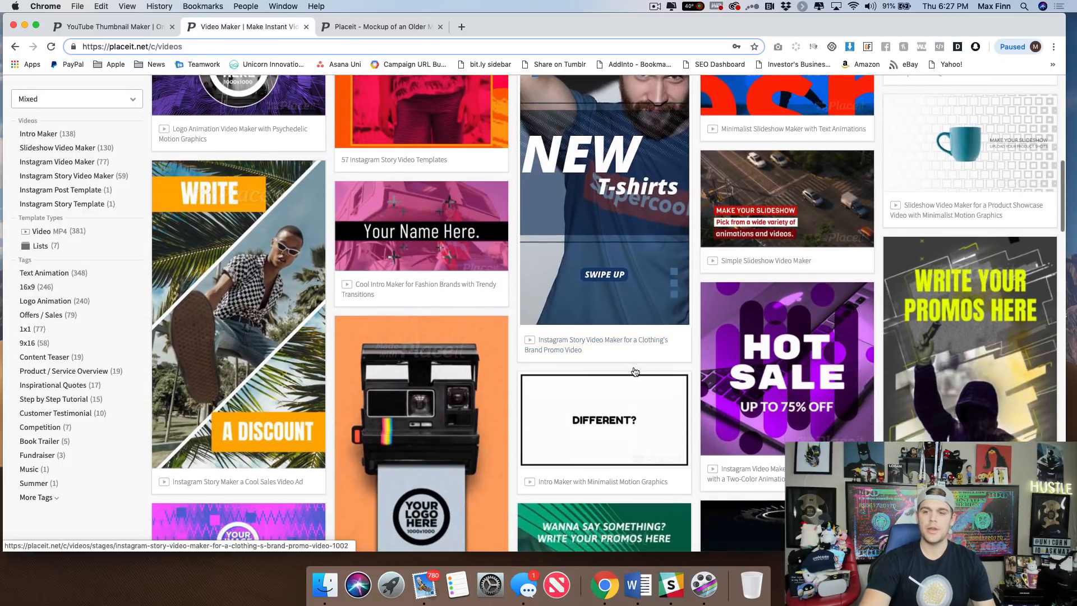
scroll(617, 363, "up", 15)
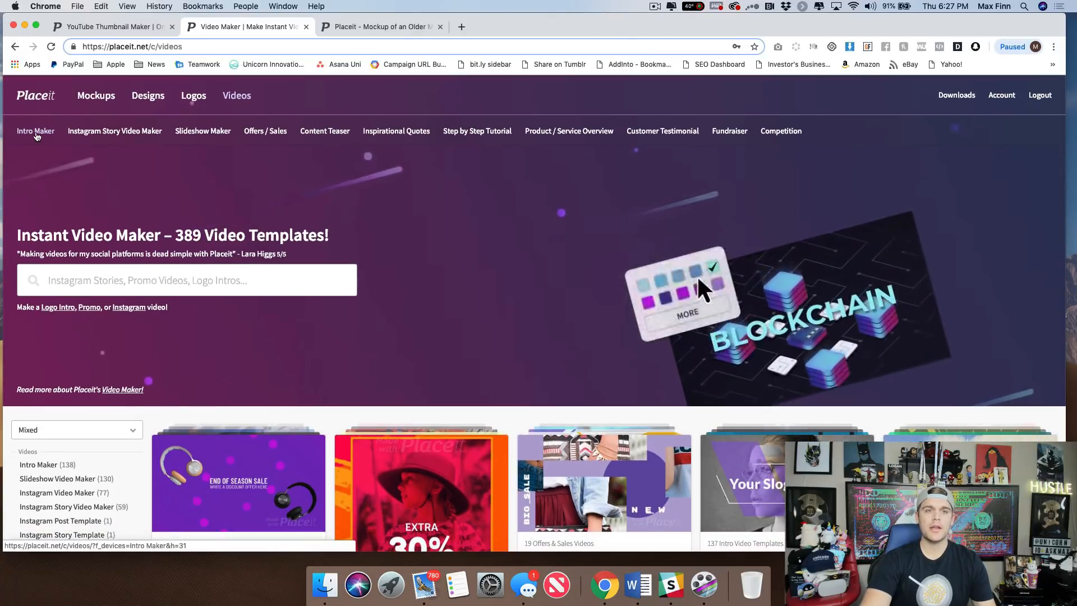
Browse the Instagram Story Video Maker templates and open "Instagram Story Maker with Dynamic Effects" for editing
left_click(132, 136)
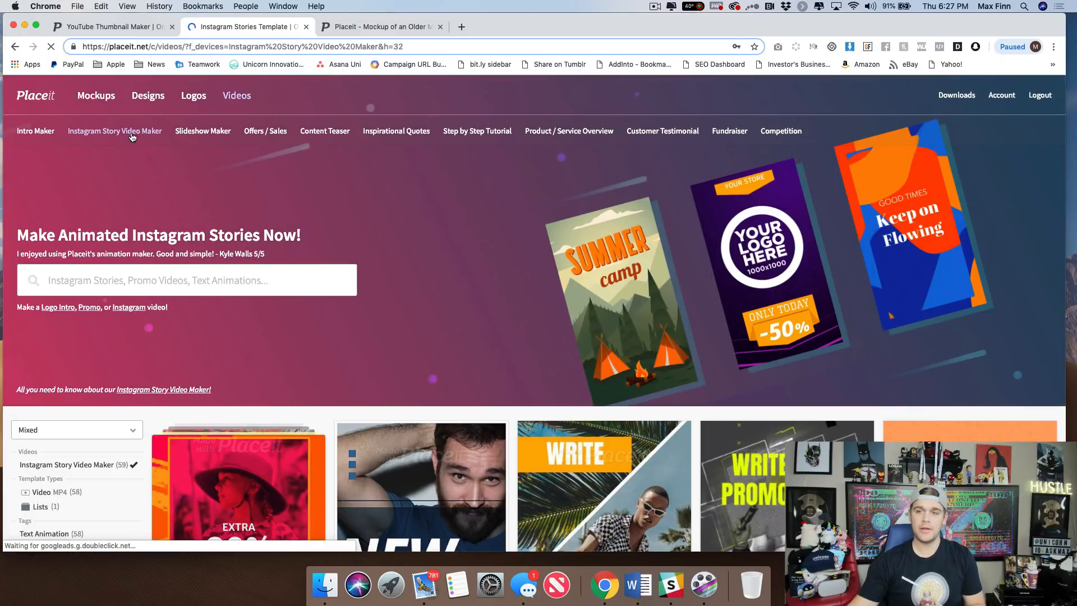
scroll(132, 206, "down", 5)
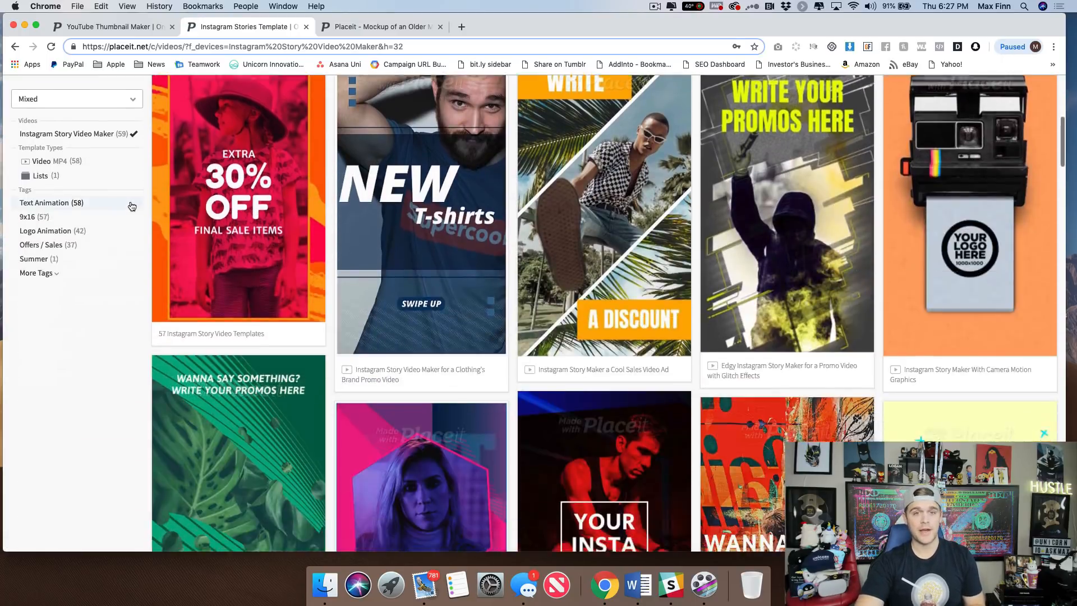
scroll(132, 206, "down", 1)
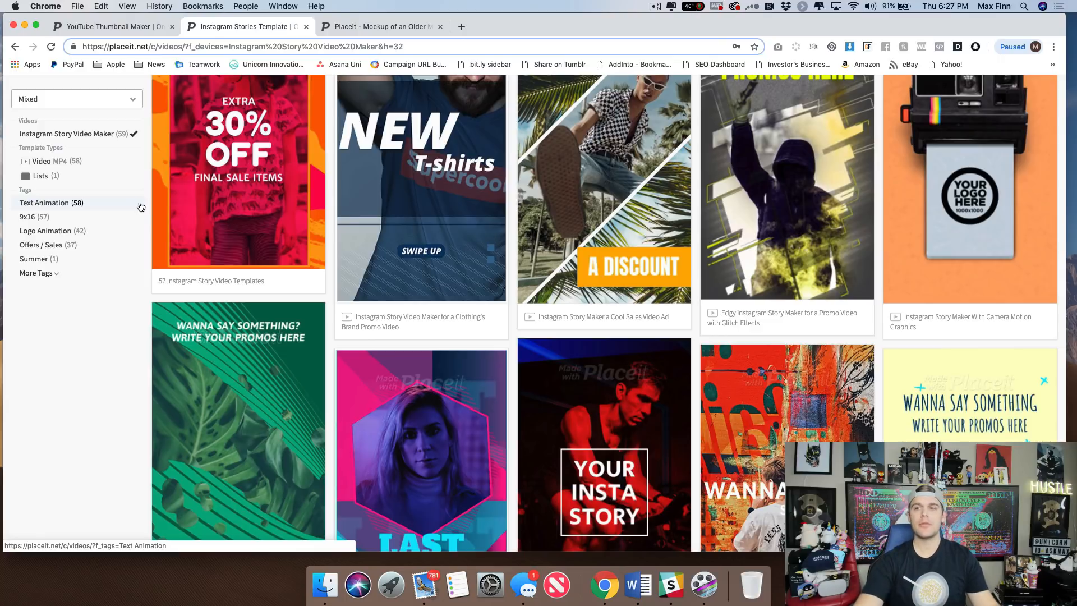
scroll(806, 230, "up", 2)
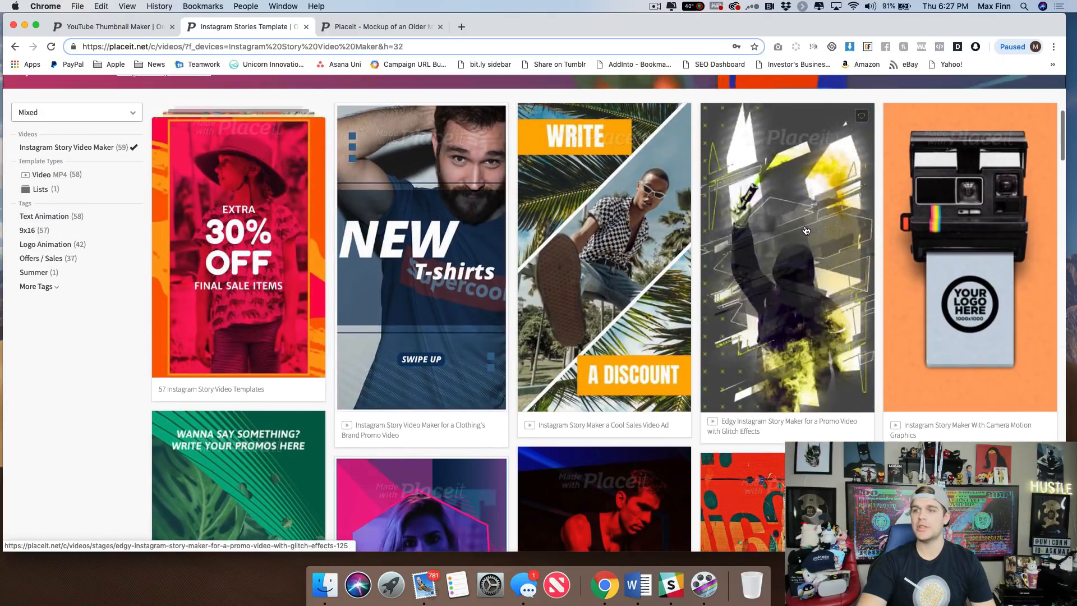
scroll(785, 230, "down", 8)
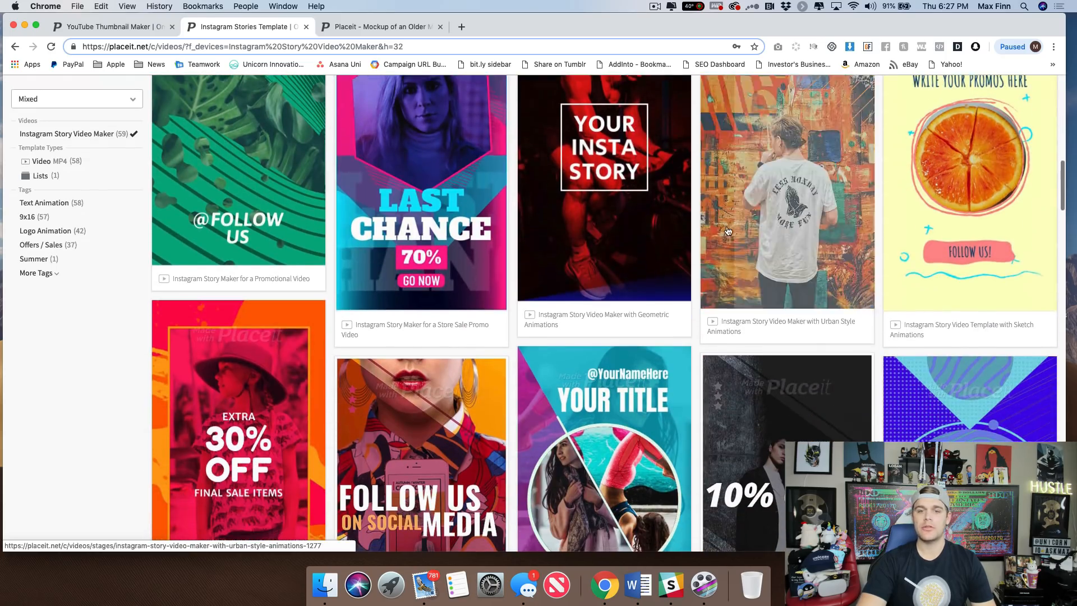
scroll(426, 235, "down", 2)
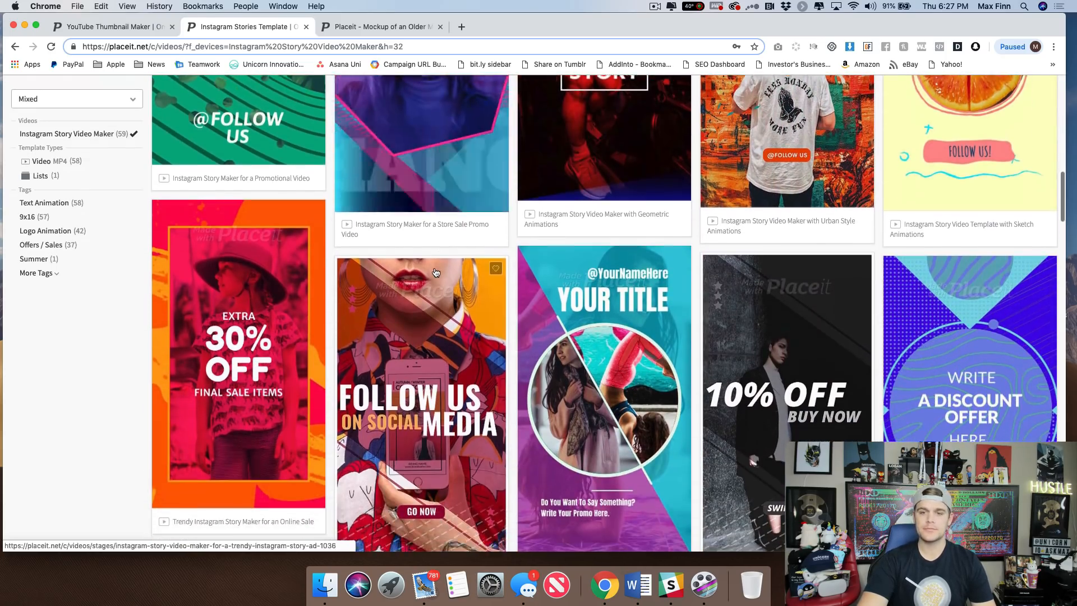
scroll(436, 272, "down", 5)
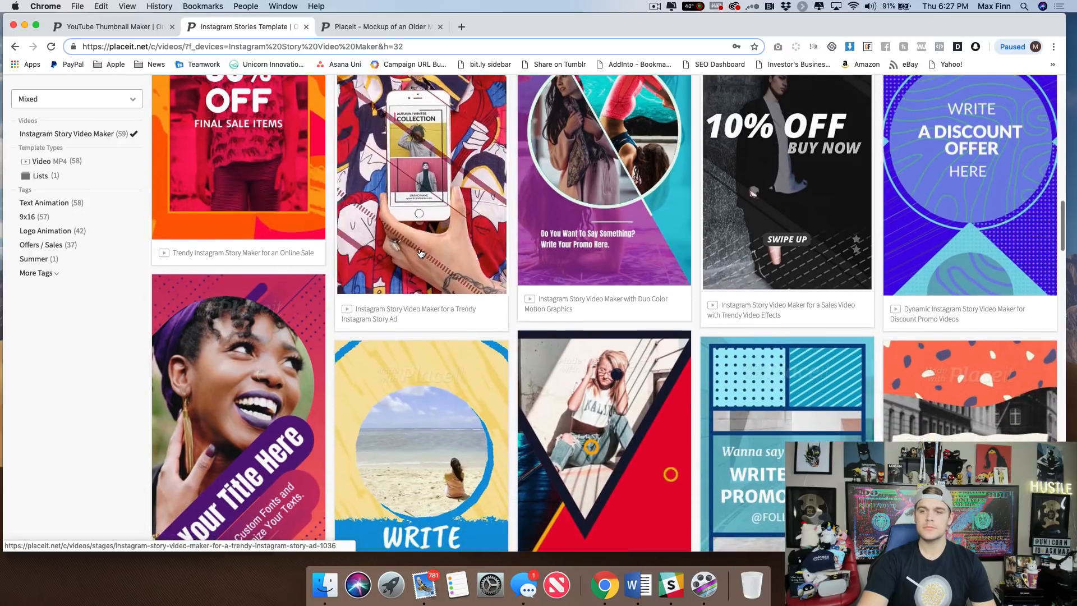
scroll(420, 253, "down", 3)
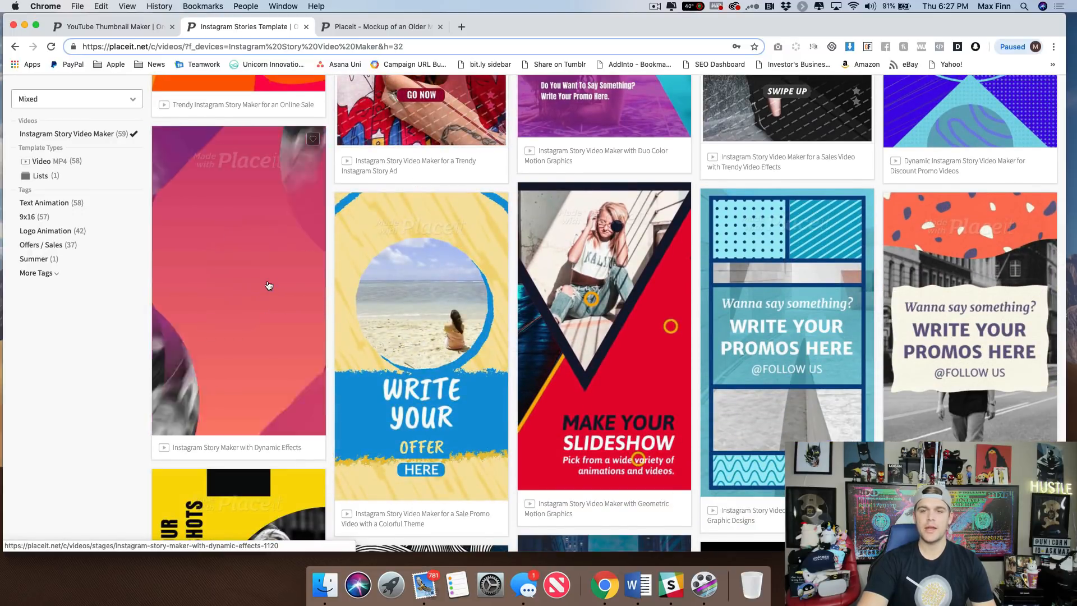
left_click(268, 286)
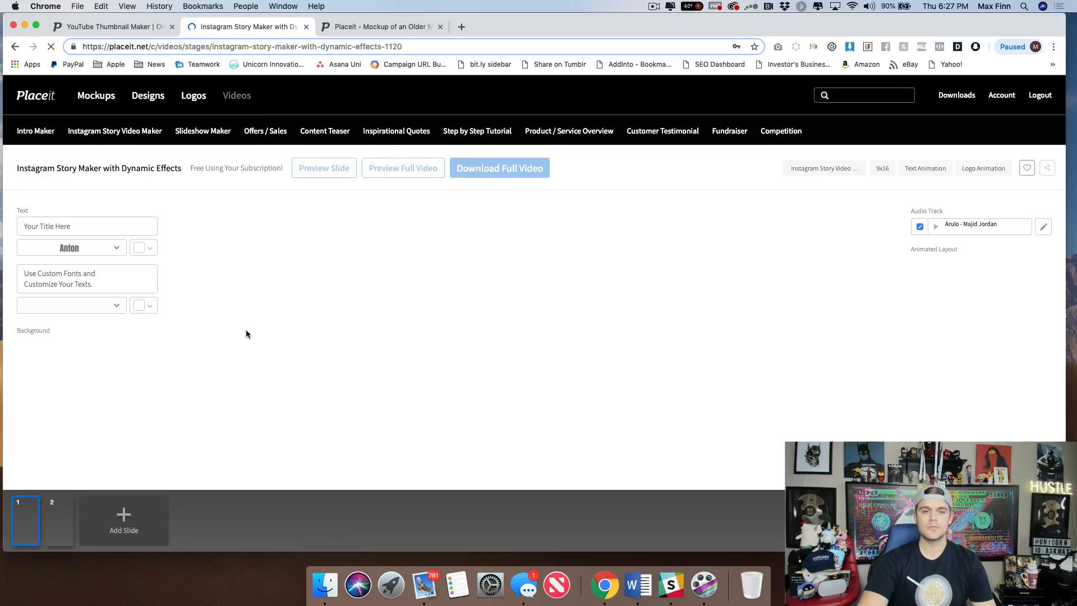
Look over the story template's first slide and choose a different stock photo as its background
scroll(223, 317, "down", 1)
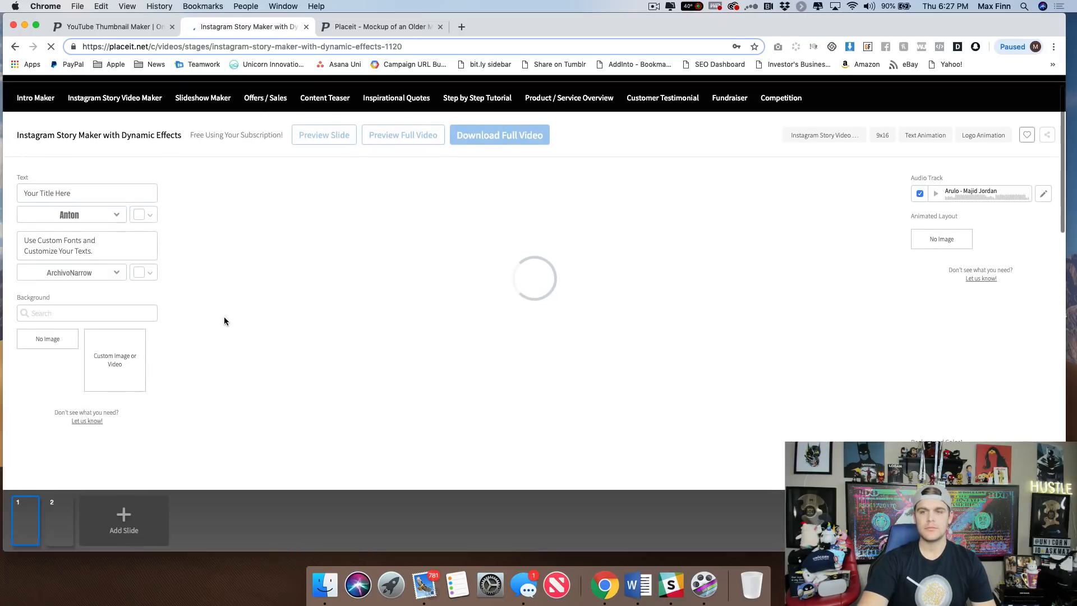
scroll(224, 317, "down", 1)
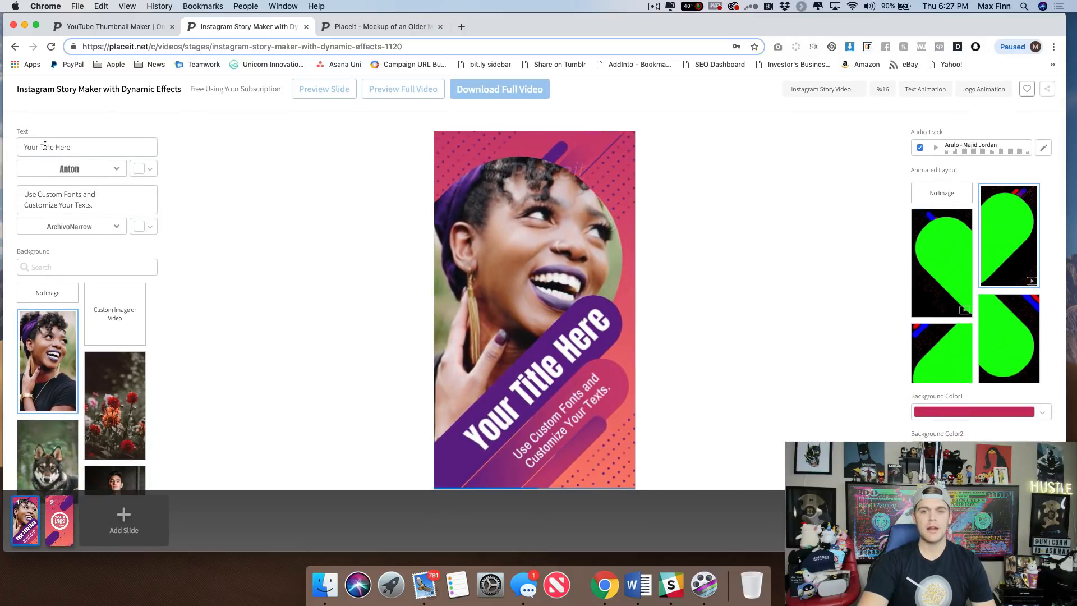
mouse_move(480, 365)
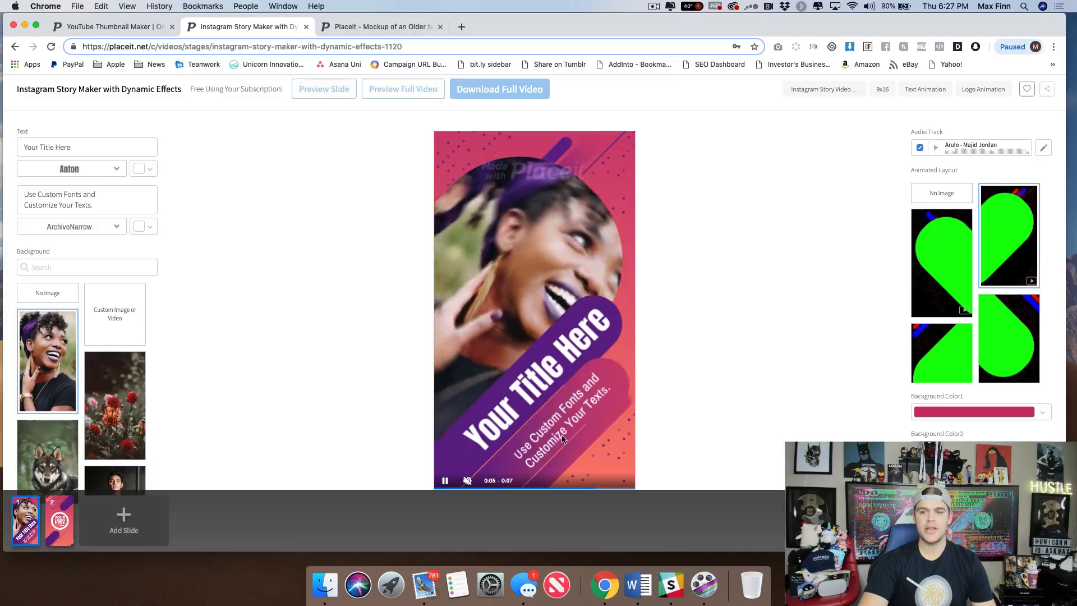
scroll(101, 379, "down", 1)
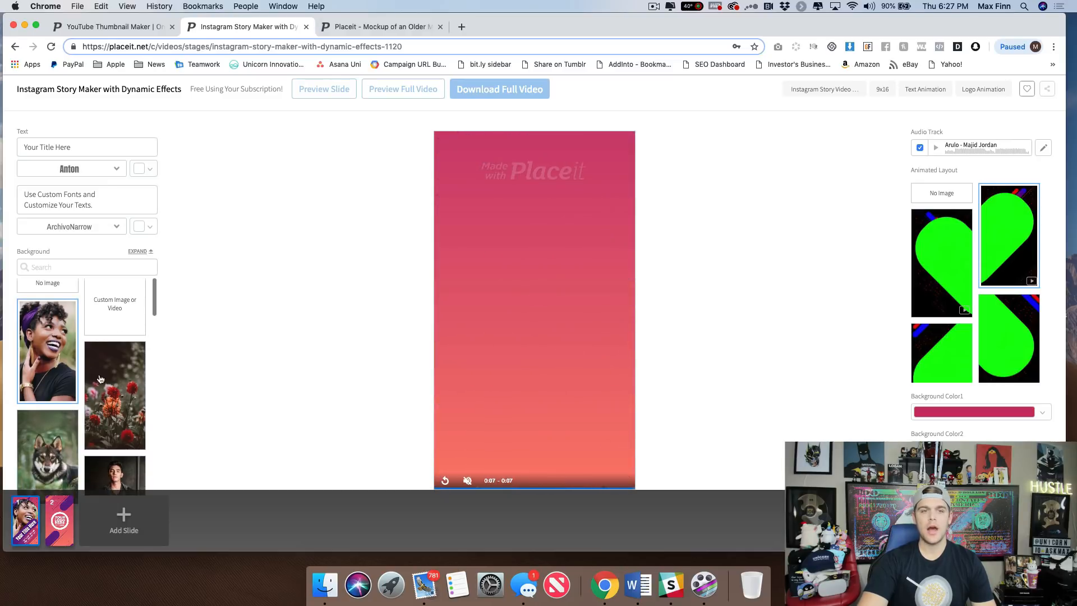
scroll(91, 398, "down", 10)
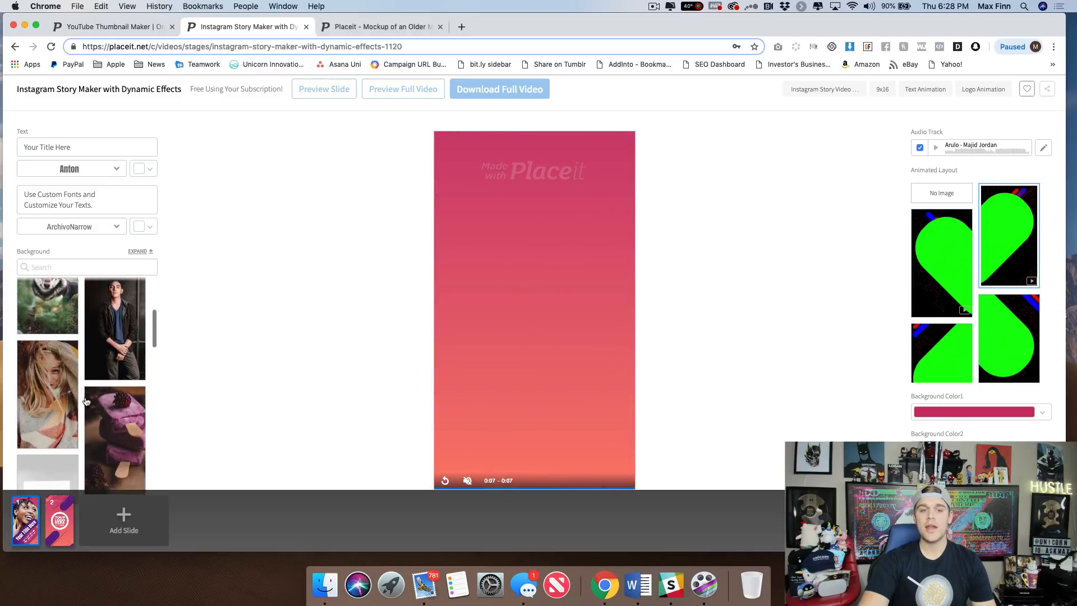
scroll(91, 399, "down", 3)
left_click(119, 351)
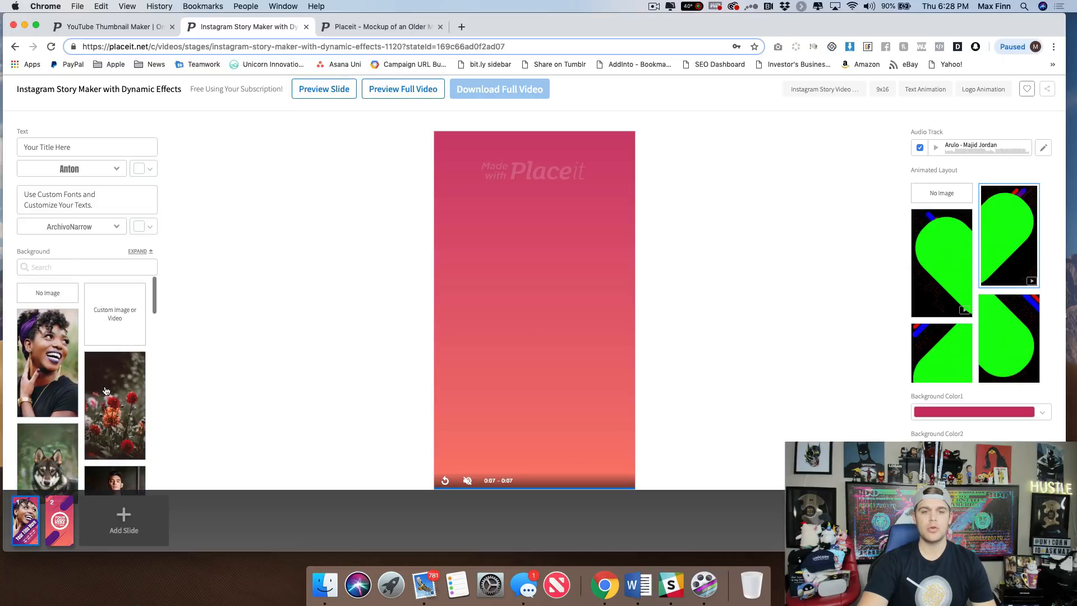
scroll(106, 391, "down", 8)
scroll(109, 390, "up", 10)
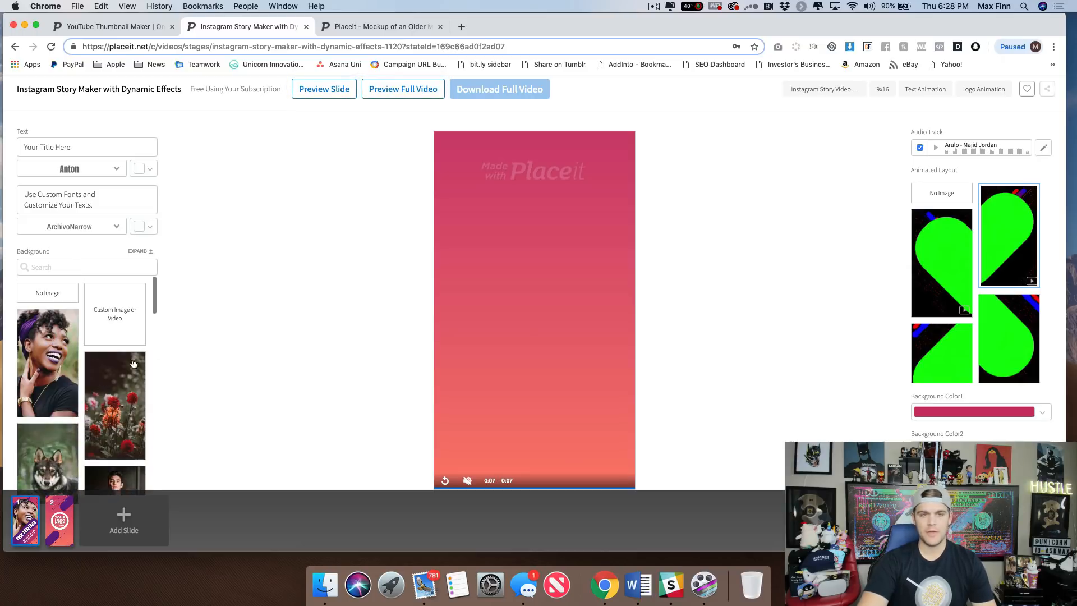
scroll(446, 396, "down", 1)
Replay the first slide's animation in the preview
left_click(446, 394)
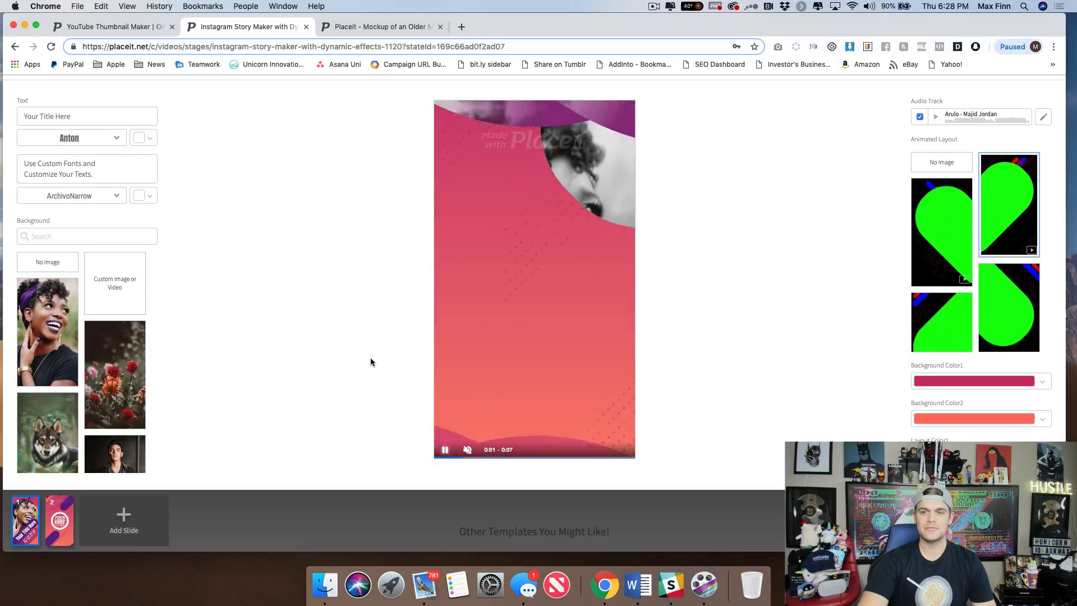
scroll(370, 362, "up", 3)
scroll(370, 361, "down", 2)
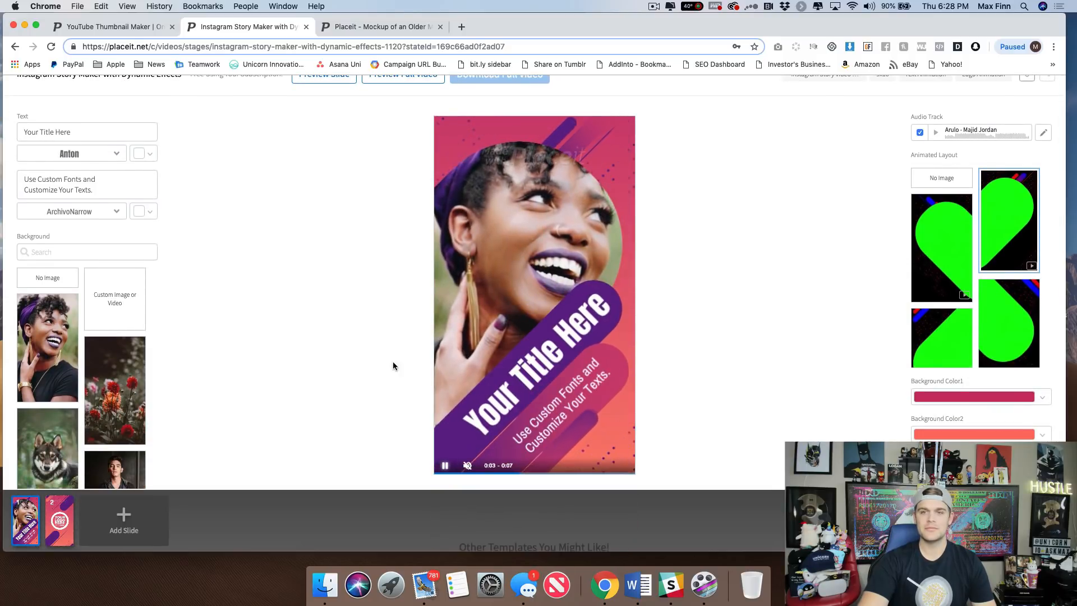
Apply the animated layout whose green image area fills nearly the whole frame, with black upper-left and lower-right corners, and review the color settings
scroll(308, 168, "up", 1)
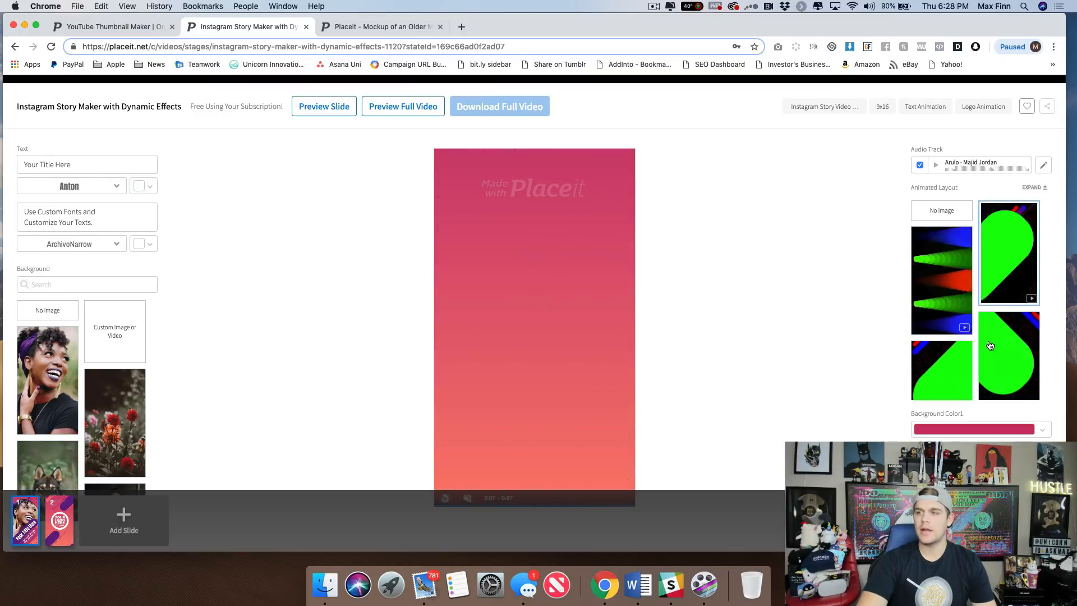
scroll(978, 348, "down", 3)
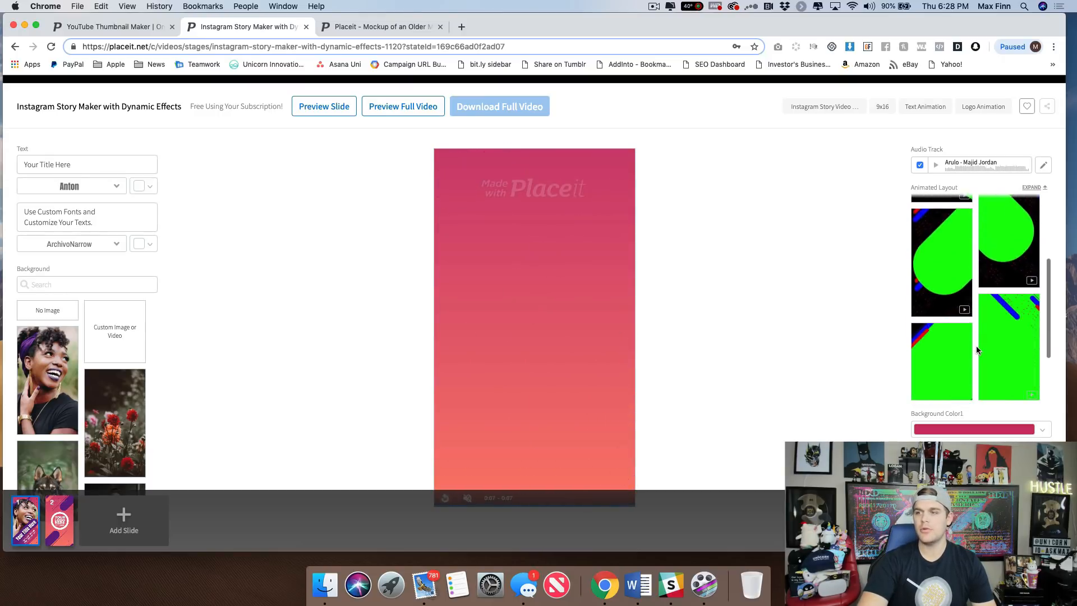
scroll(975, 345, "down", 2)
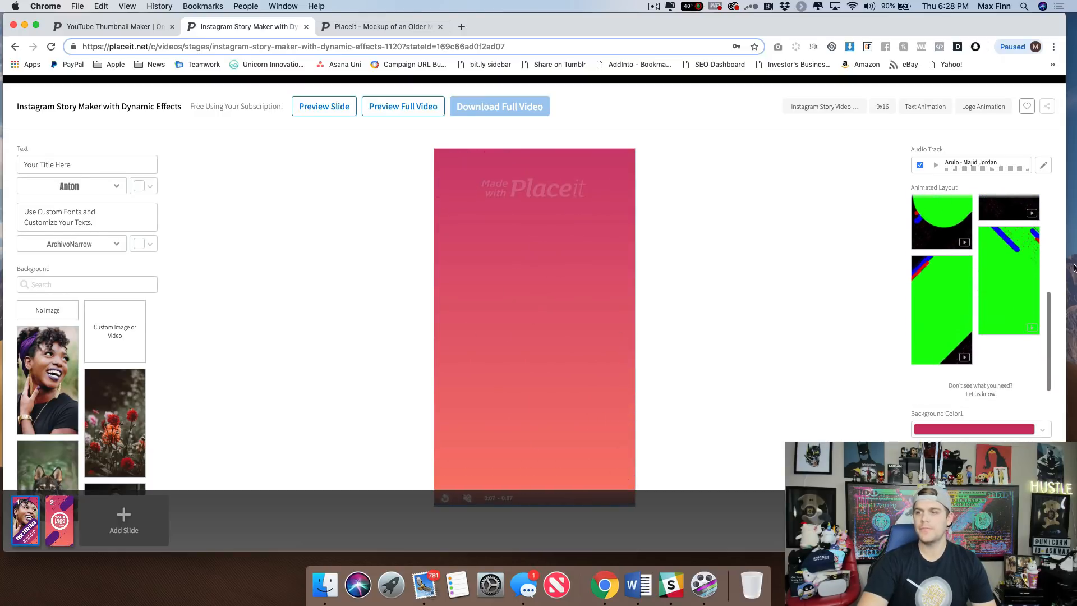
scroll(952, 290, "down", 1)
left_click(947, 278)
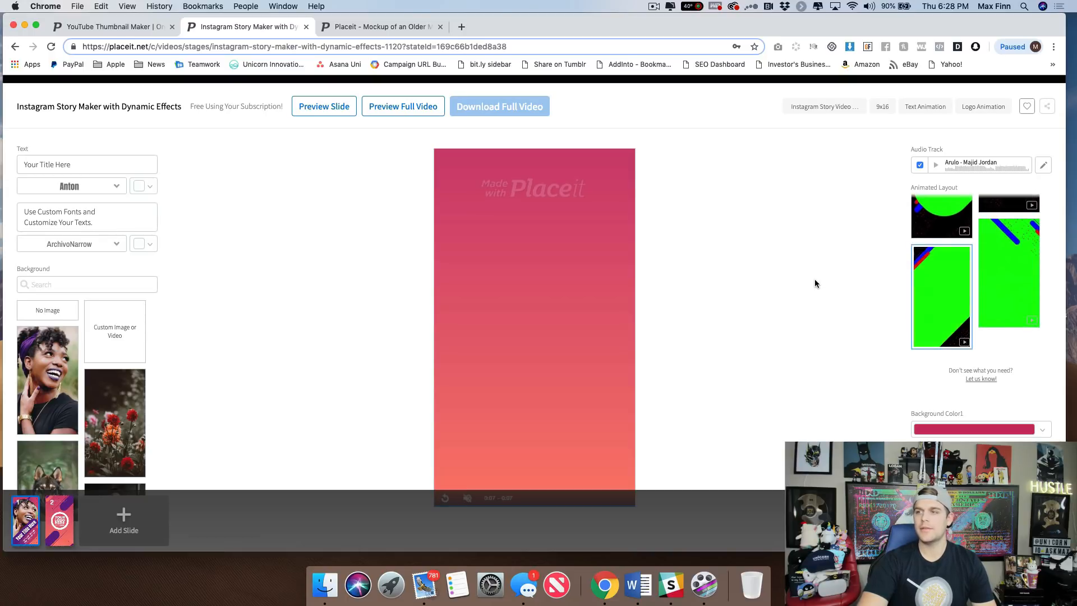
scroll(814, 278, "down", 3)
scroll(814, 278, "up", 2)
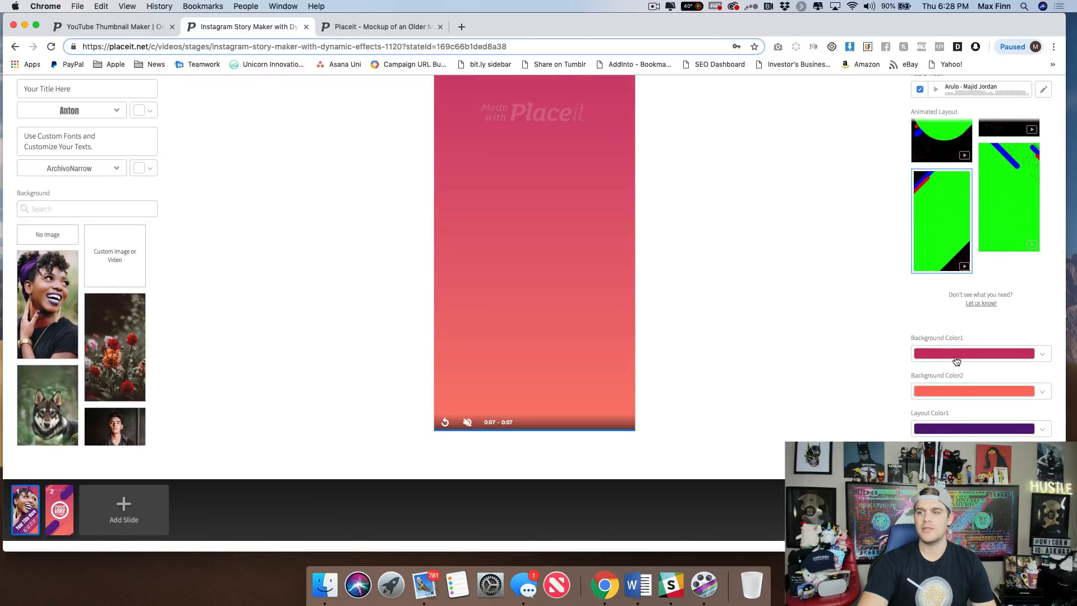
scroll(821, 324, "up", 3)
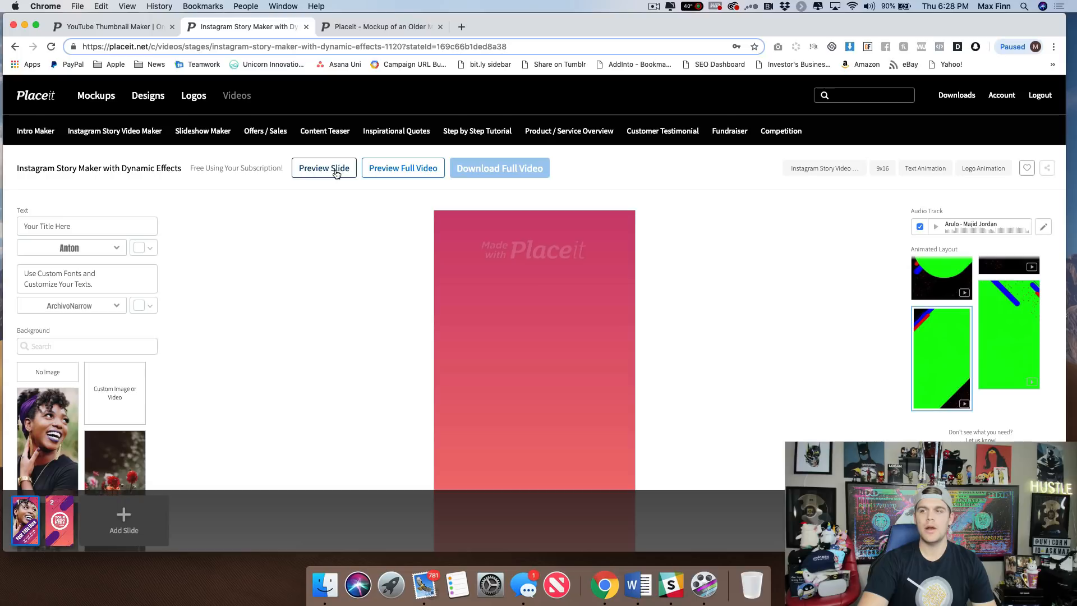
Generate a preview of the story's first slide and look over the editor page while it renders
left_click(336, 174)
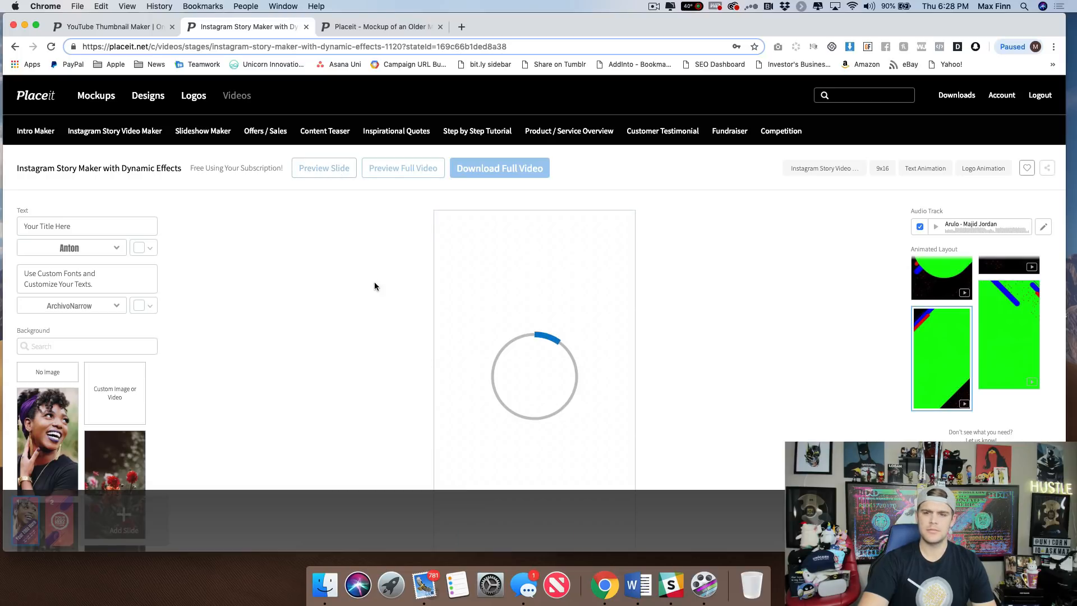
scroll(372, 276, "down", 2)
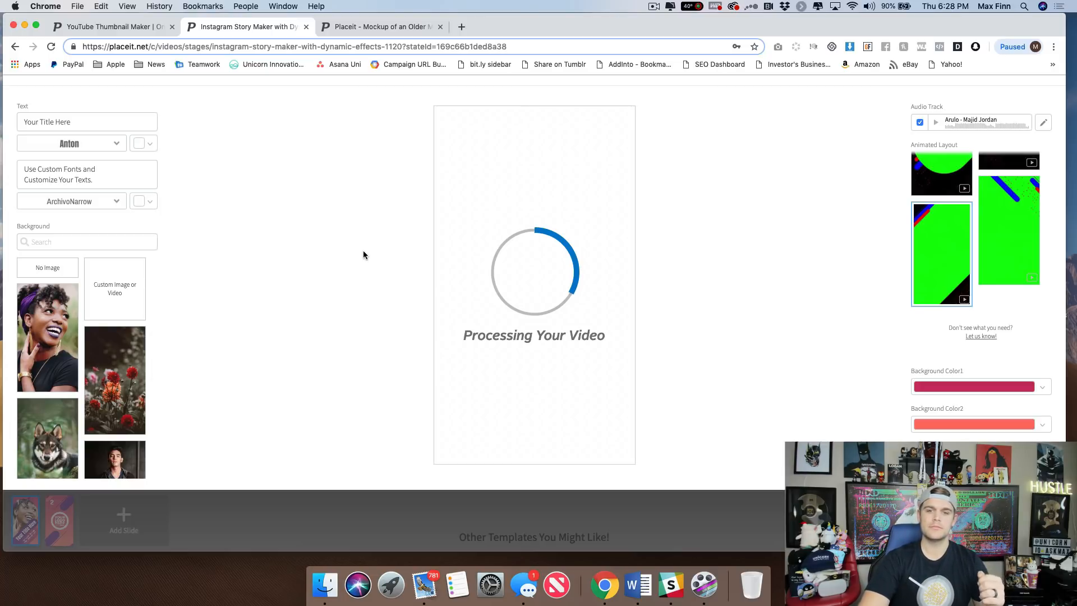
scroll(385, 295, "down", 1)
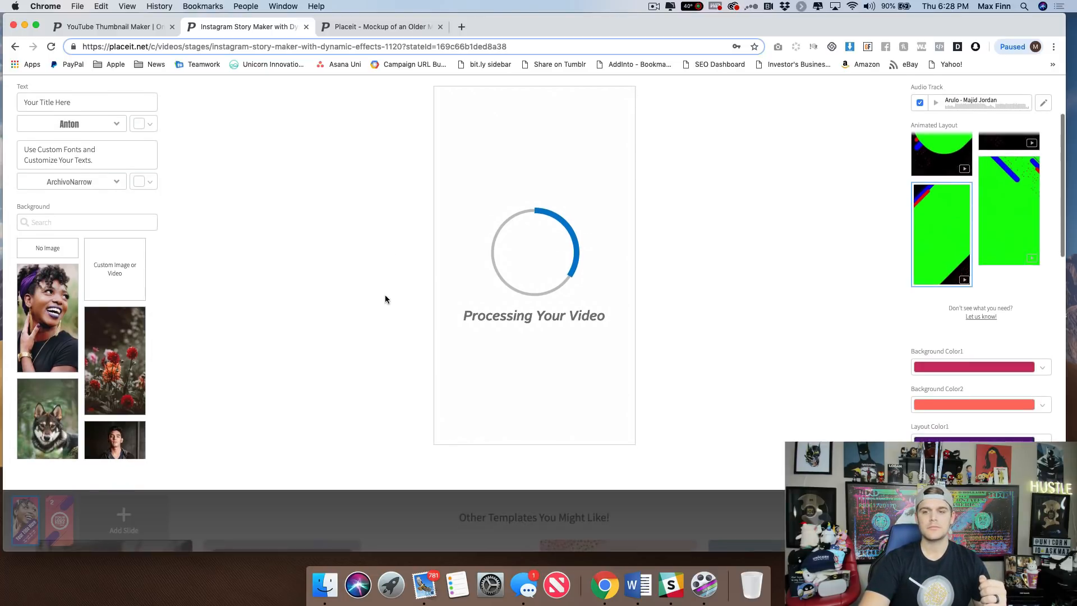
scroll(386, 297, "down", 3)
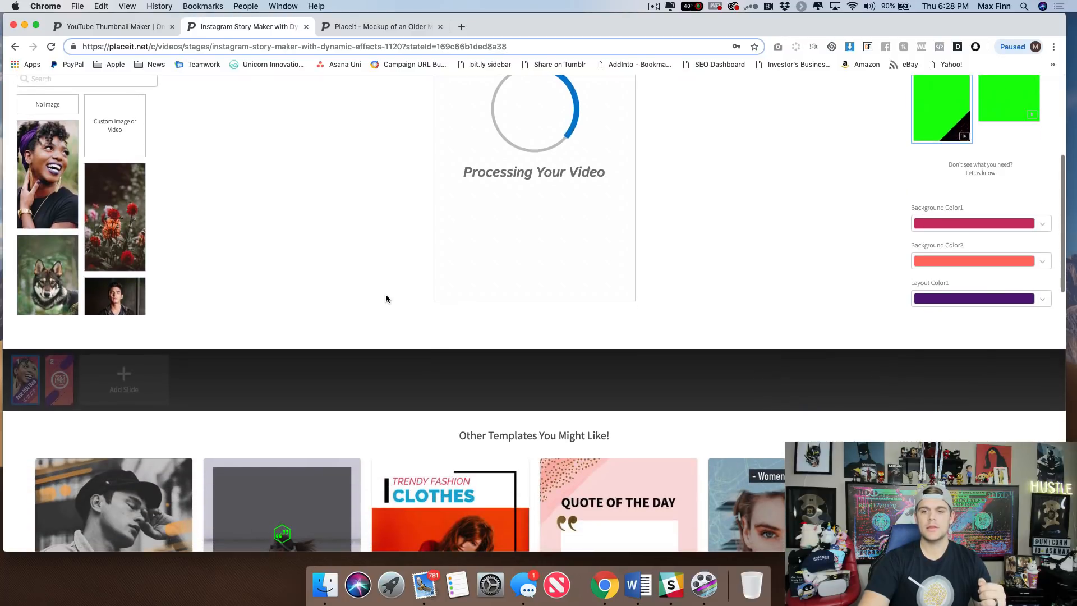
scroll(385, 297, "up", 5)
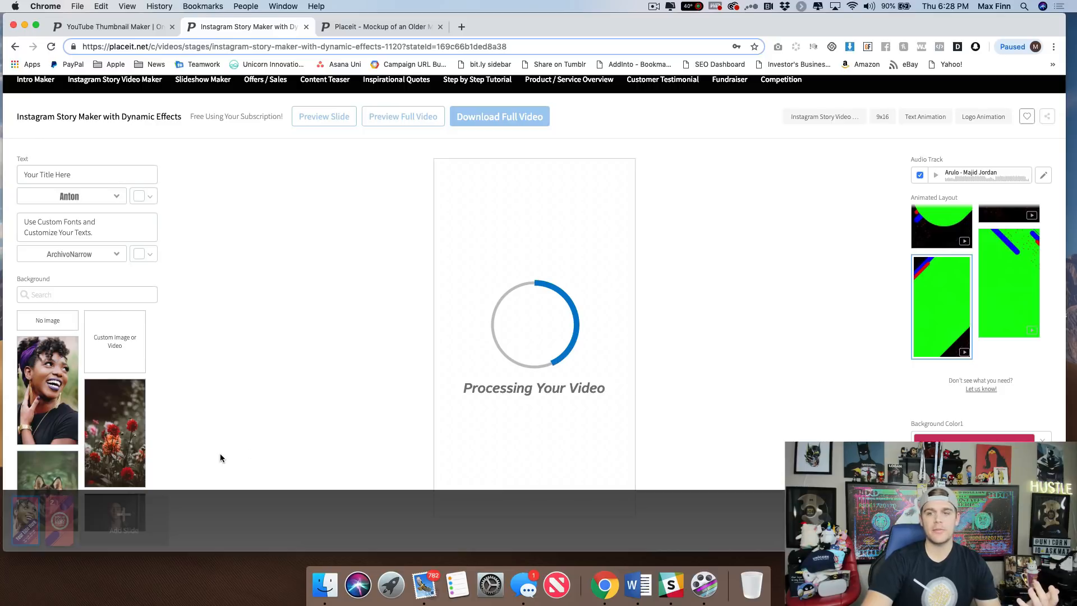
scroll(315, 439, "down", 1)
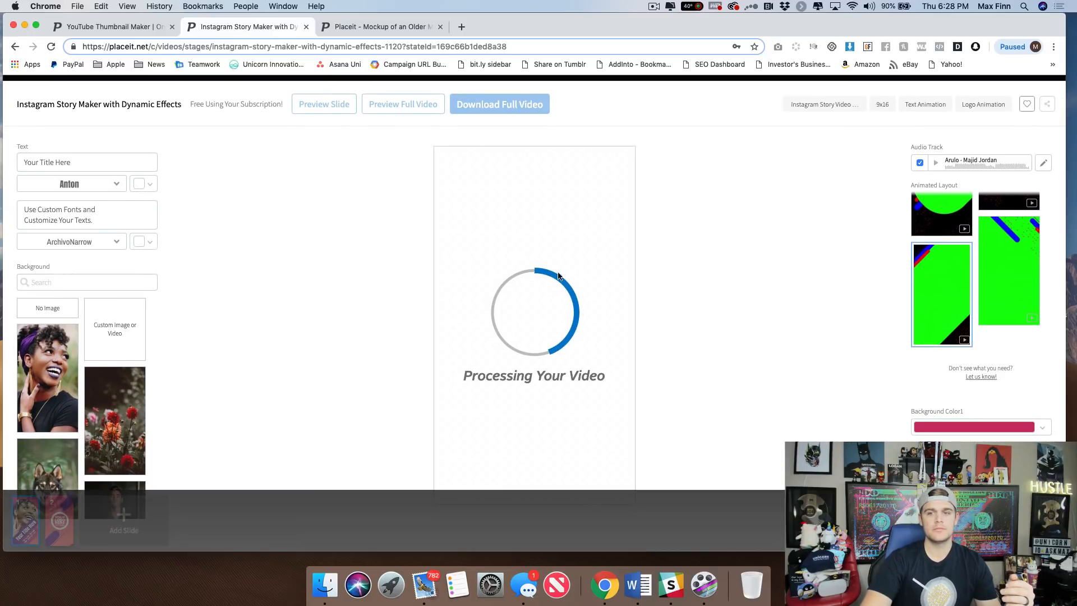
scroll(356, 270, "down", 5)
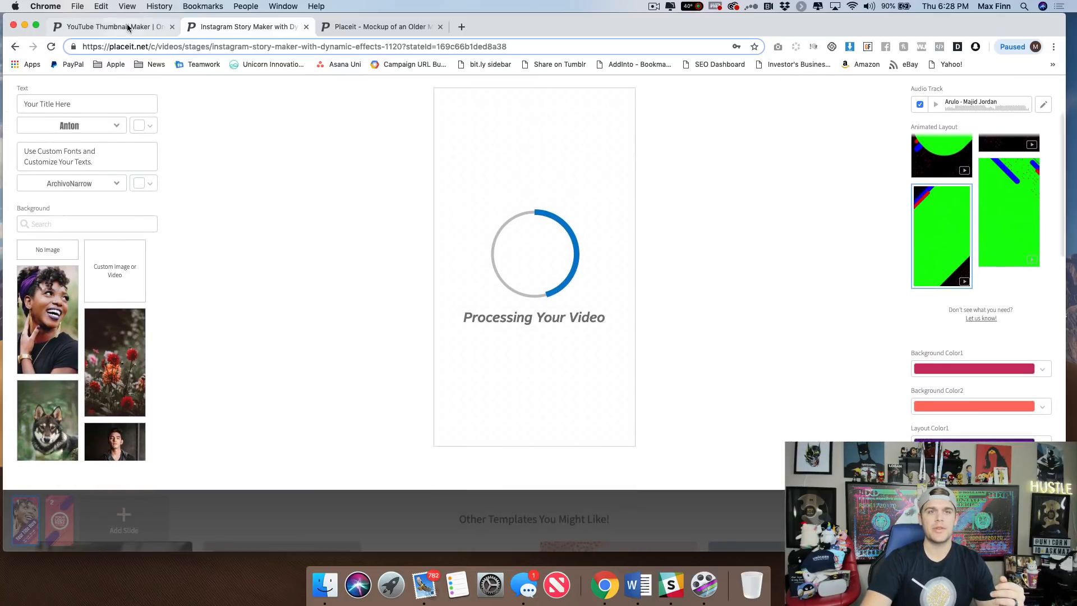
Open Placeit's Offers / Sales video templates in the other browser tab and browse the sale and discount designs
left_click(128, 28)
mouse_move(236, 100)
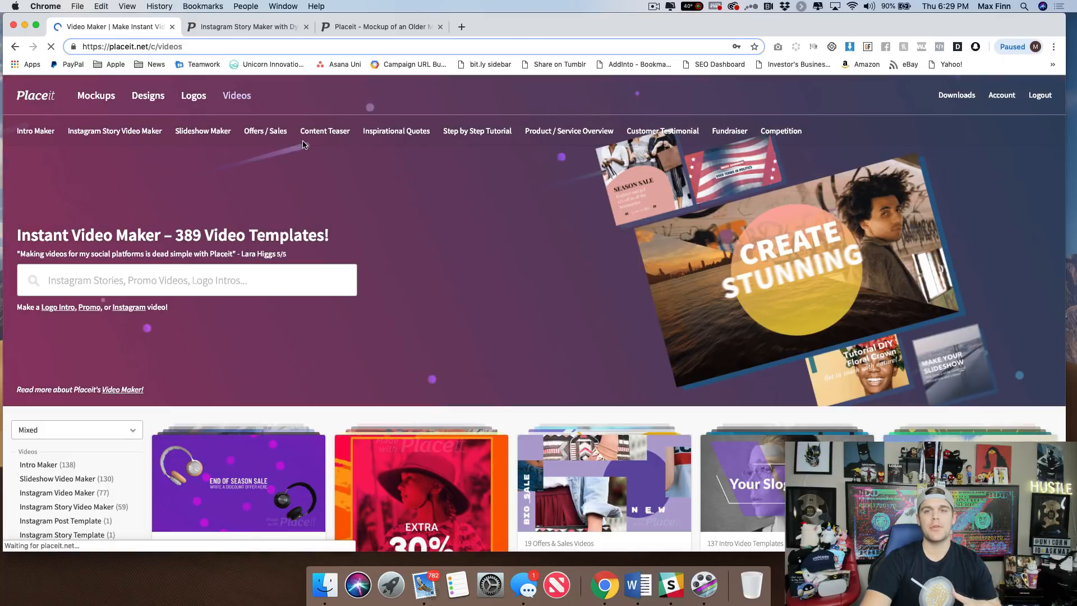
left_click(266, 133)
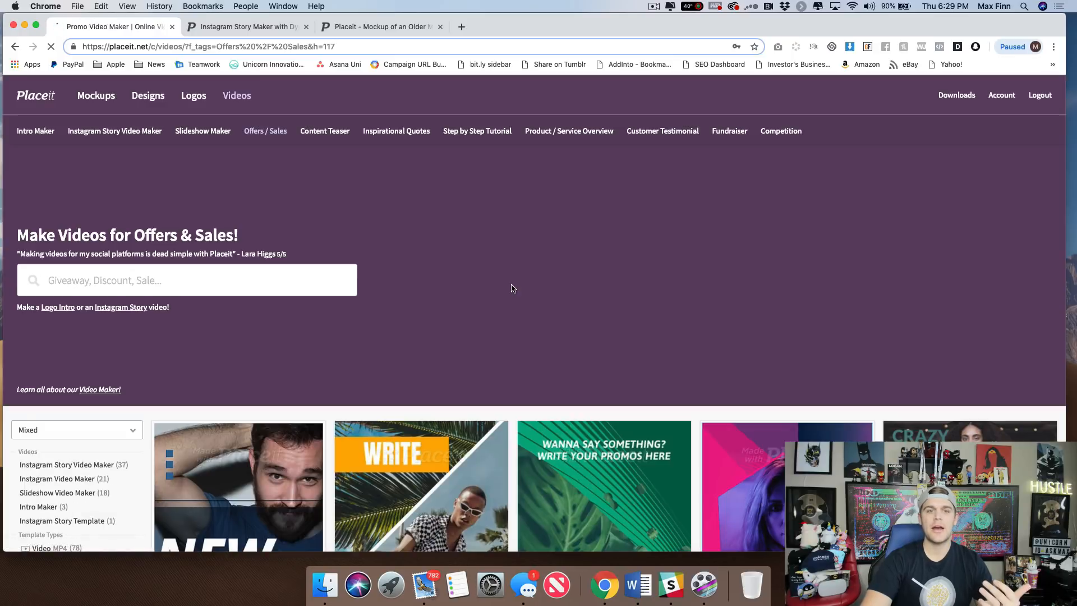
scroll(457, 279, "down", 5)
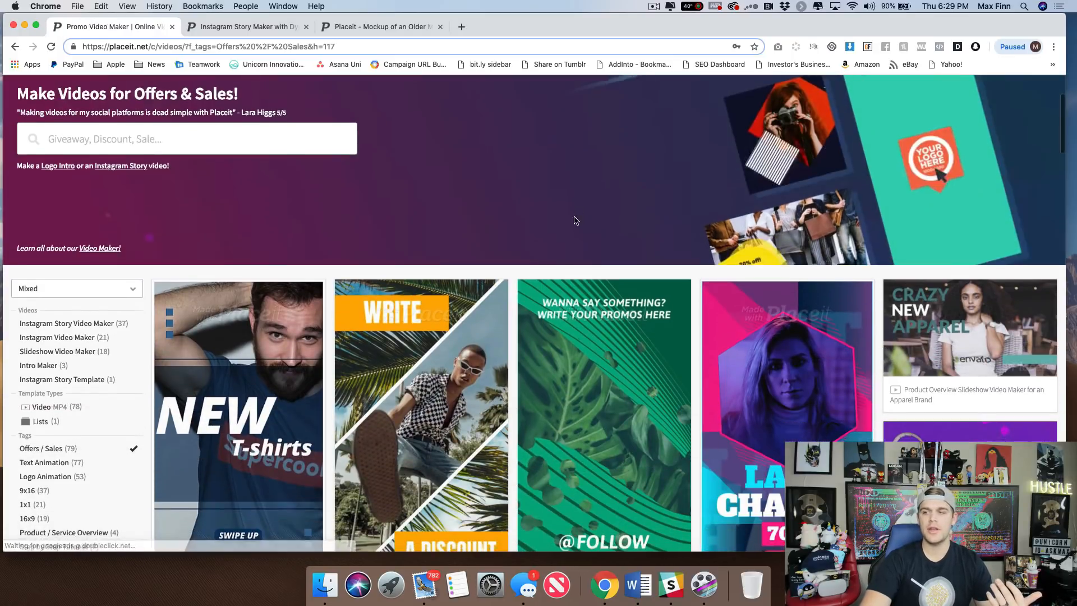
scroll(584, 234, "down", 4)
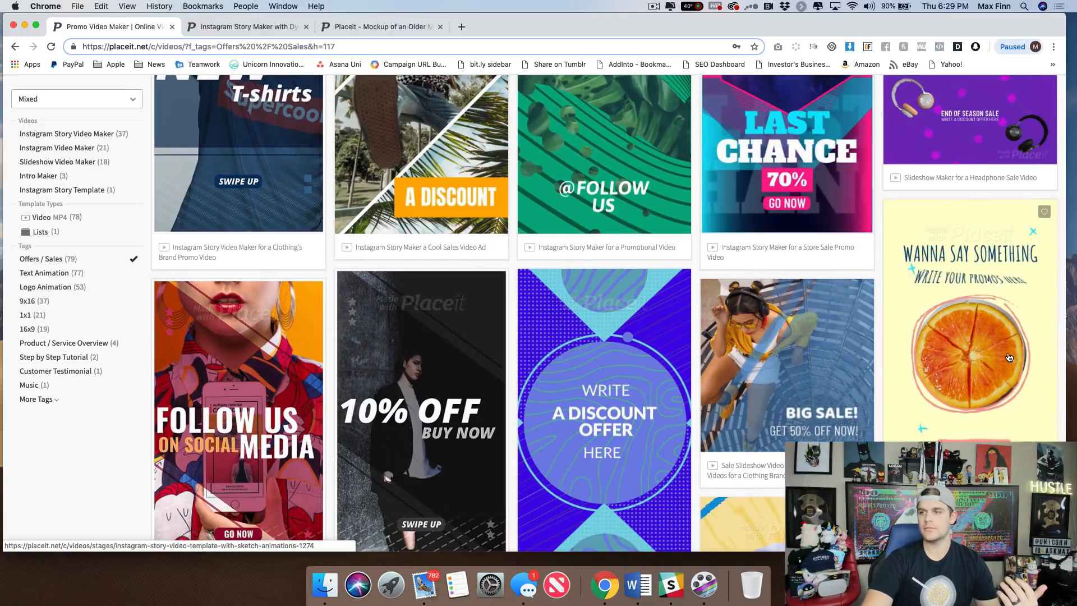
scroll(1008, 357, "down", 5)
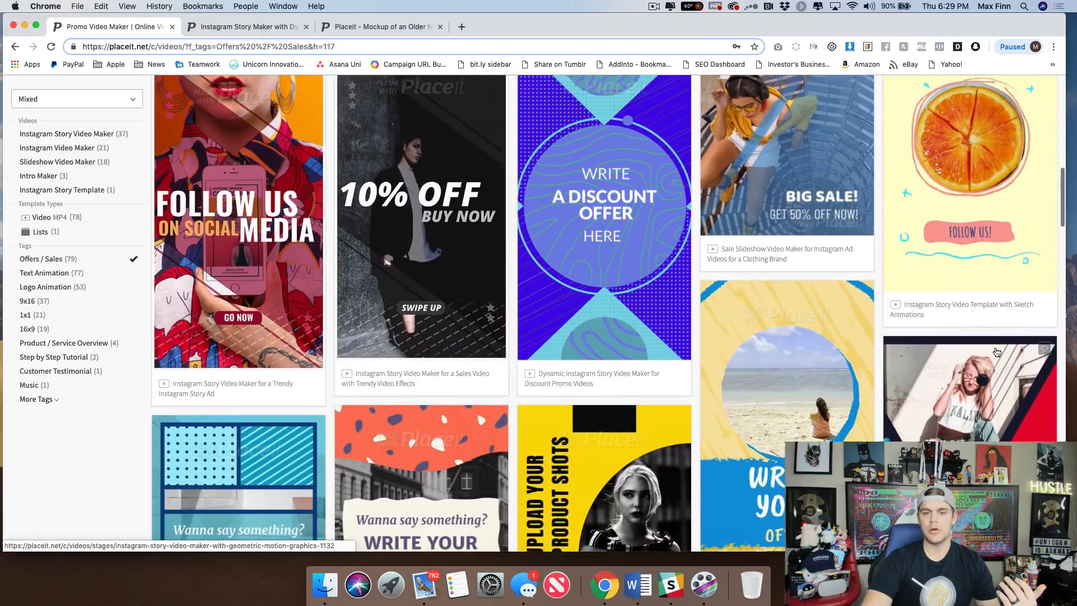
scroll(995, 351, "down", 12)
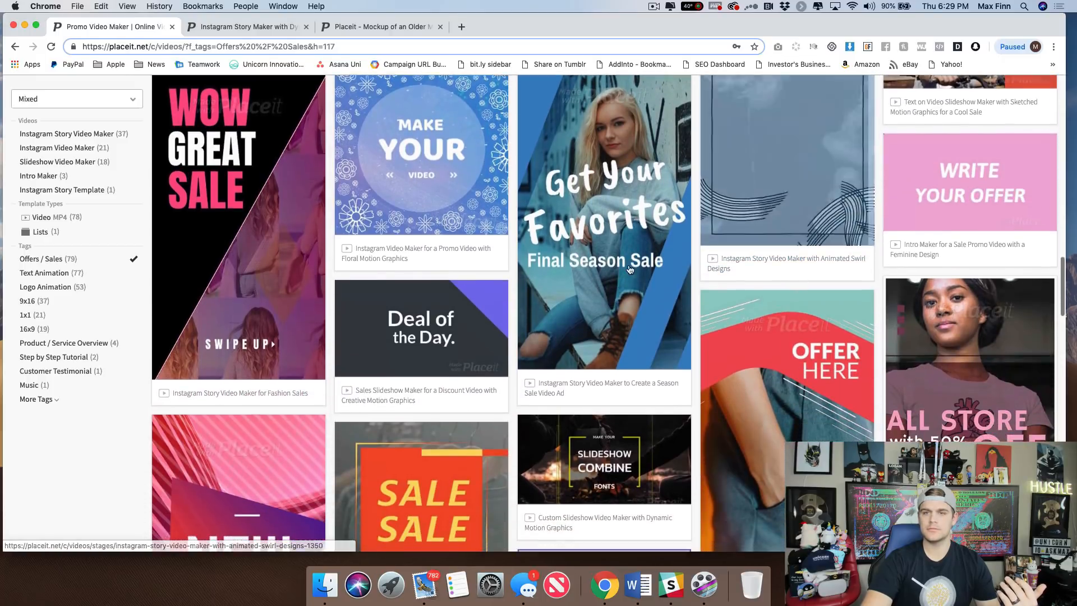
mouse_move(463, 336)
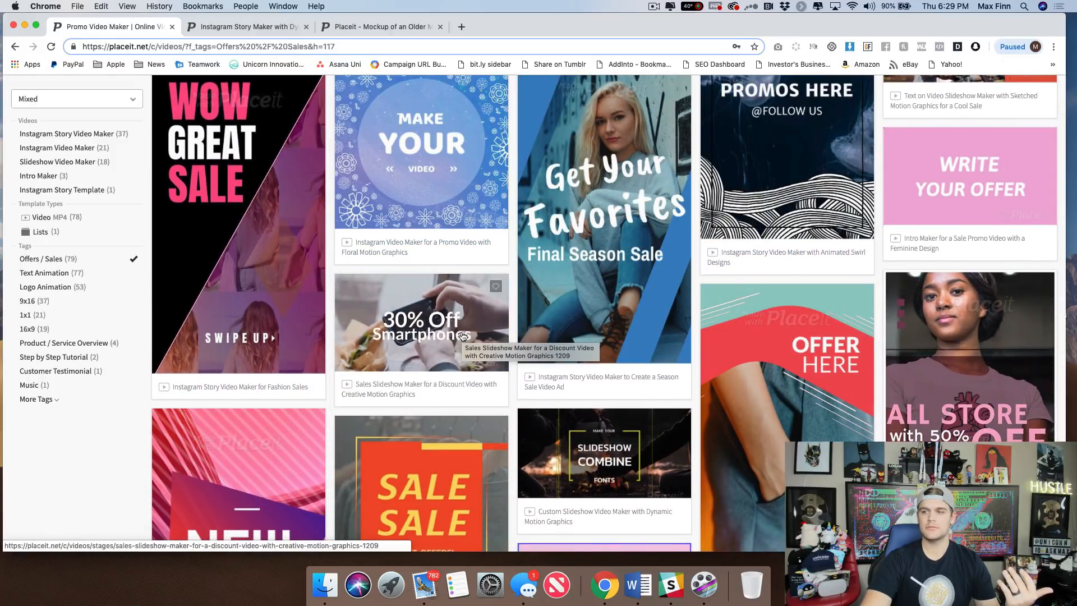
scroll(463, 336, "down", 4)
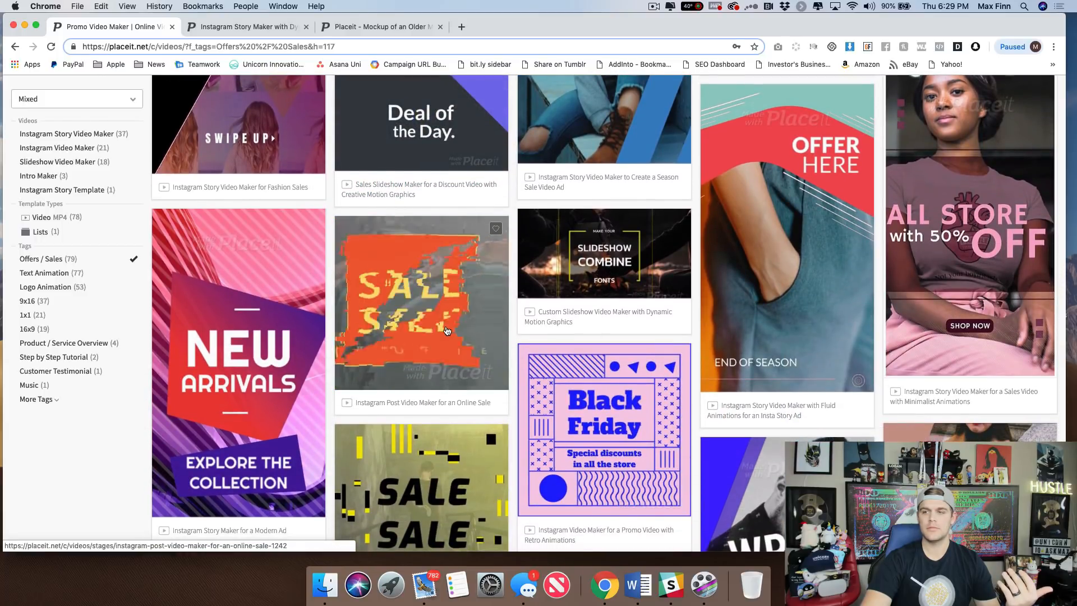
scroll(447, 331, "down", 3)
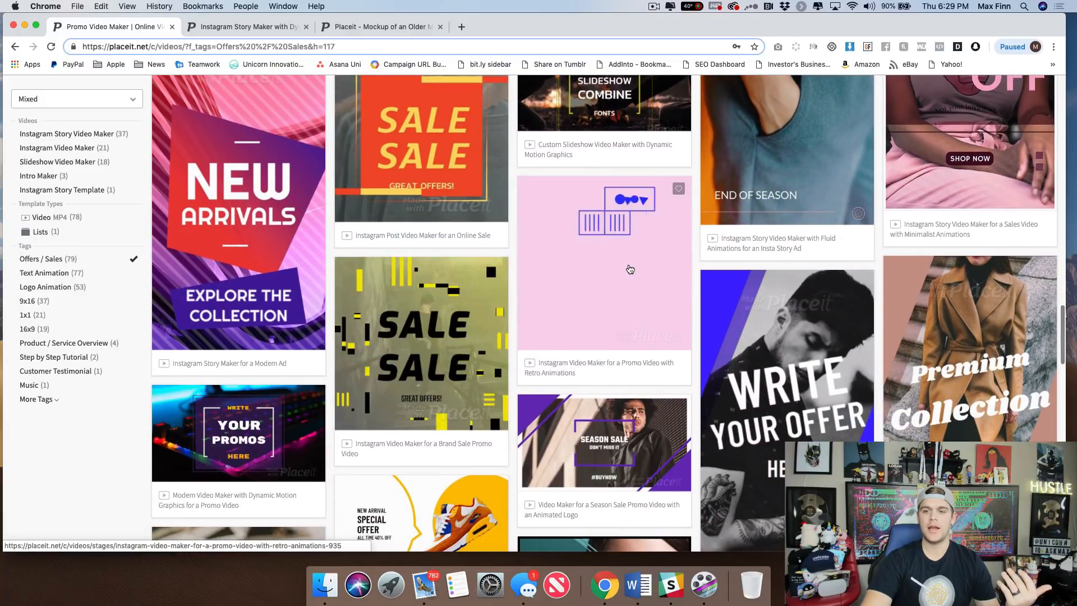
scroll(476, 345, "down", 3)
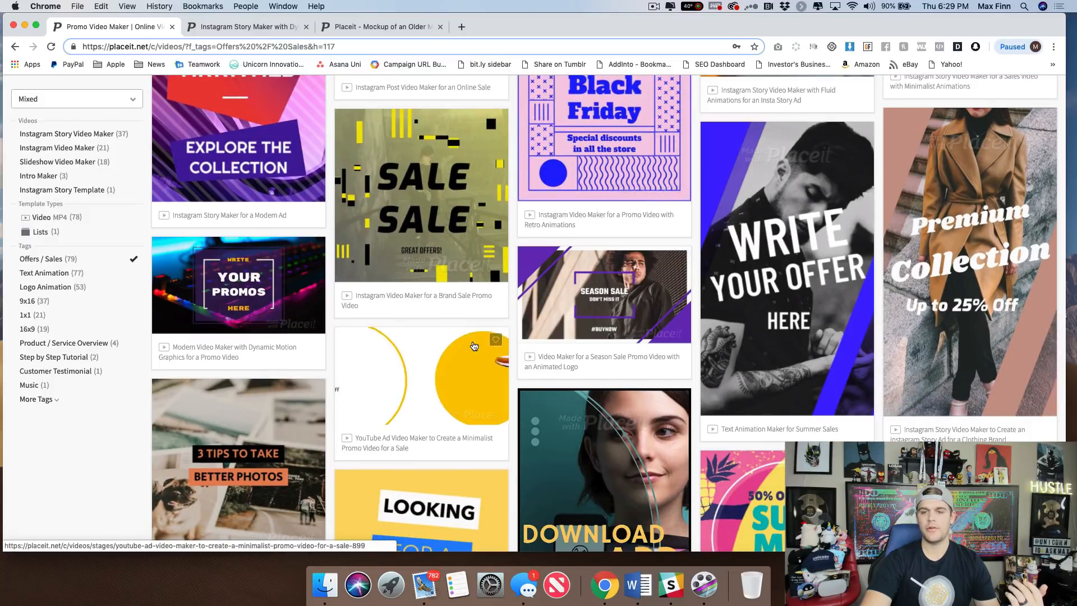
Open the Content Teaser video category and look through all its travel, politics, economics and real estate templates
scroll(475, 345, "up", 15)
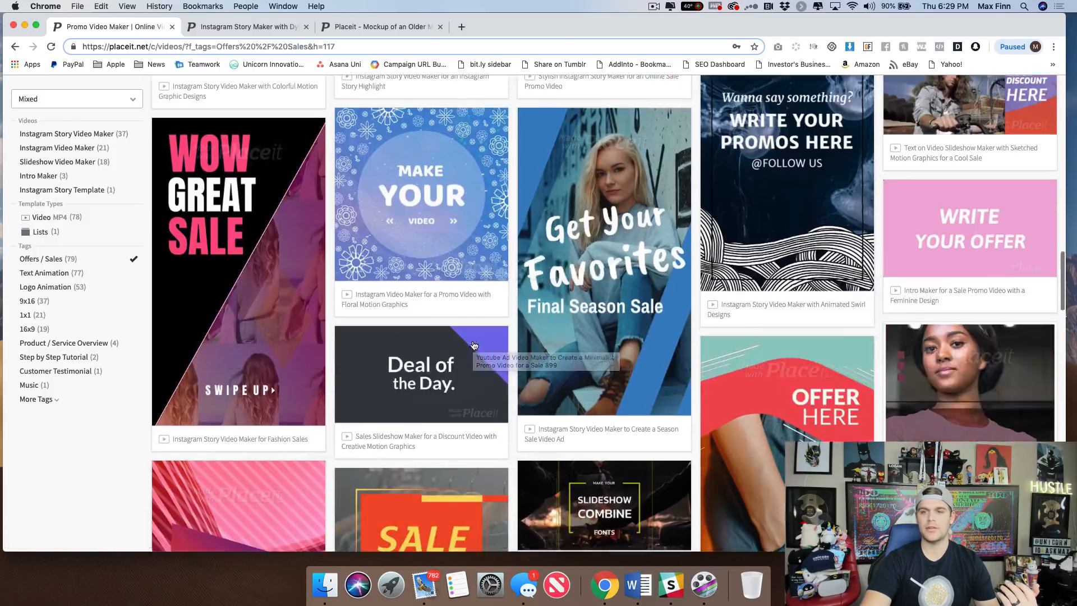
scroll(364, 165, "up", 3)
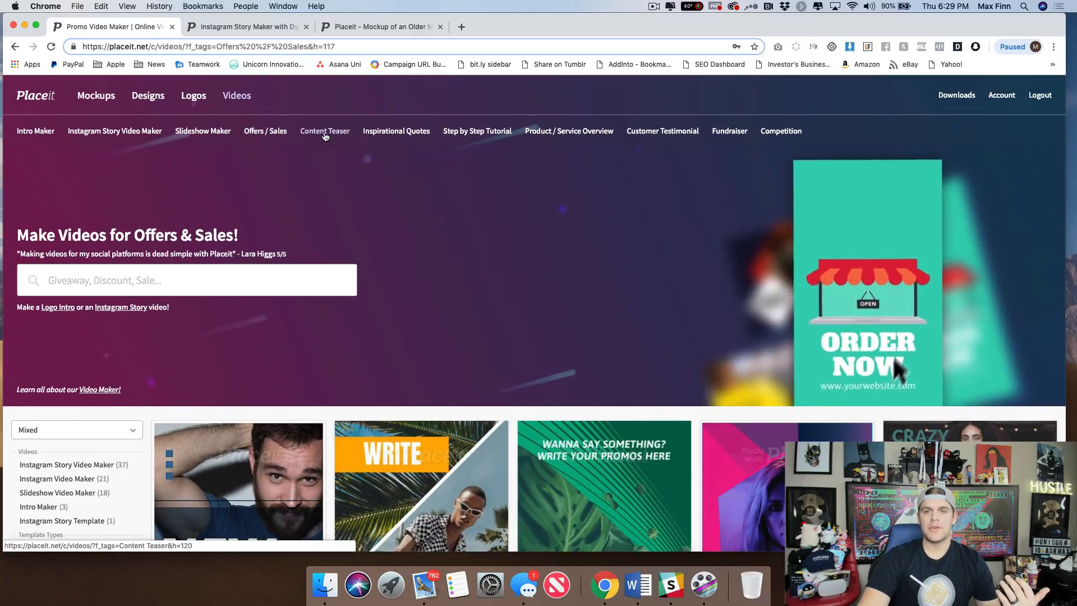
left_click(324, 131)
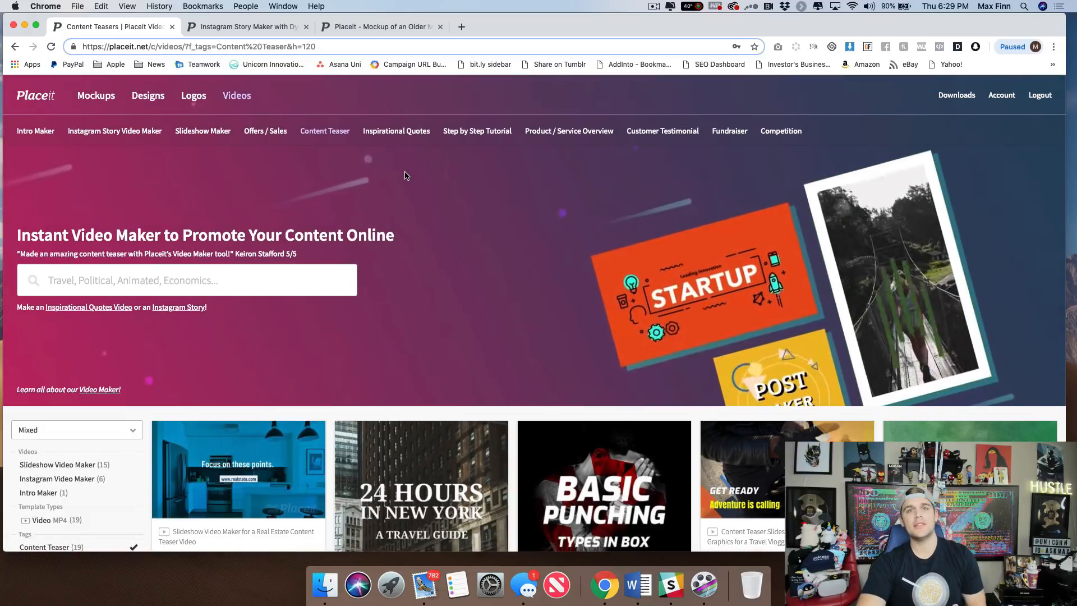
scroll(456, 308, "down", 3)
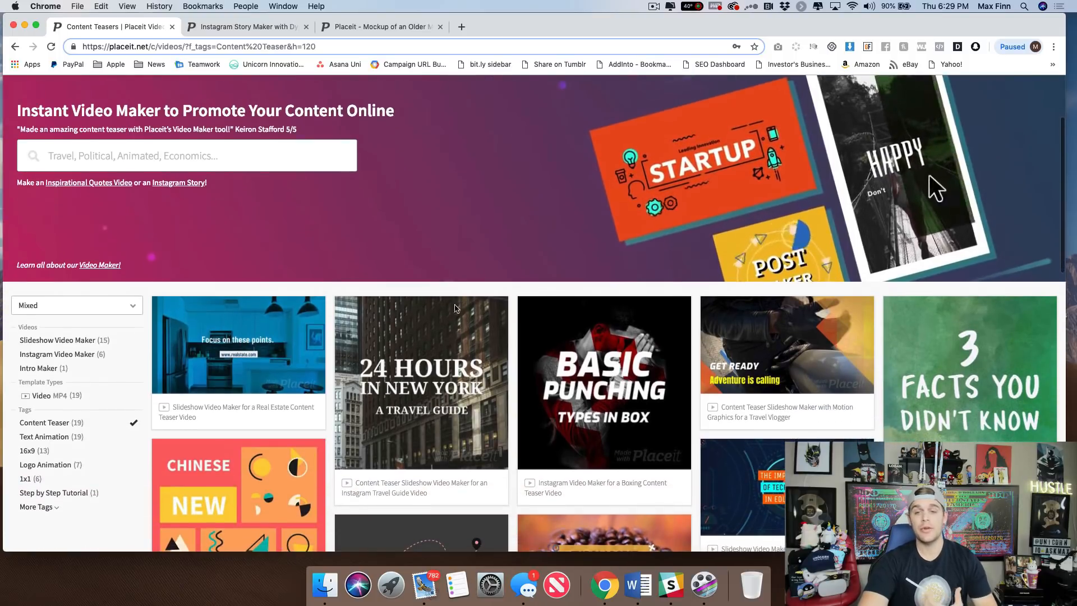
scroll(471, 331, "down", 1)
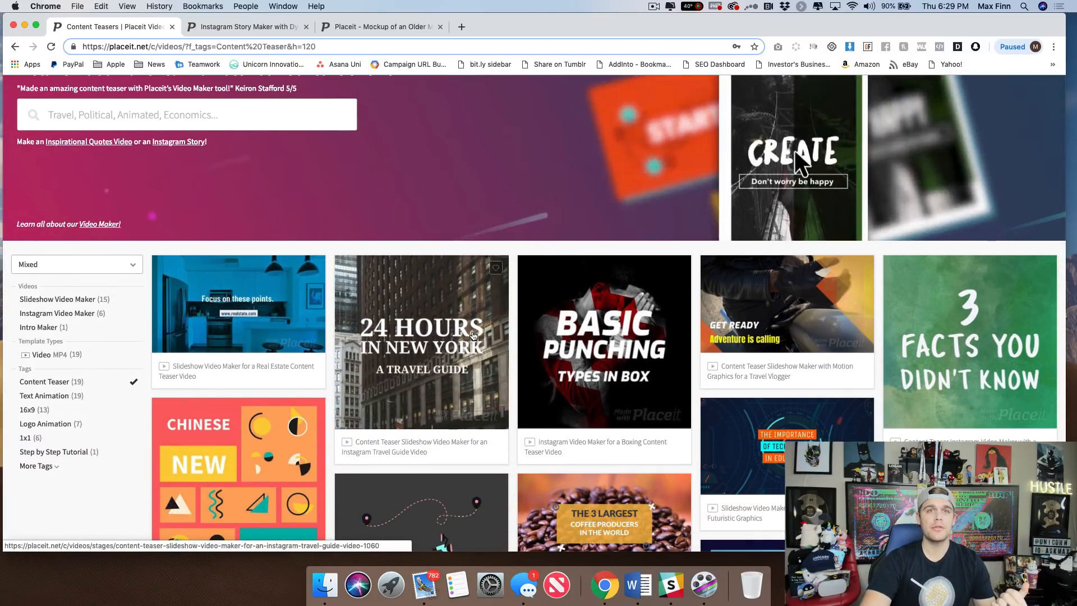
scroll(474, 333, "down", 1)
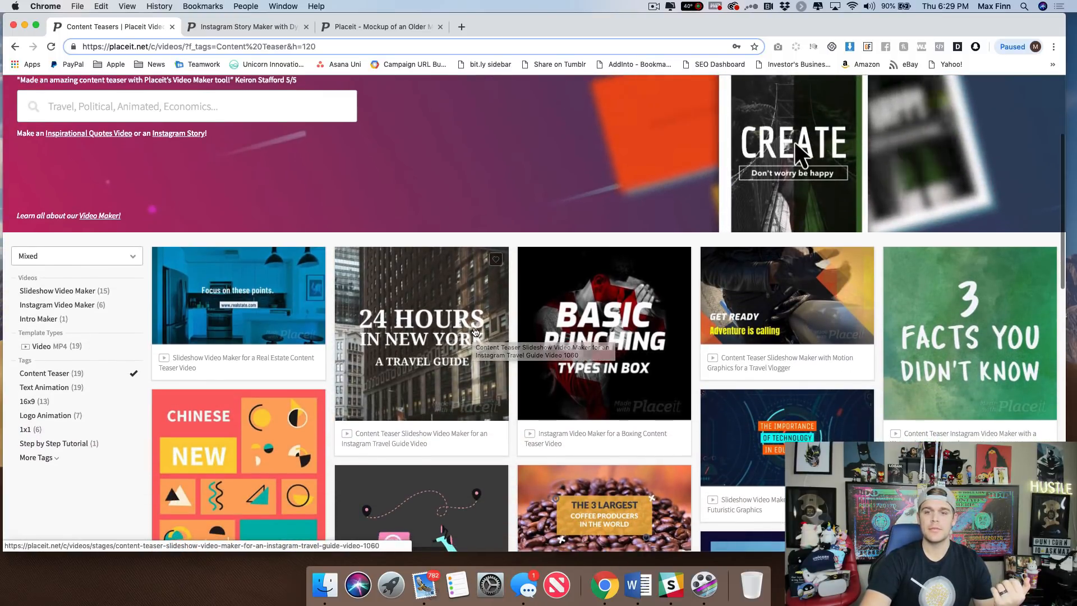
scroll(473, 332, "down", 1)
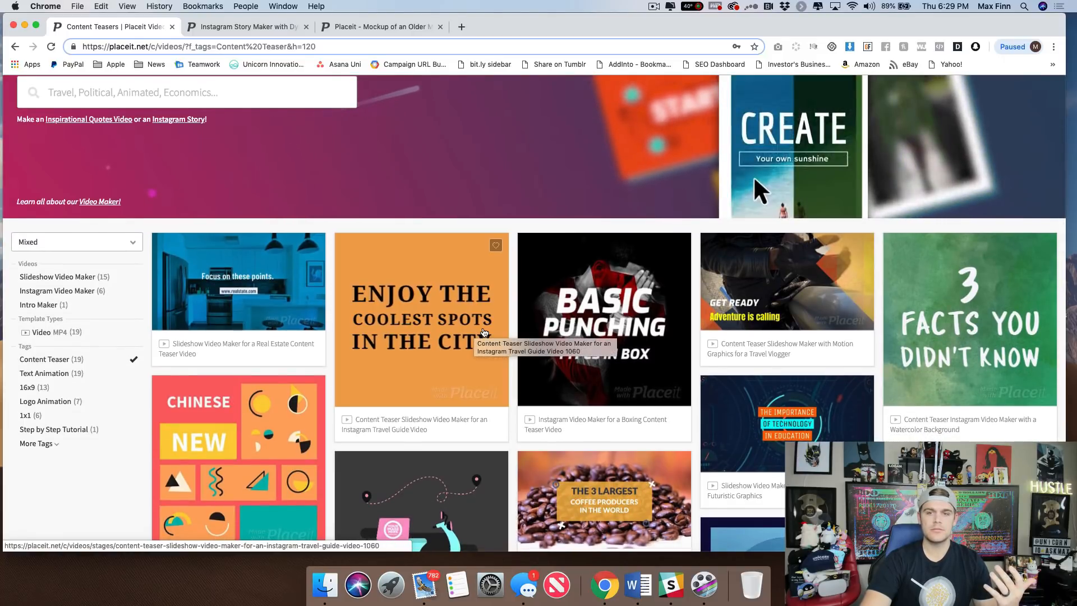
scroll(483, 332, "down", 2)
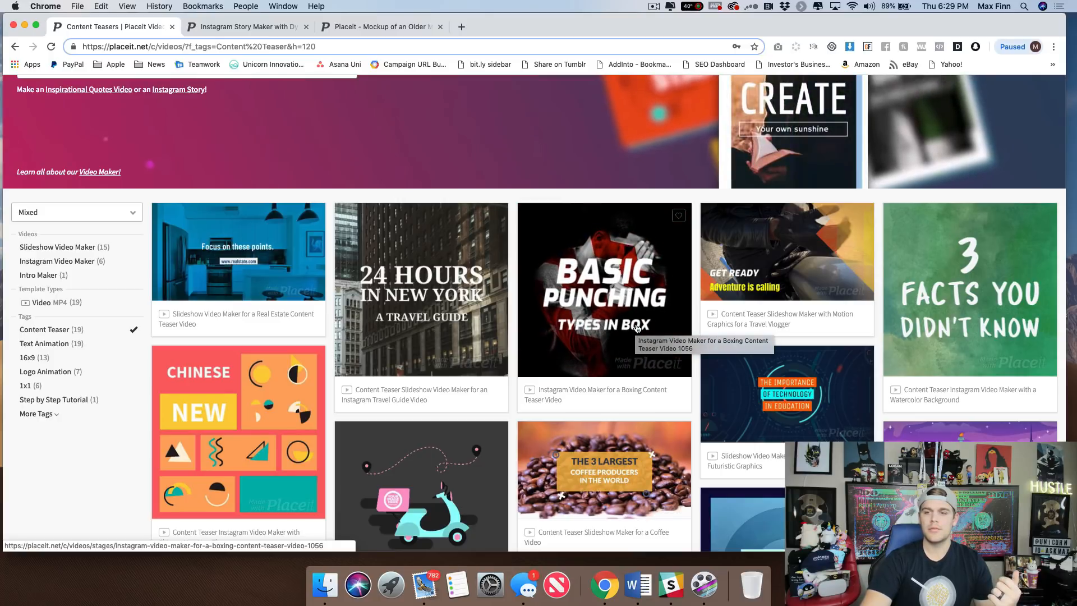
scroll(636, 328, "down", 2)
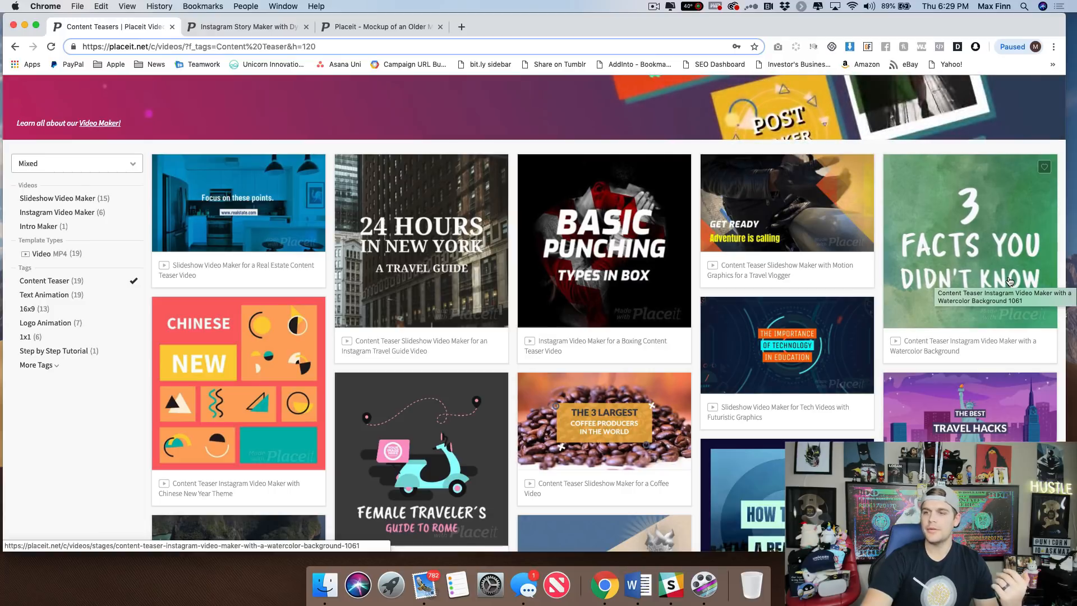
scroll(1010, 280, "down", 4)
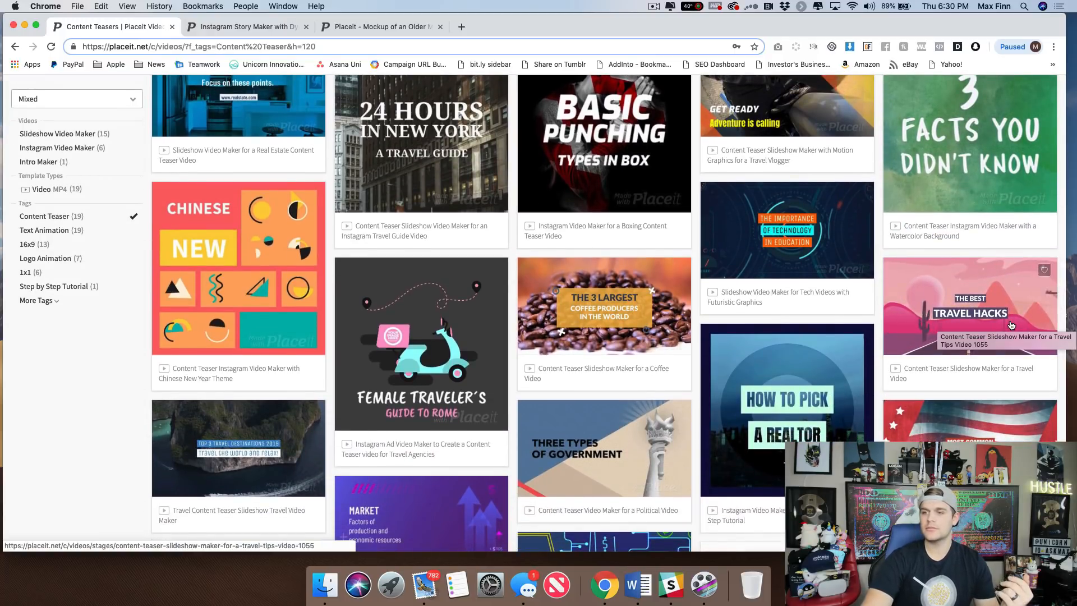
scroll(1011, 325, "down", 4)
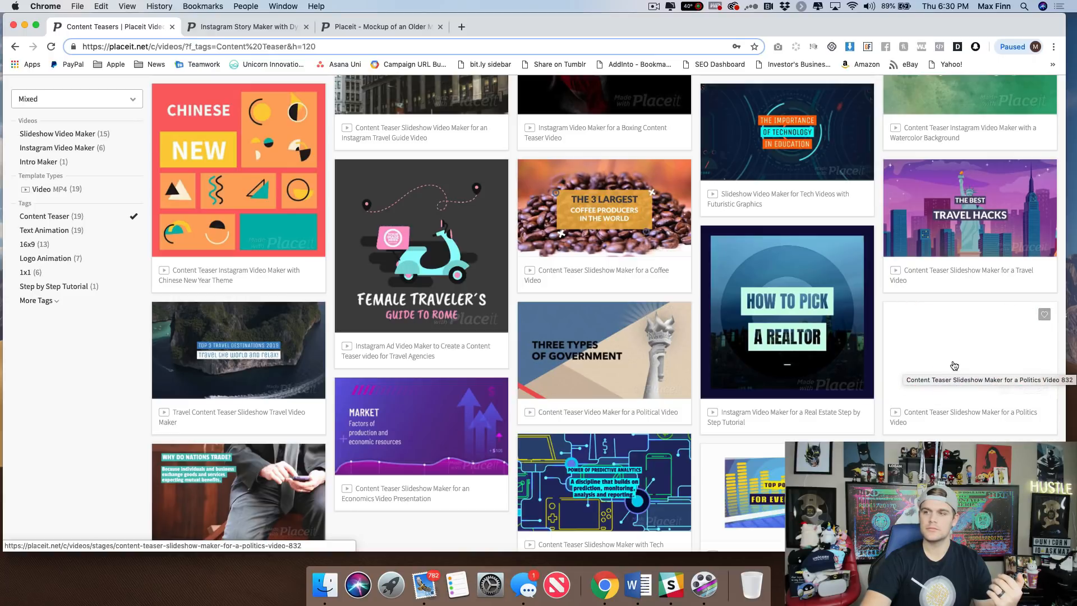
scroll(953, 366, "down", 5)
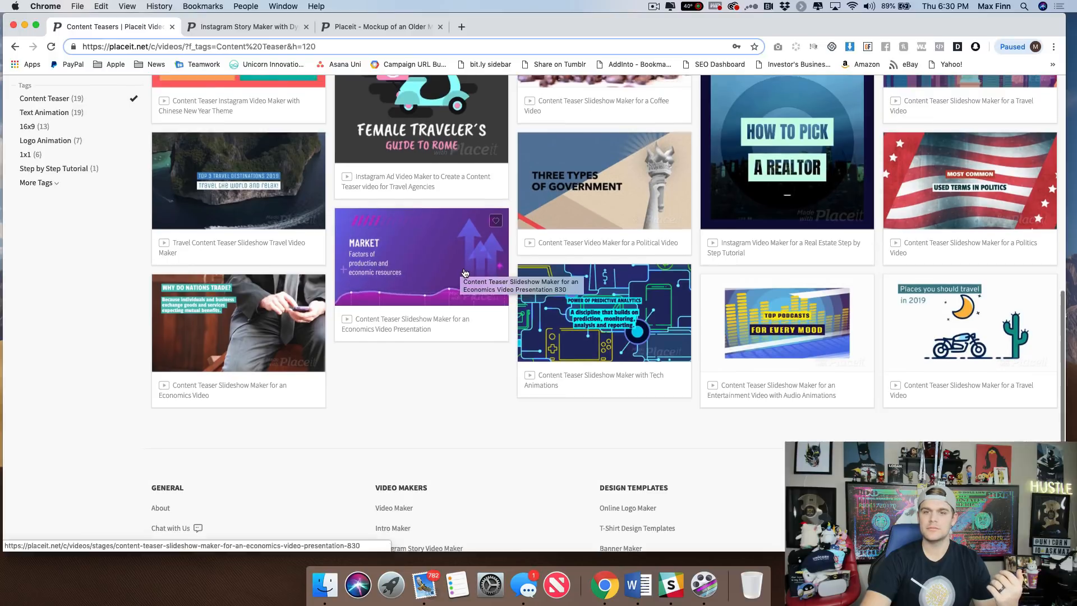
scroll(464, 273, "up", 1)
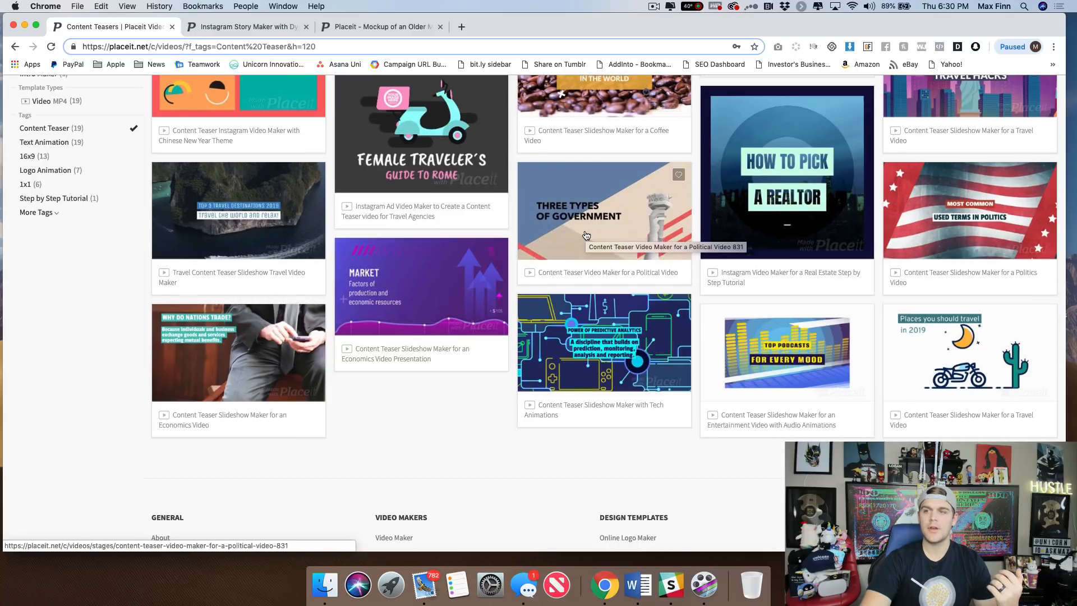
scroll(689, 234, "up", 1)
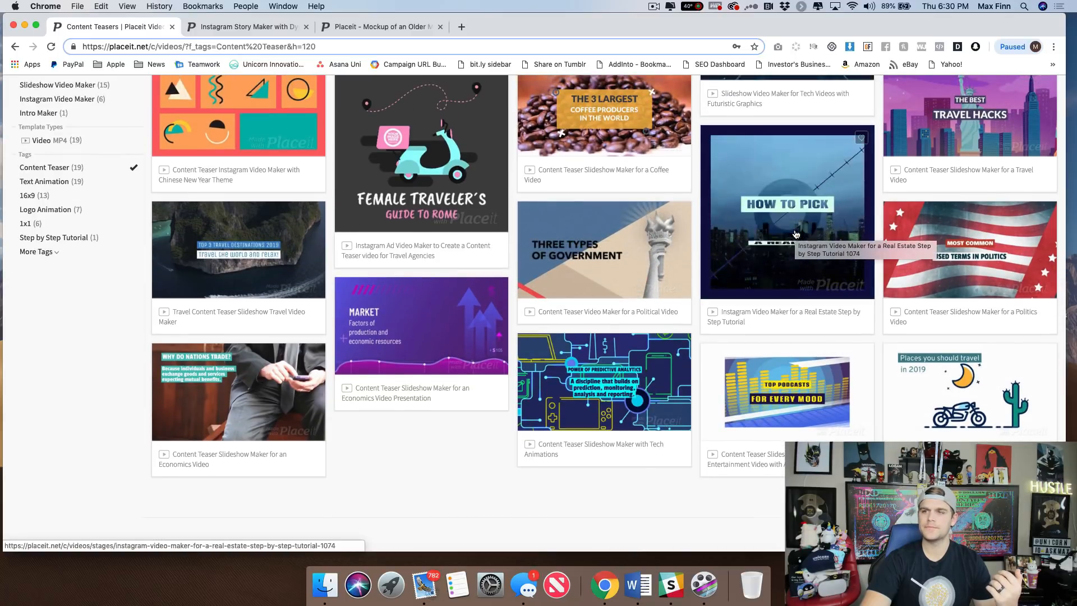
scroll(794, 235, "up", 15)
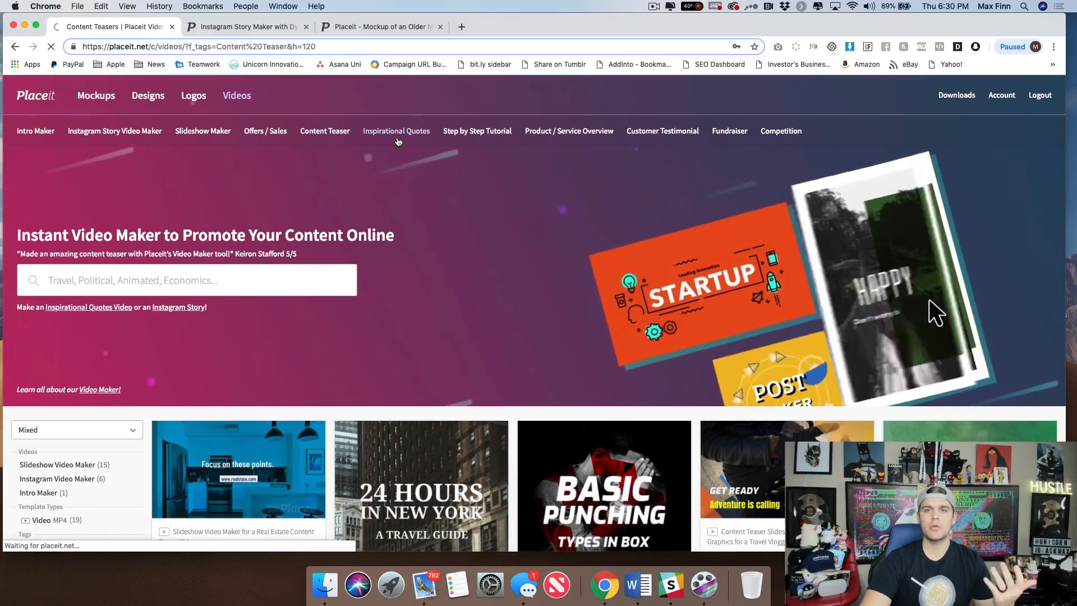
Return to the Instagram story project, watch the first slide's preview and open the second slide with the logo
left_click(200, 31)
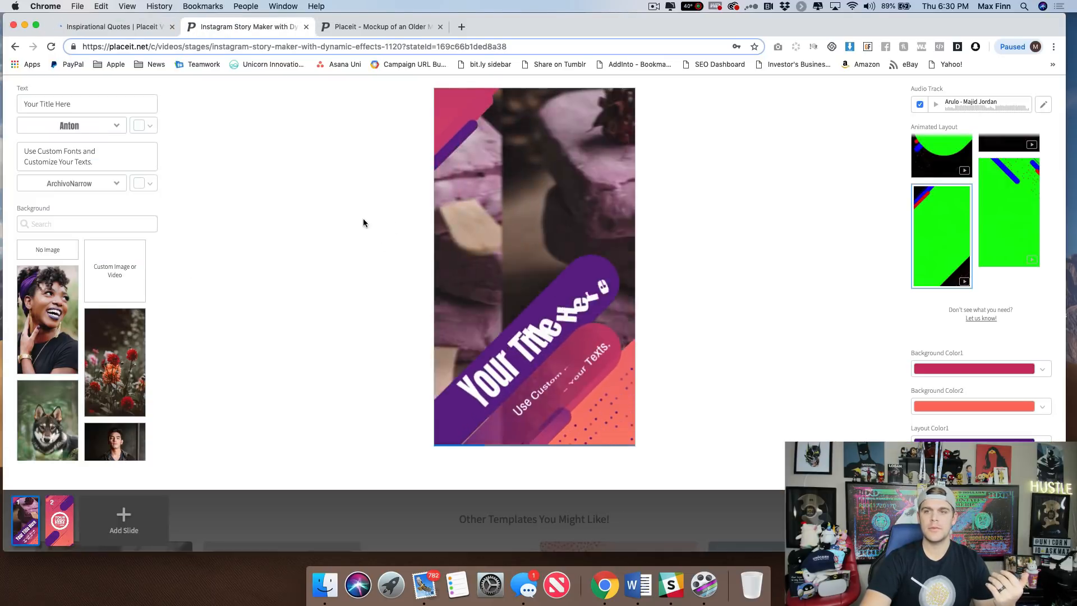
scroll(520, 250, "up", 1)
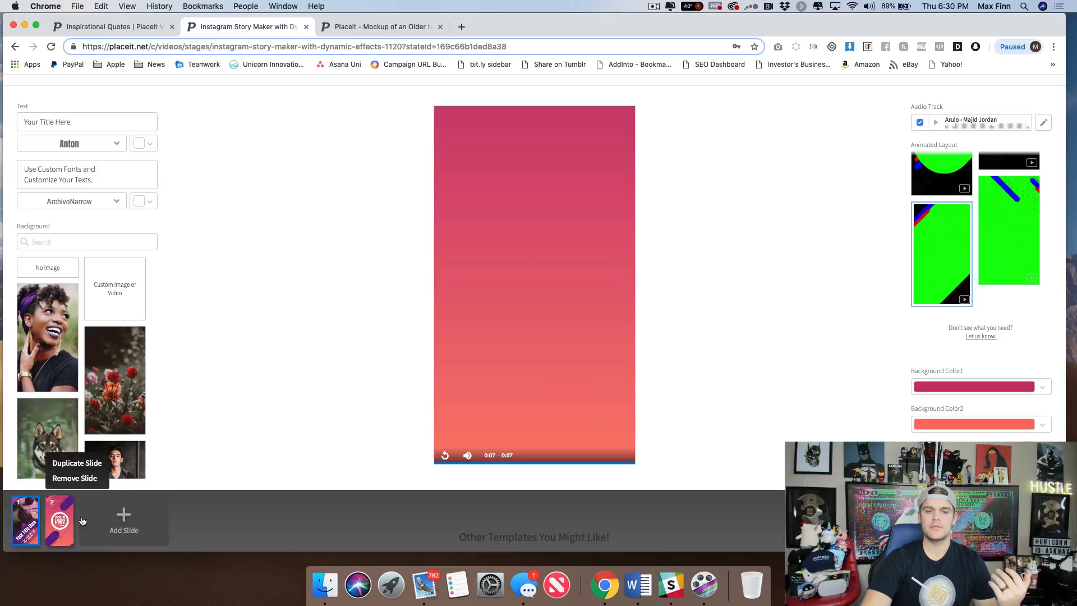
left_click(54, 523)
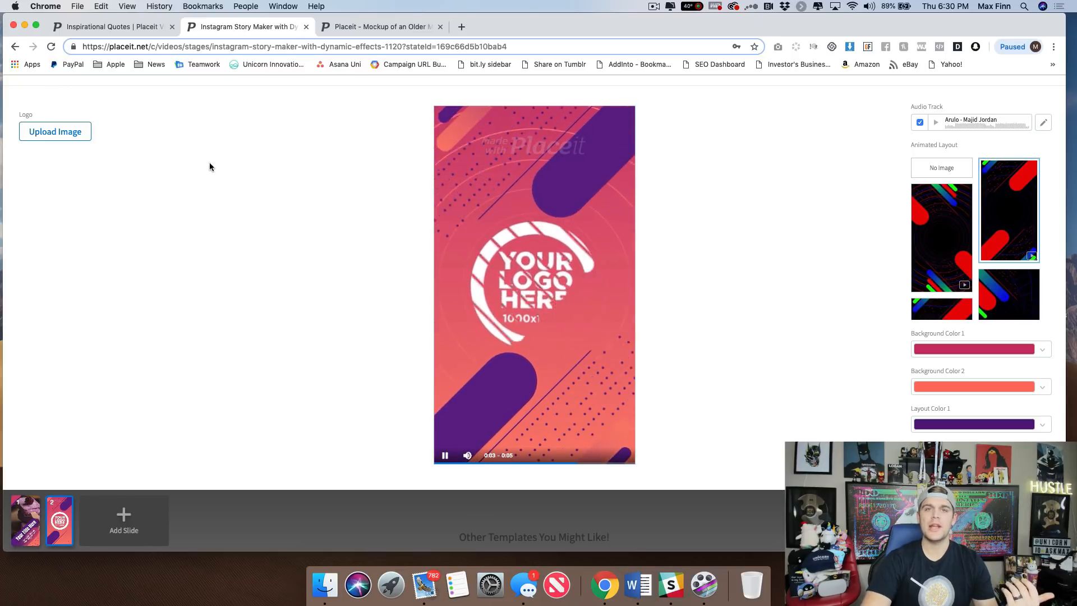
Switch to the Inspirational Quotes video templates in the first browser tab and look through all the quote designs
left_click(112, 27)
scroll(537, 309, "down", 3)
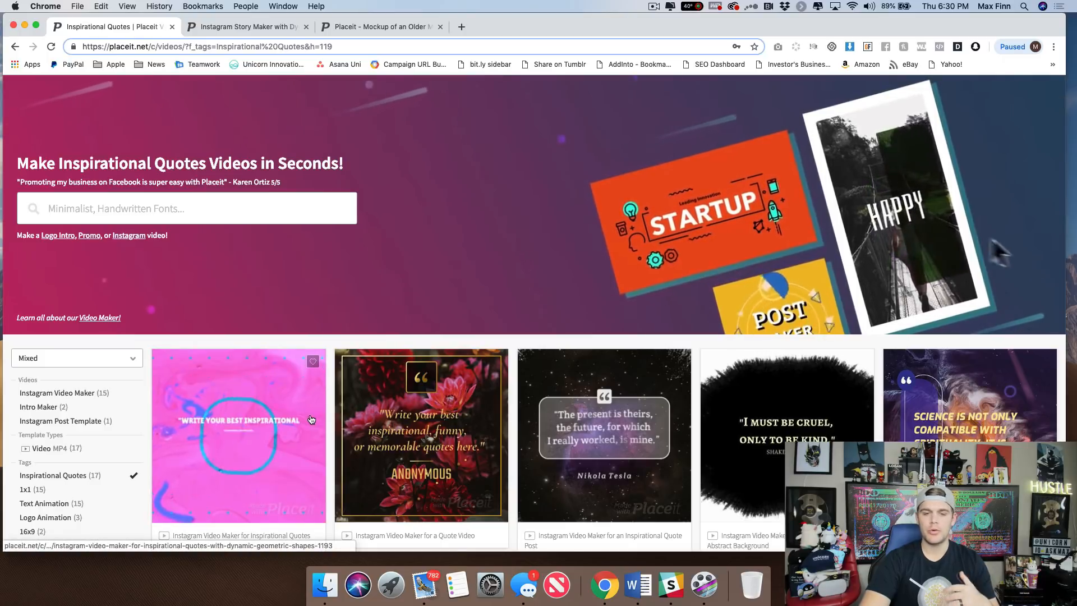
scroll(292, 407, "down", 2)
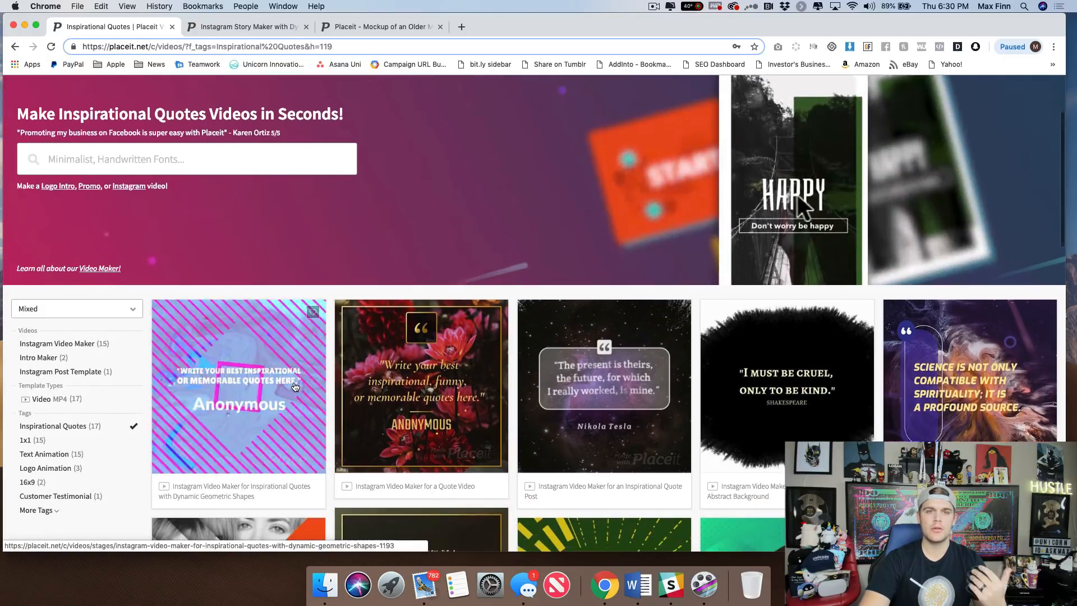
scroll(292, 406, "down", 8)
scroll(291, 370, "down", 15)
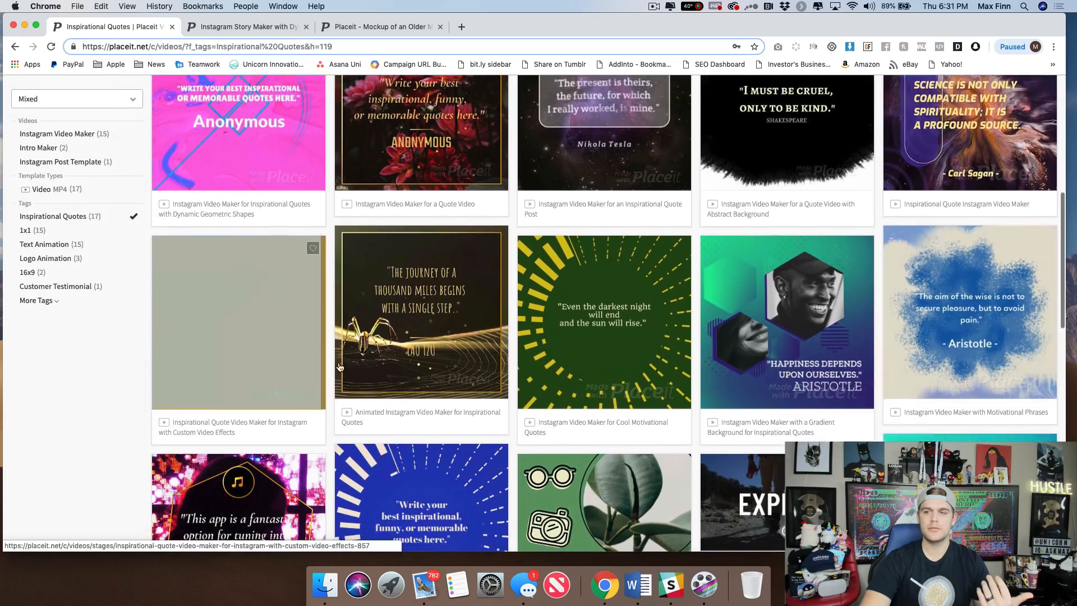
scroll(155, 339, "up", 20)
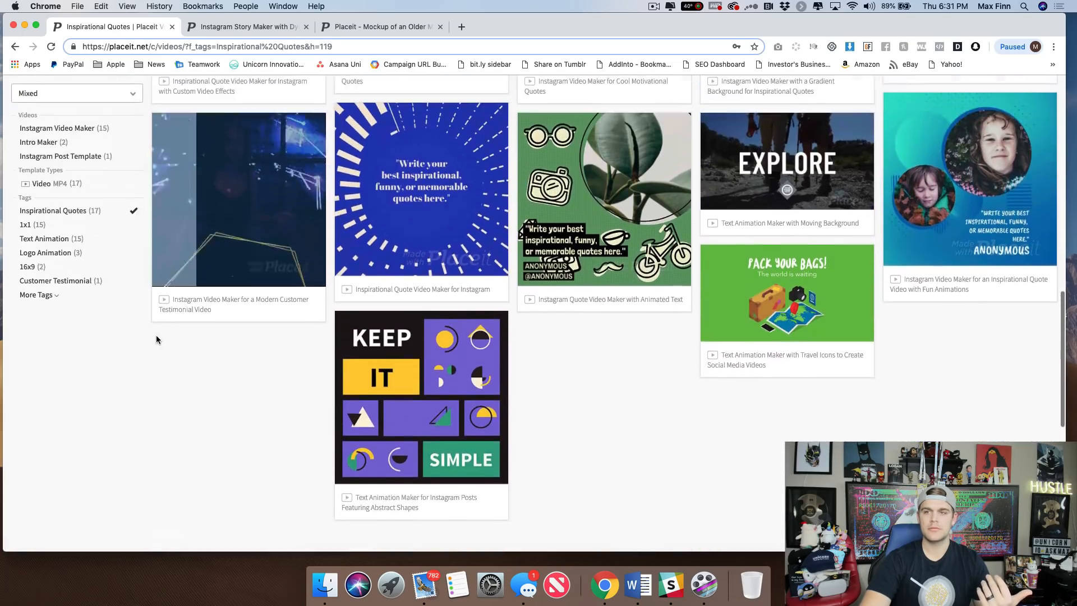
scroll(202, 310, "down", 15)
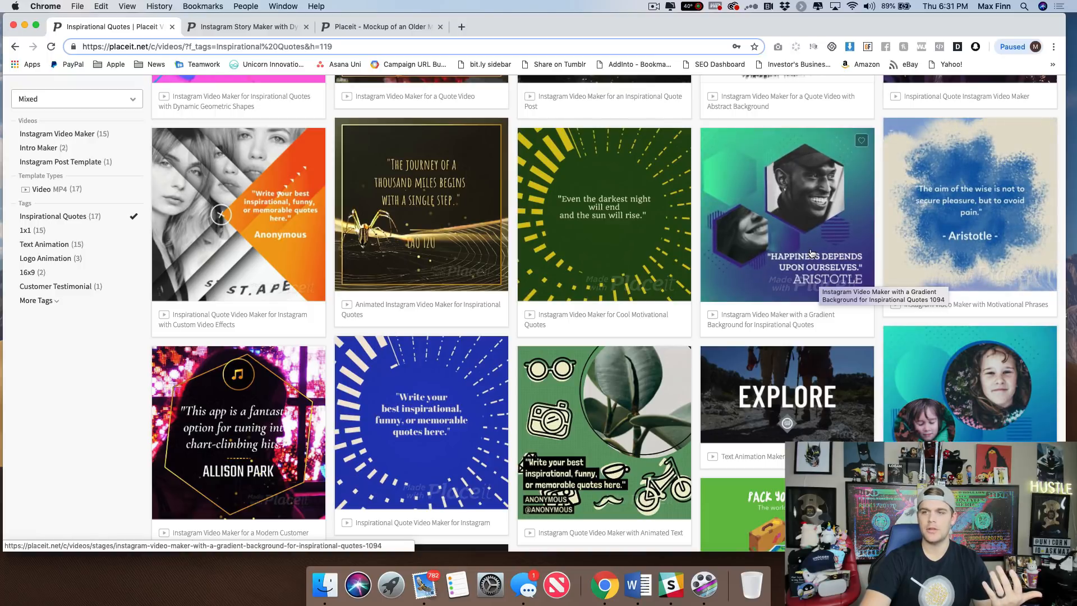
scroll(810, 253, "up", 15)
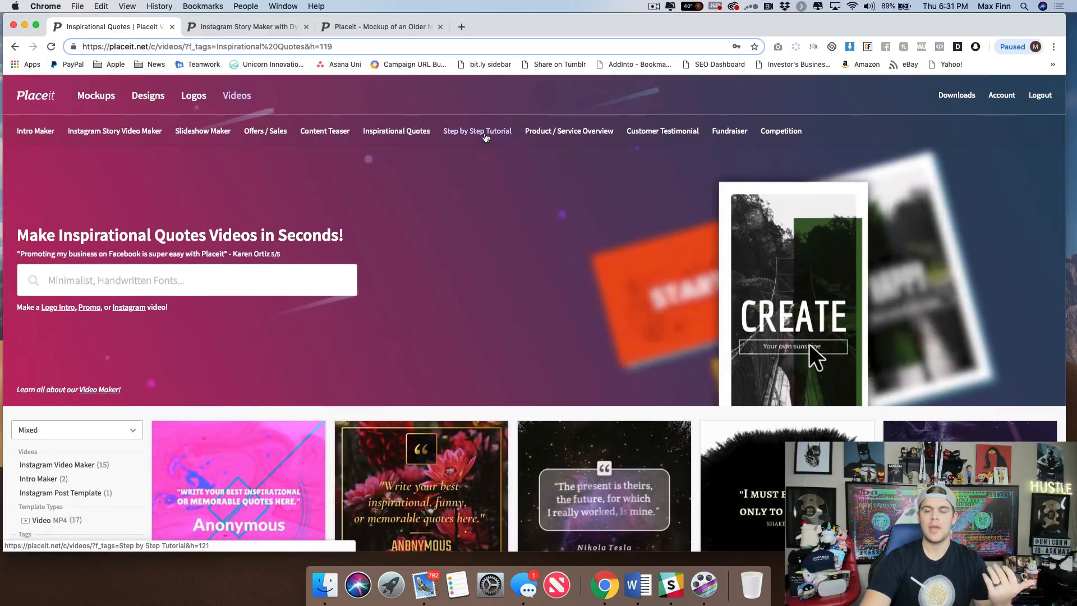
Open the Step by Step Tutorial video category and look through its jogging, photography, travel, recipe and makeup tutorial templates
left_click(485, 134)
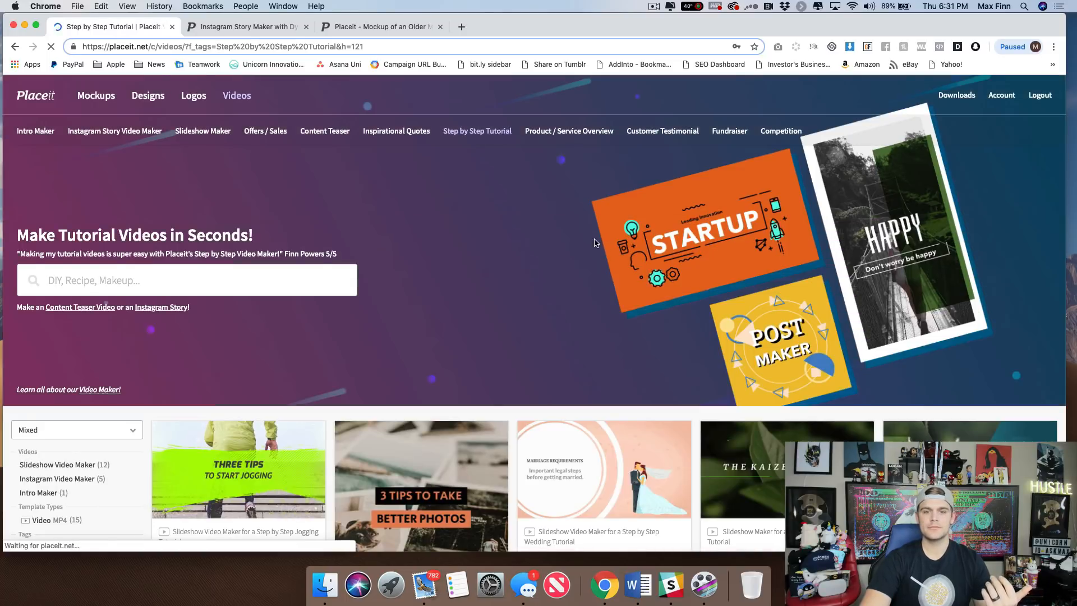
scroll(595, 242, "down", 5)
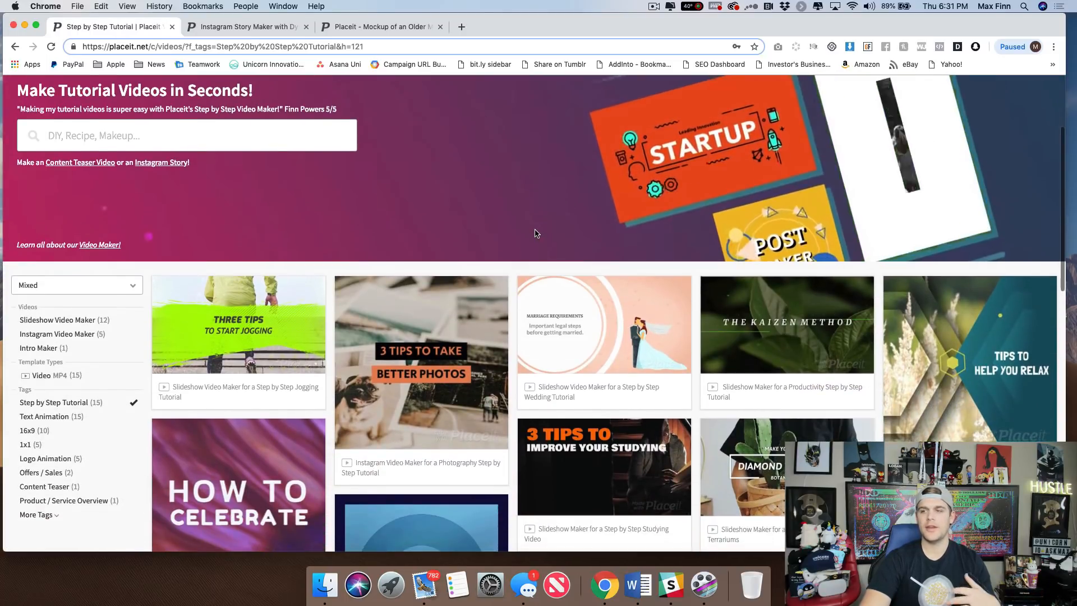
scroll(496, 216, "down", 6)
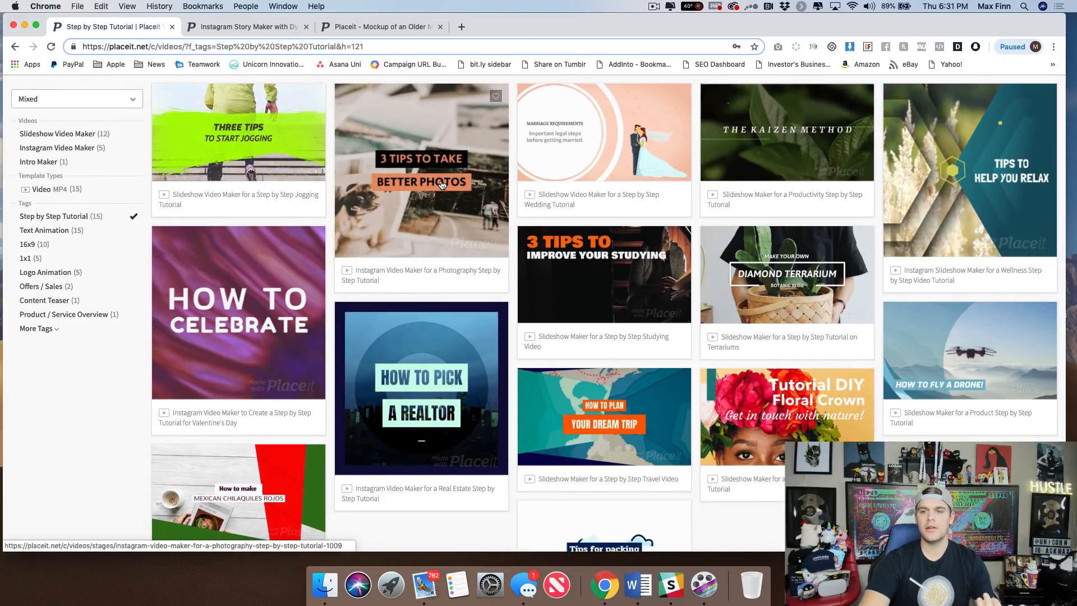
scroll(442, 185, "down", 3)
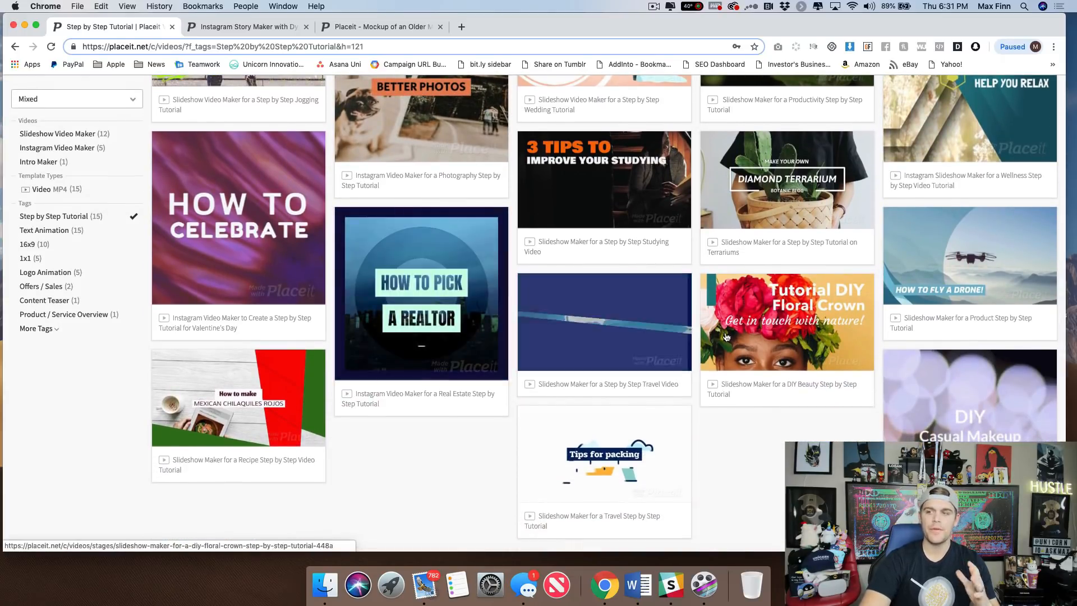
scroll(274, 400, "up", 3)
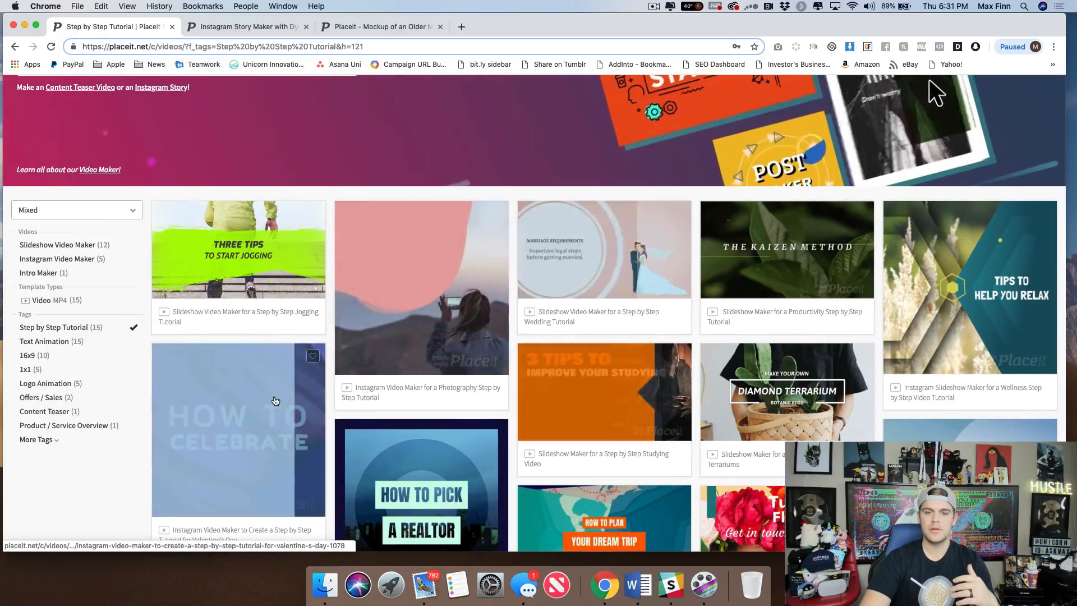
scroll(274, 399, "down", 1)
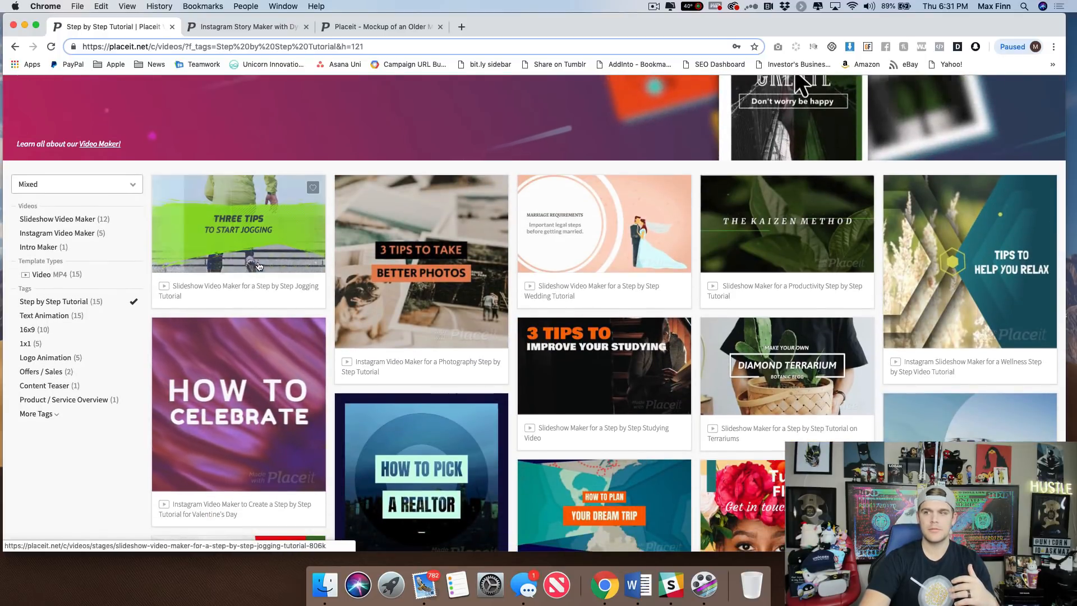
scroll(964, 283, "down", 3)
scroll(964, 283, "down", 5)
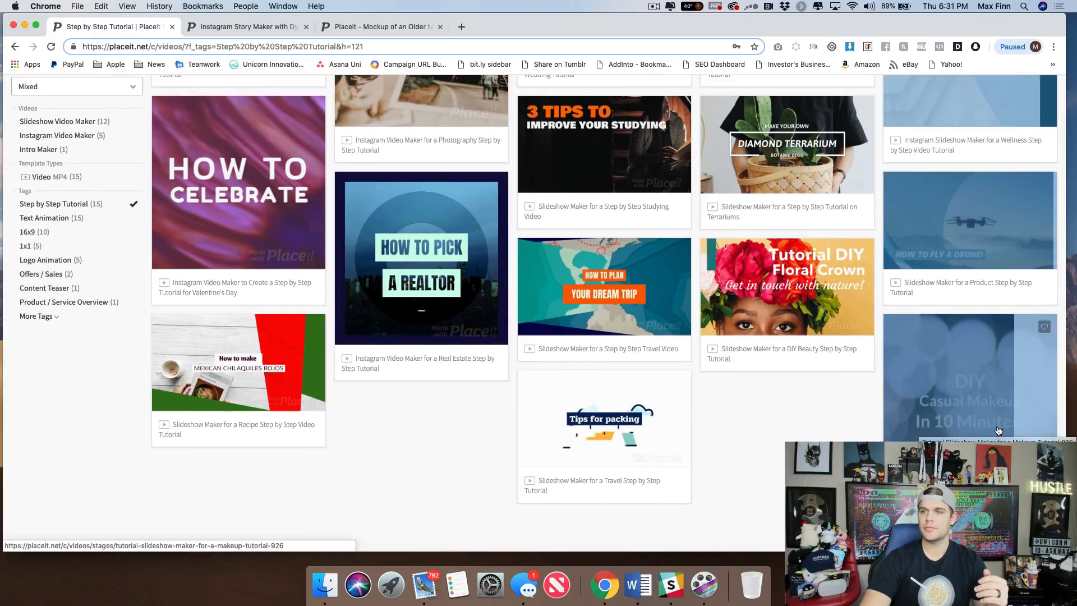
scroll(998, 430, "up", 2)
scroll(998, 430, "up", 5)
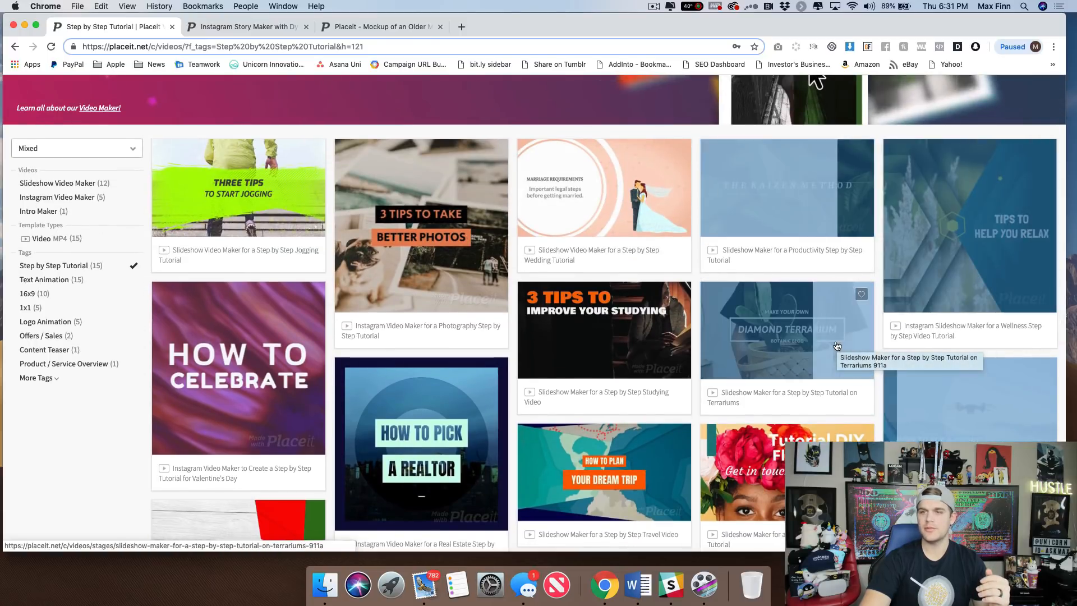
scroll(528, 236, "up", 6)
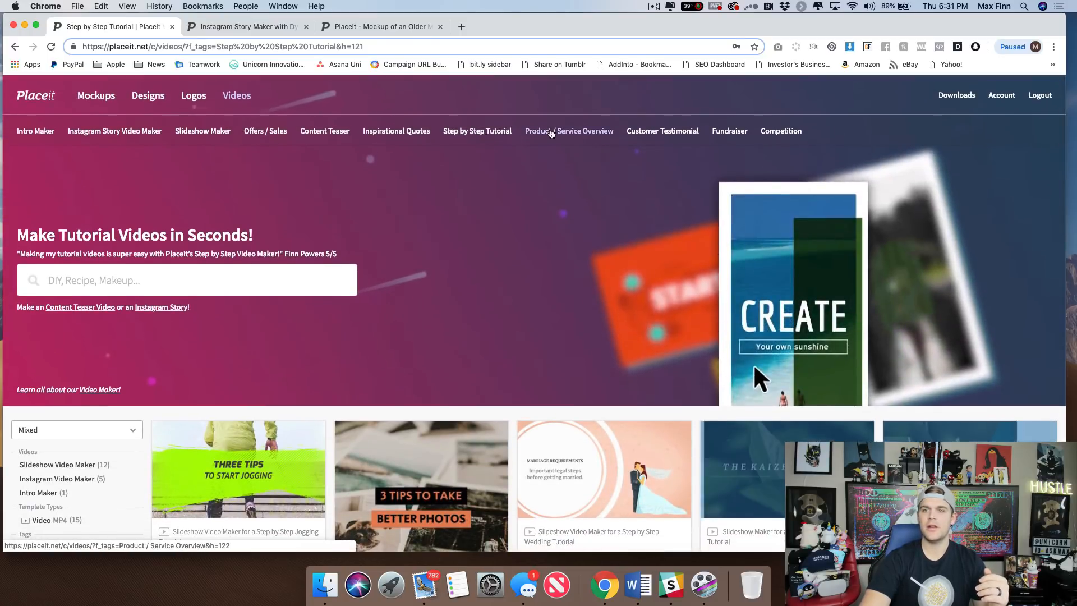
Open the Product / Service Overview video category and examine its product showcase, apparel, marketing and real estate templates
left_click(552, 133)
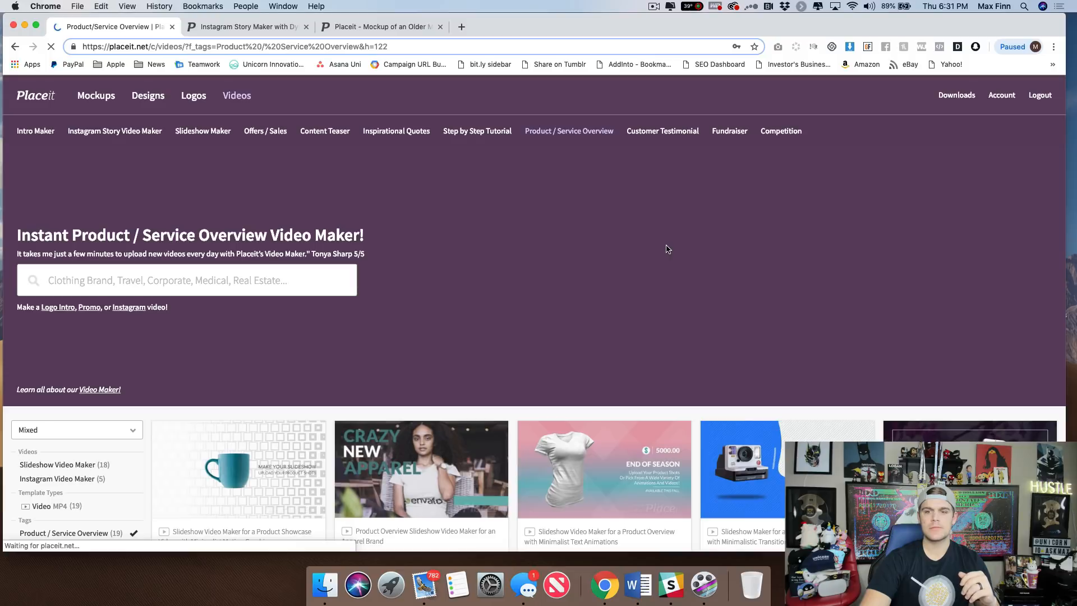
scroll(668, 248, "down", 2)
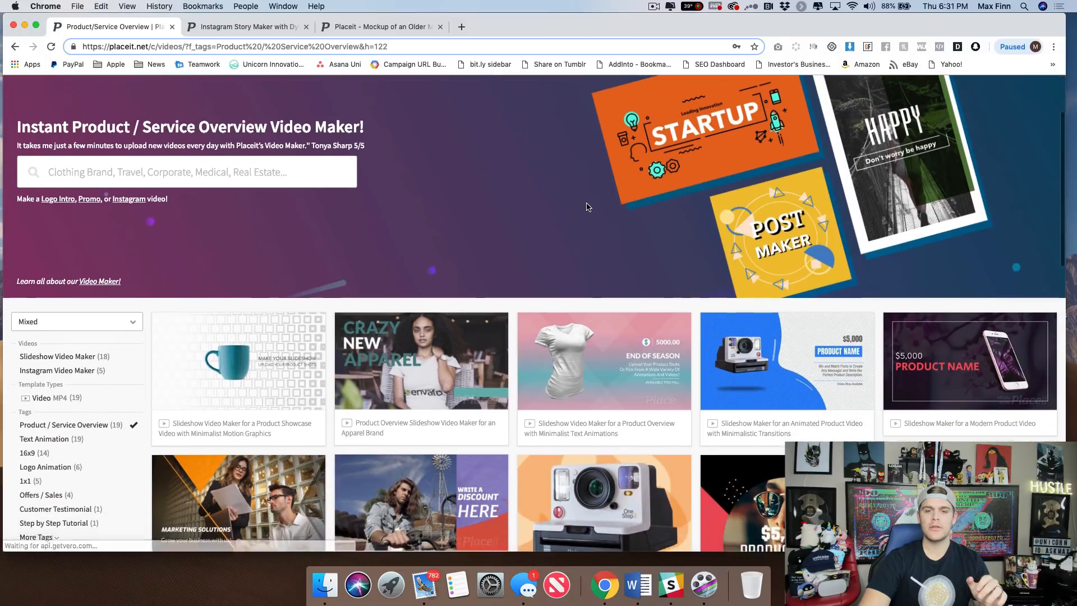
scroll(588, 208, "down", 2)
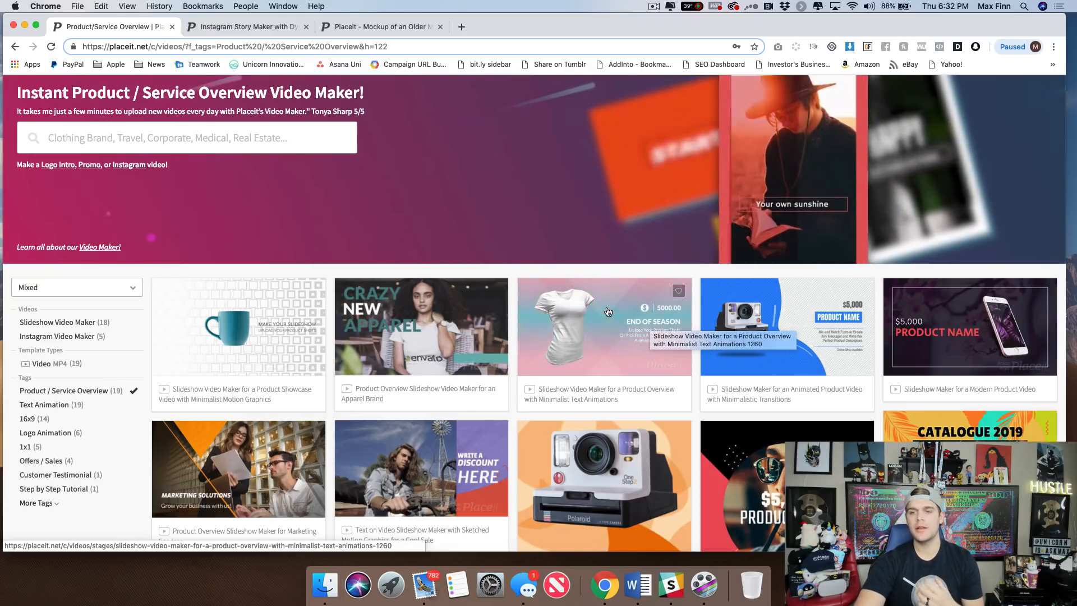
scroll(511, 188, "down", 2)
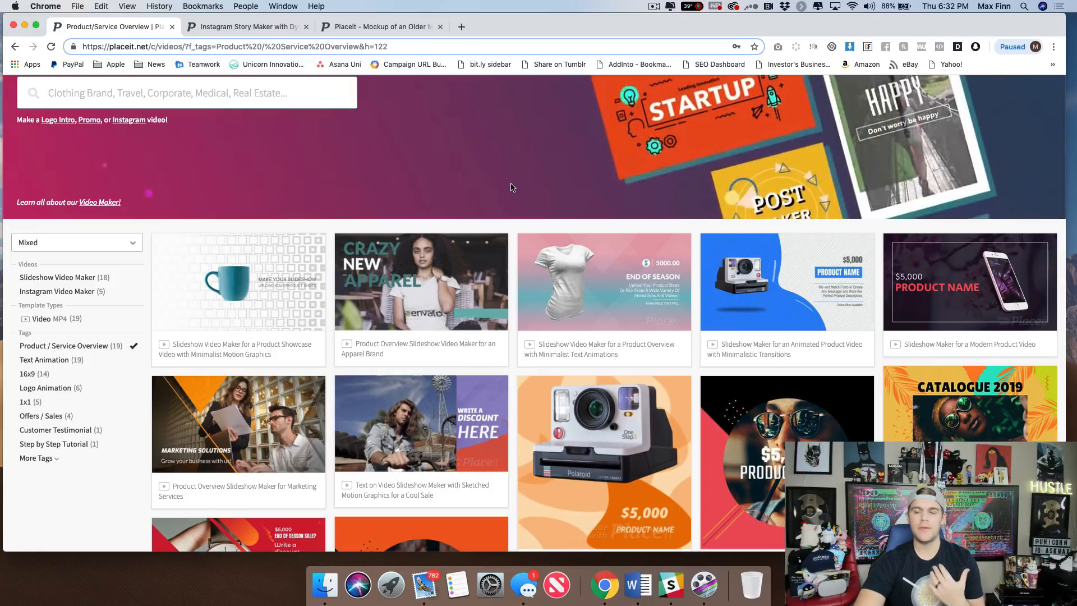
scroll(511, 187, "down", 1)
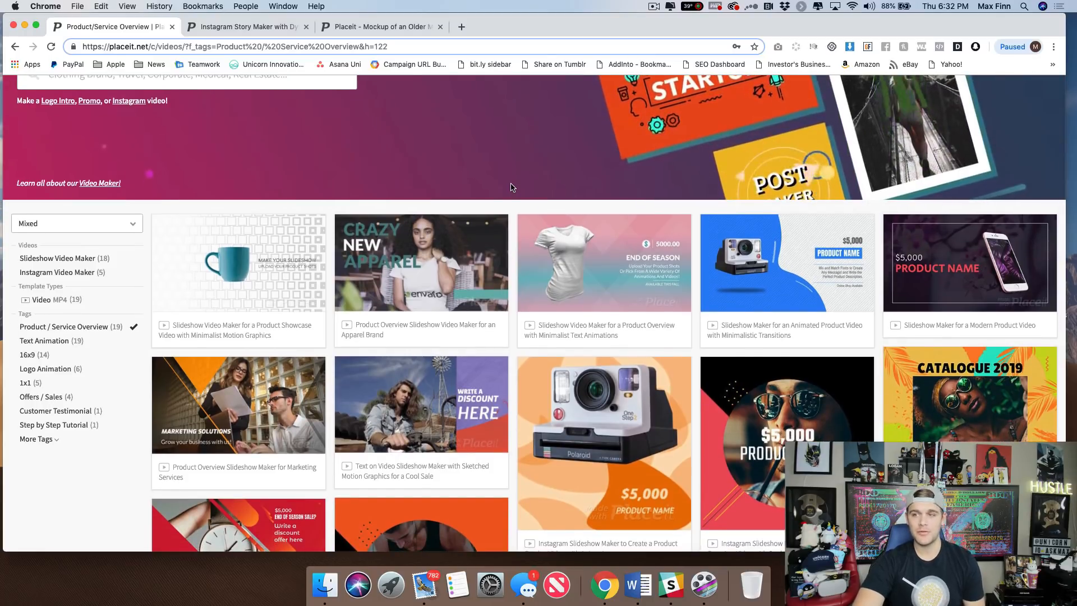
scroll(510, 188, "down", 2)
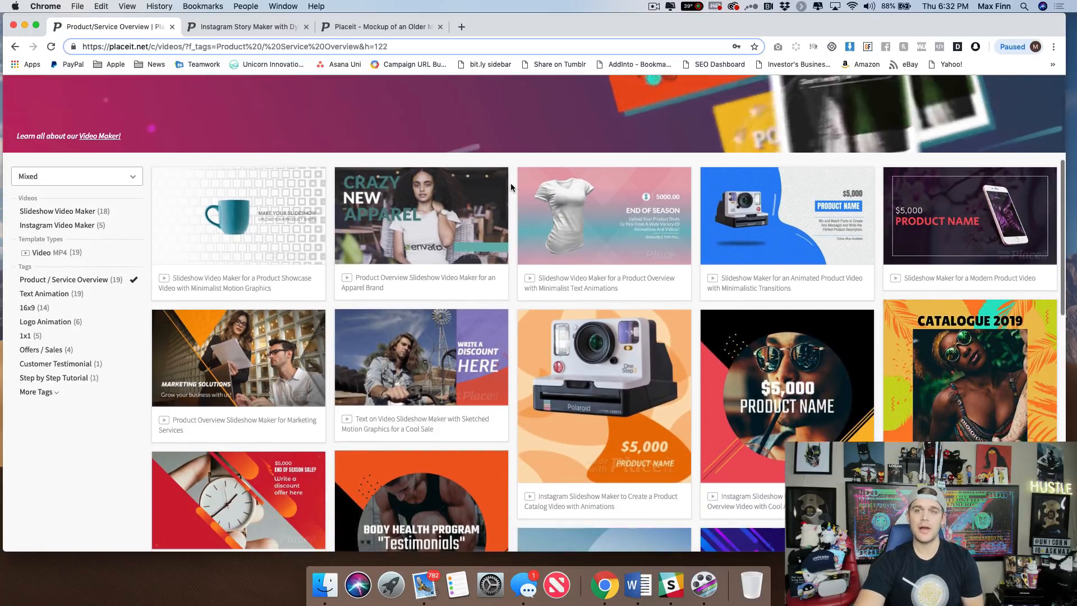
scroll(510, 185, "down", 2)
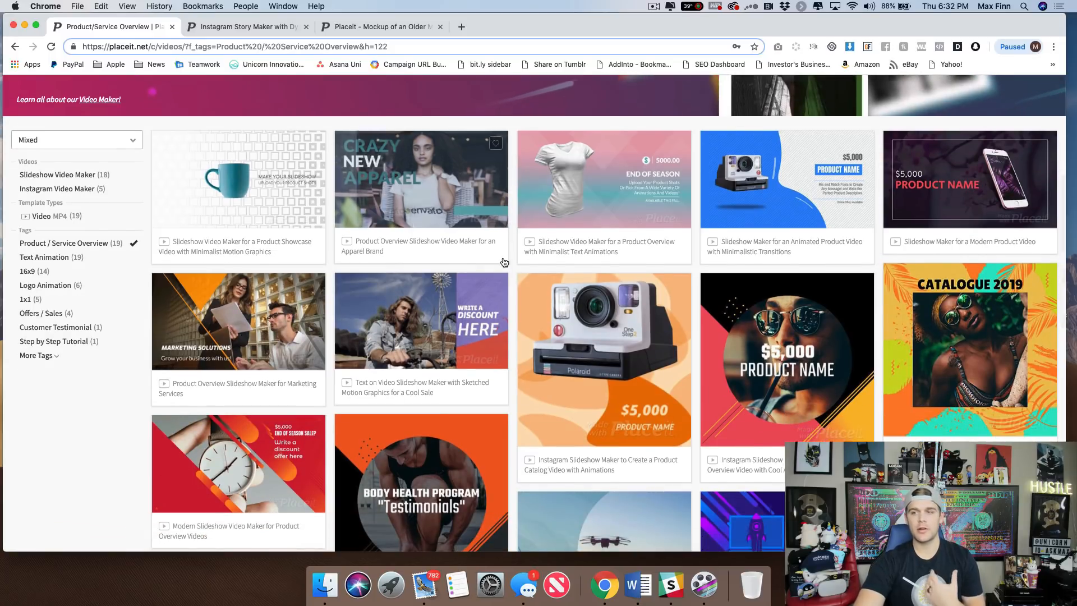
scroll(754, 333, "down", 2)
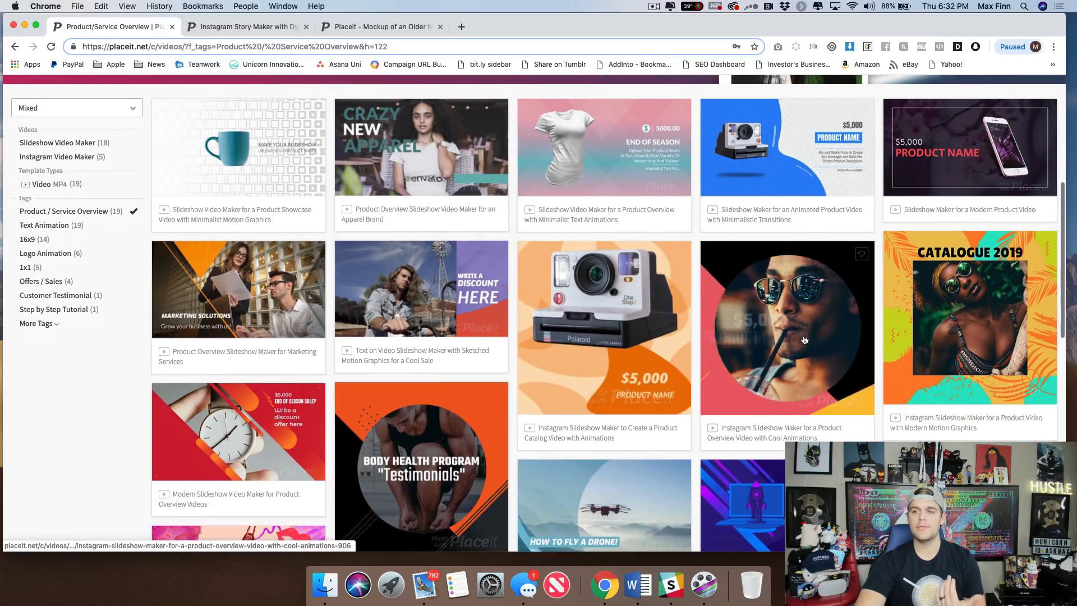
scroll(819, 340, "down", 8)
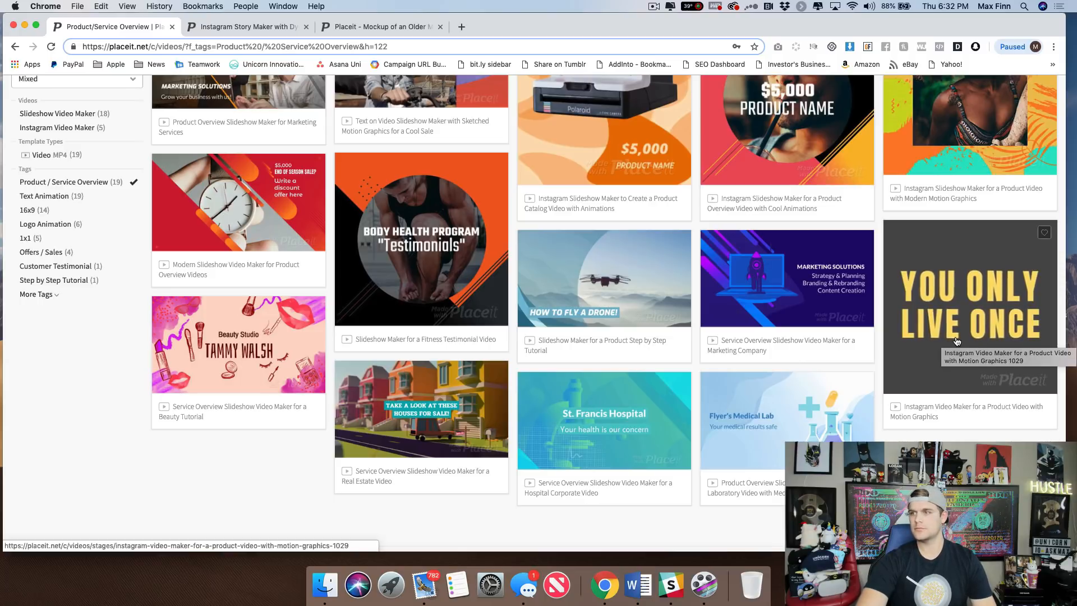
scroll(956, 342, "up", 6)
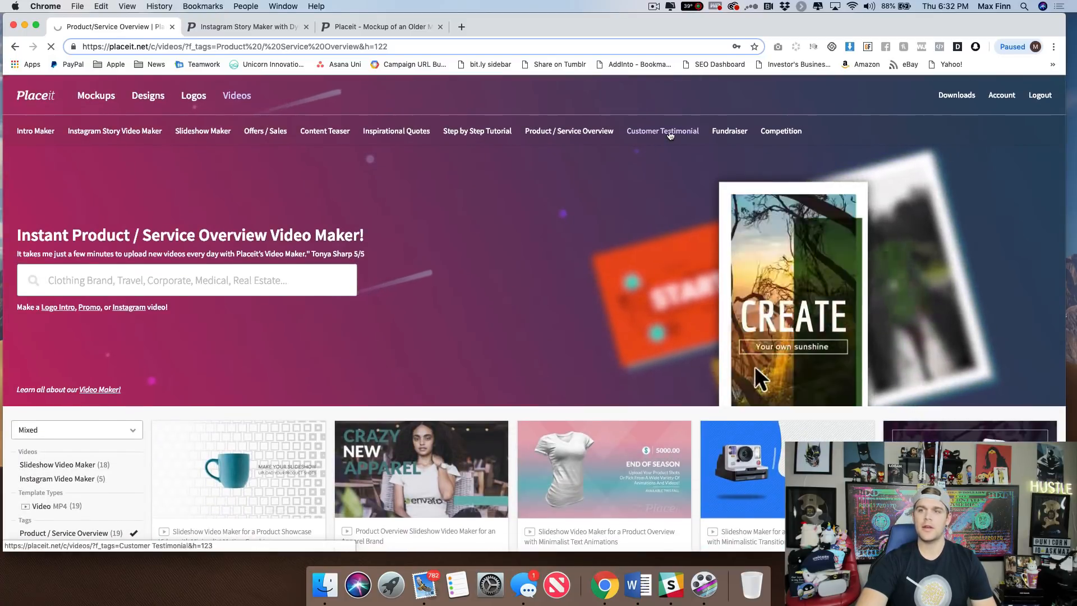
Open the Customer Testimonial video category and look through its fitness, gym, music app and makeup testimonial templates
left_click(670, 135)
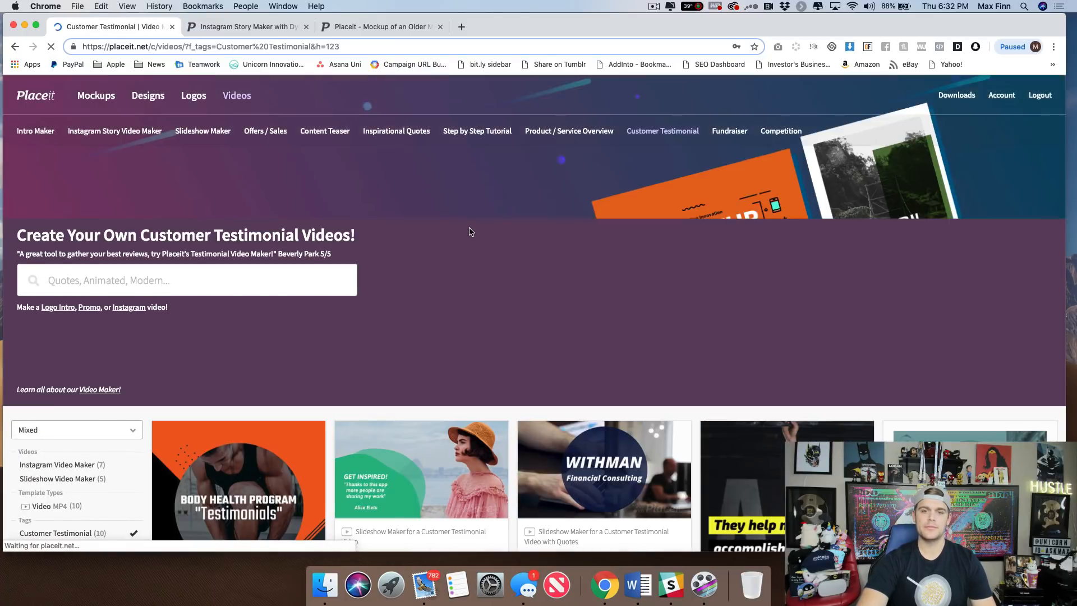
scroll(469, 232, "down", 4)
scroll(458, 228, "down", 1)
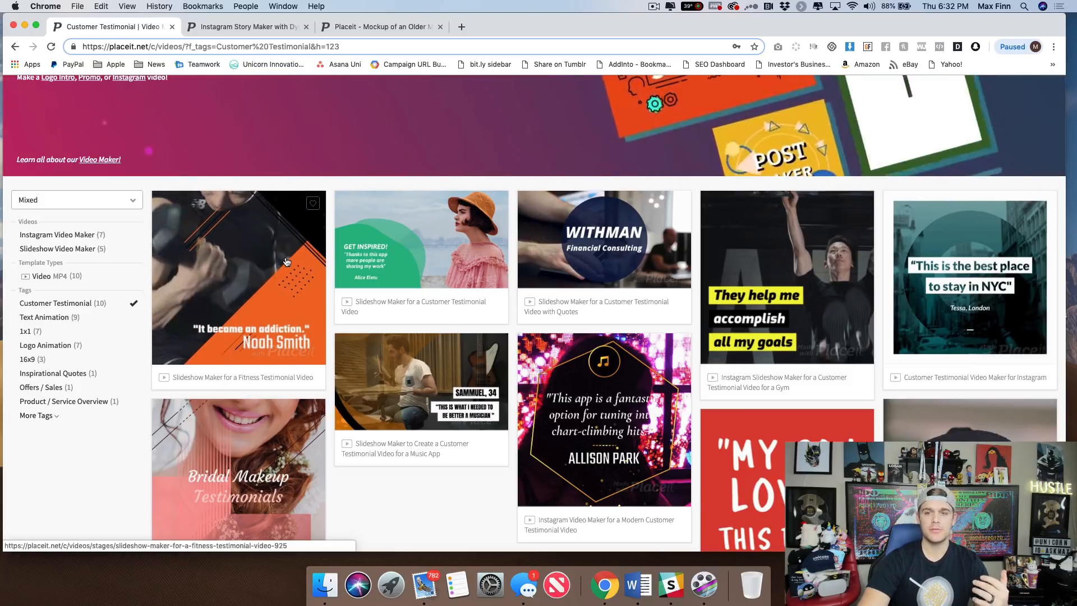
scroll(794, 298, "down", 1)
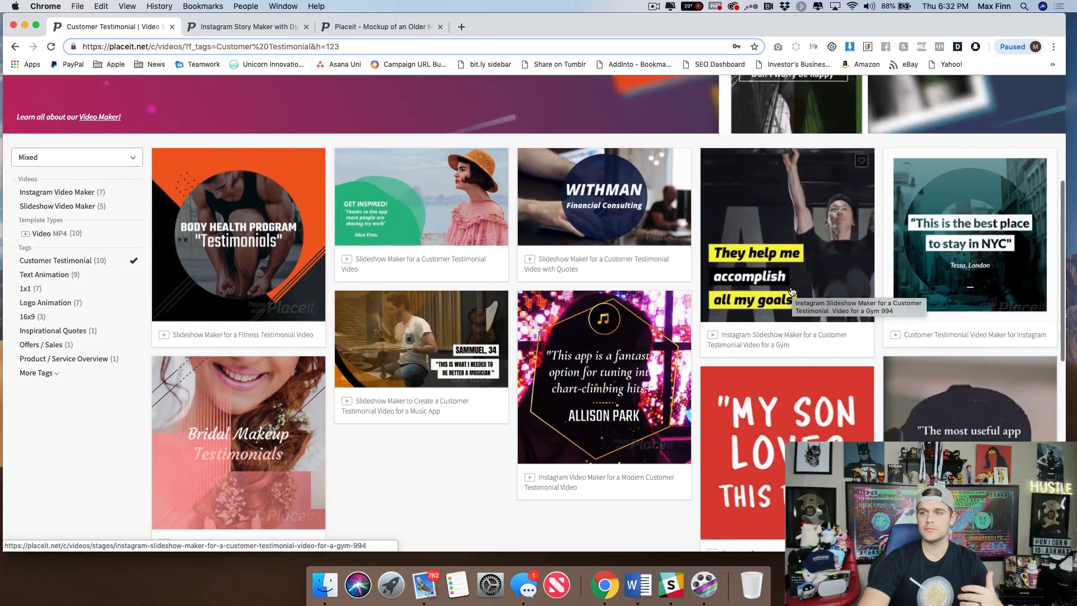
scroll(792, 295, "down", 1)
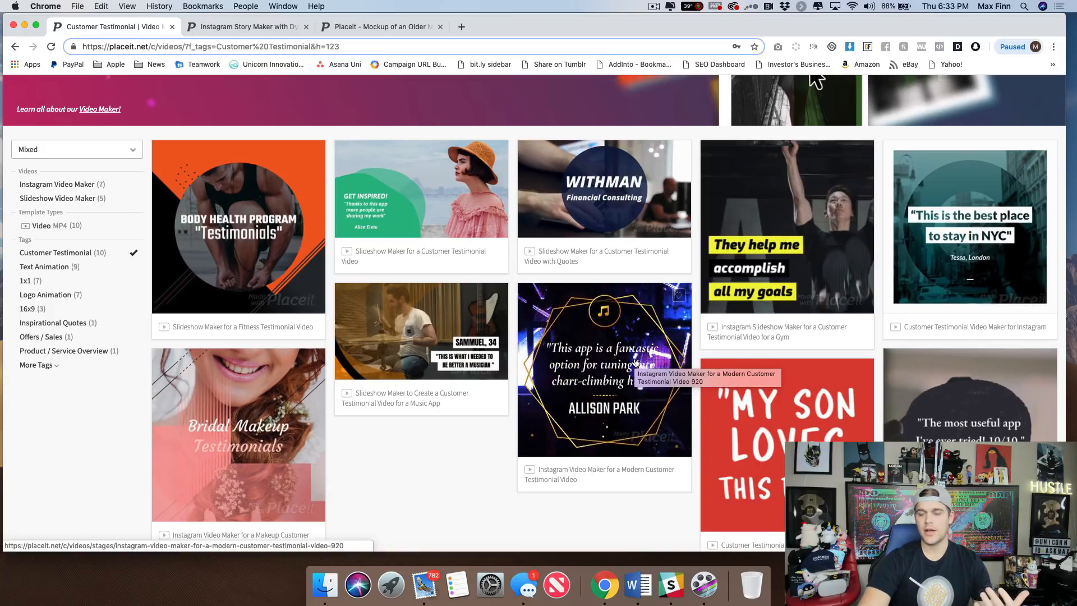
scroll(635, 361, "down", 1)
scroll(636, 361, "down", 5)
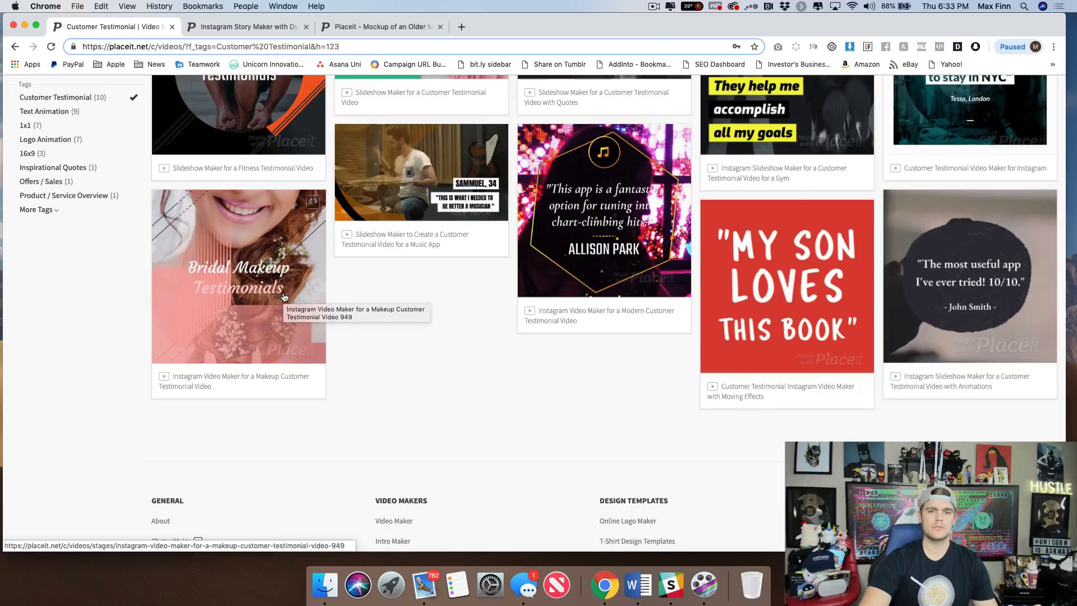
scroll(284, 297, "up", 10)
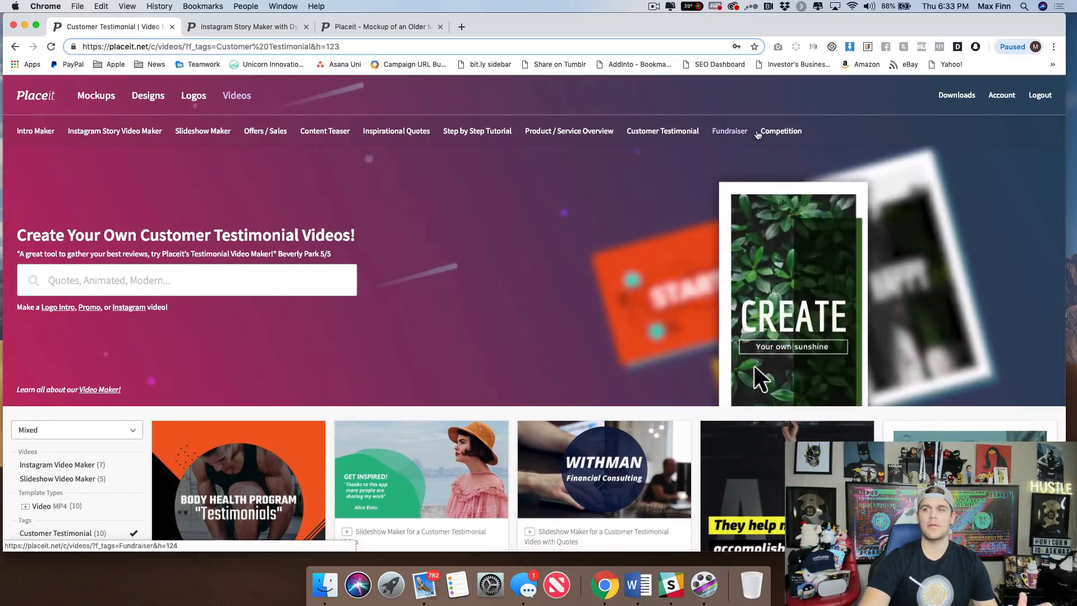
Open the Competition video category and glance over its gaming, esports and boxing templates
left_click(780, 131)
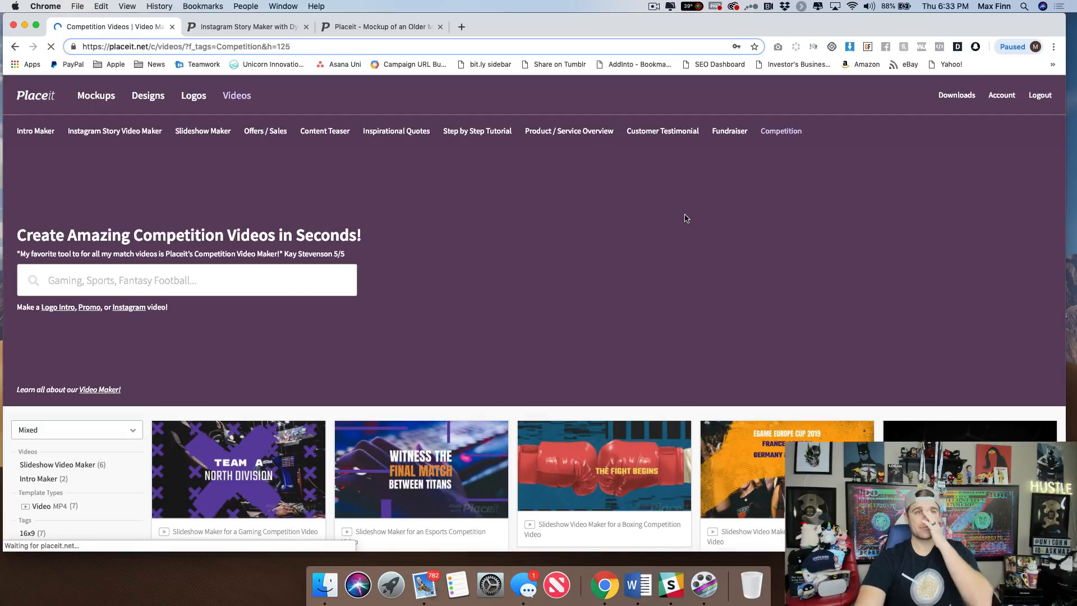
scroll(675, 208, "down", 5)
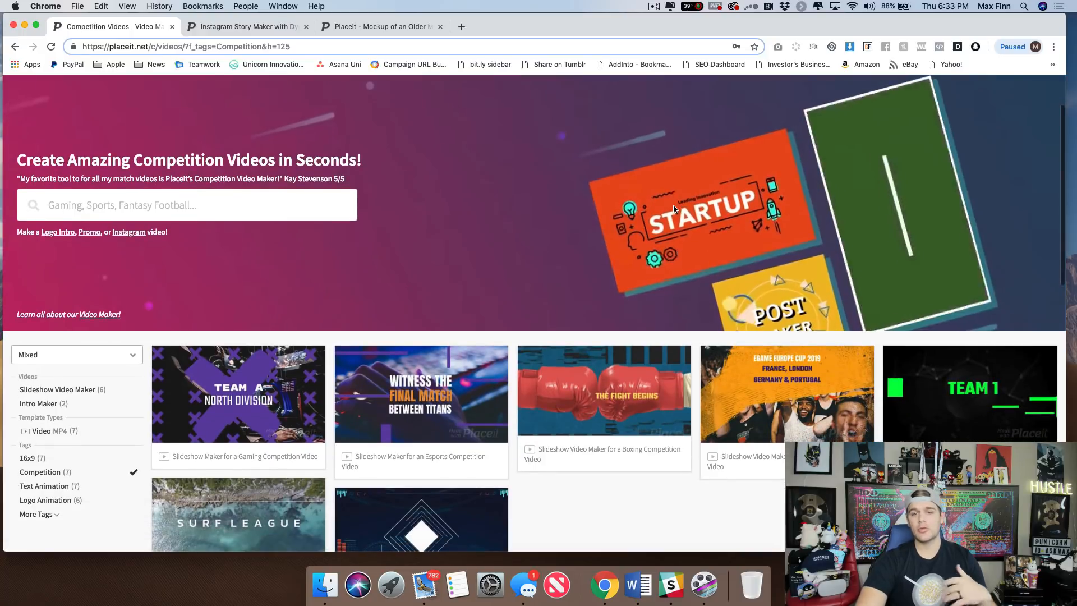
scroll(616, 211, "up", 3)
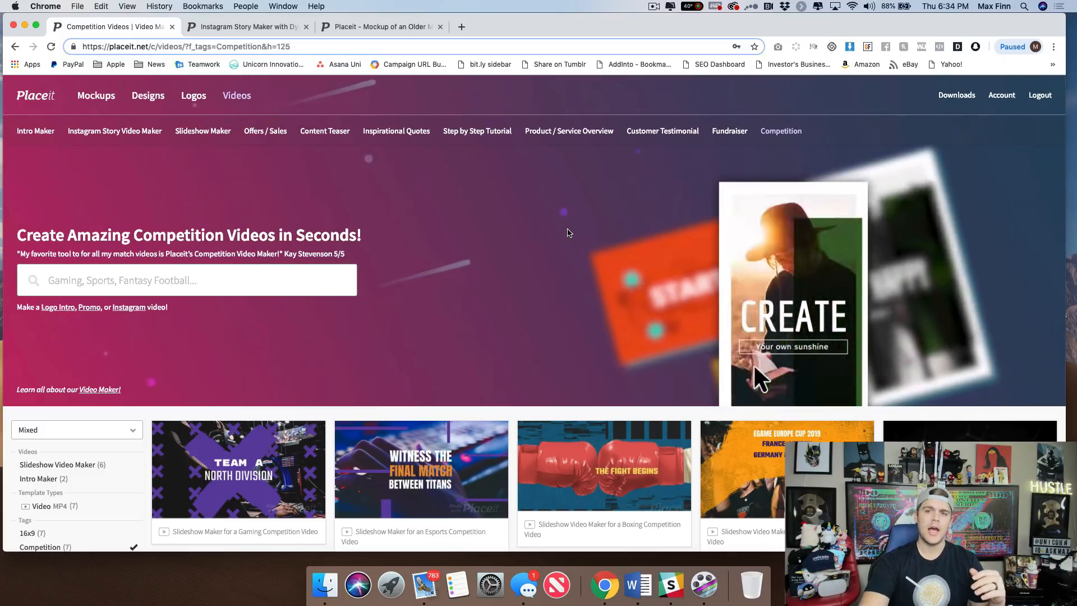
scroll(564, 231, "up", 1)
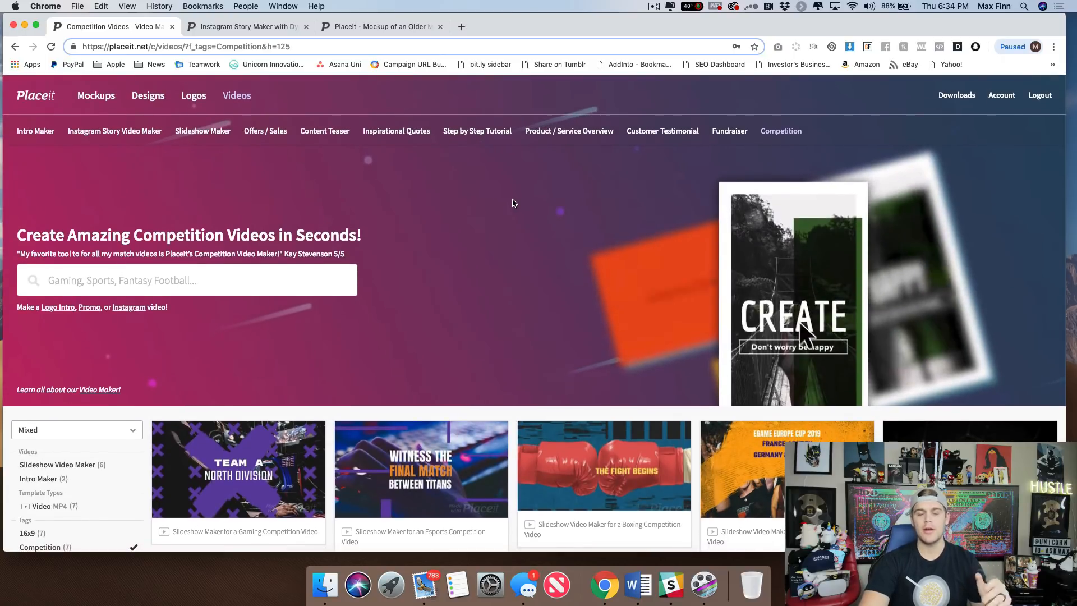
scroll(499, 202, "down", 2)
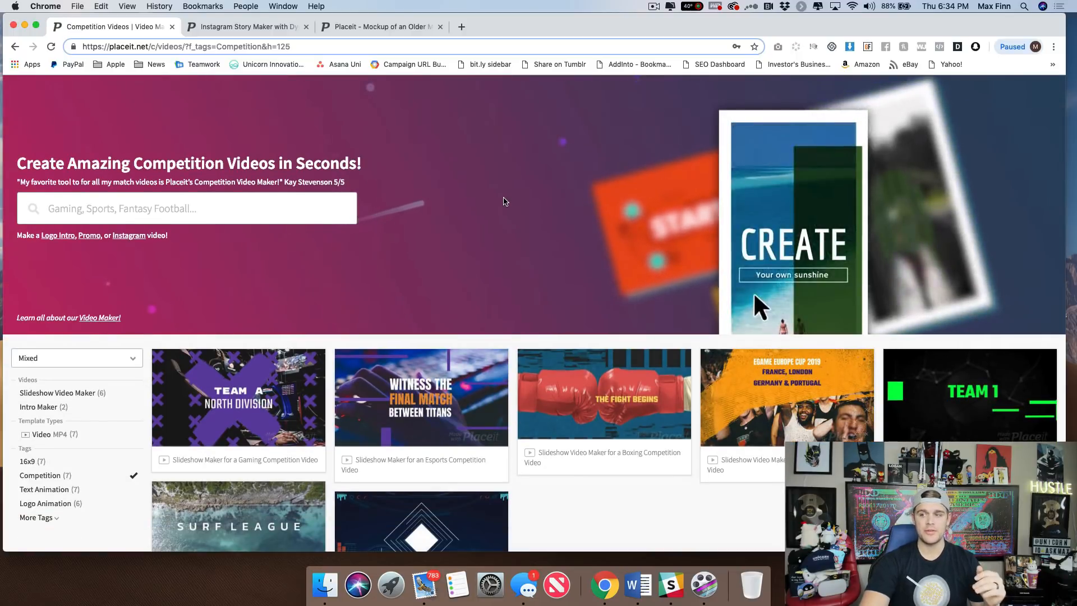
scroll(503, 202, "up", 2)
scroll(503, 201, "down", 1)
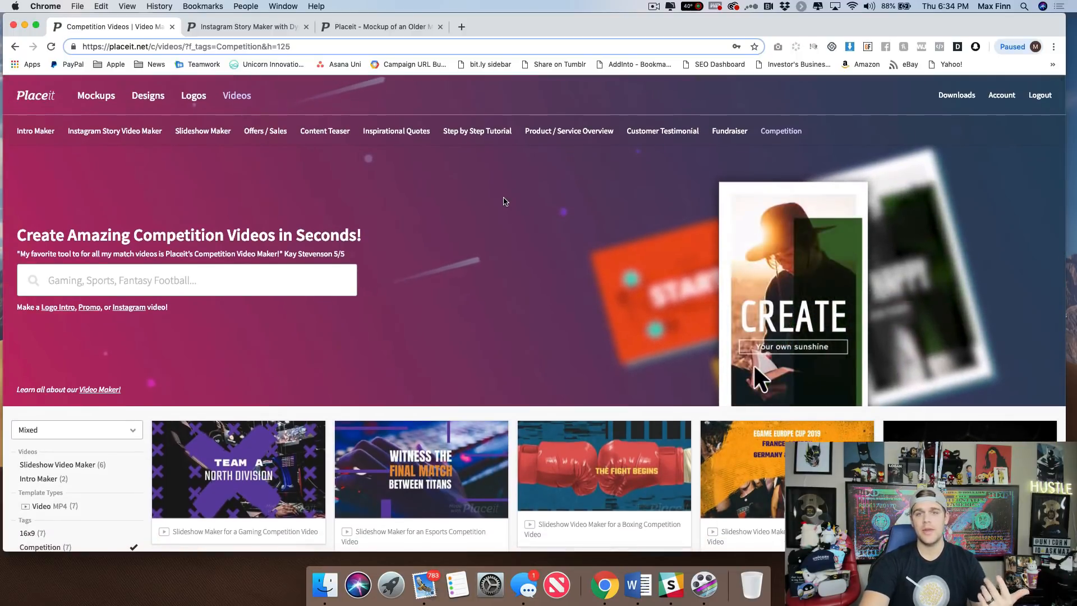